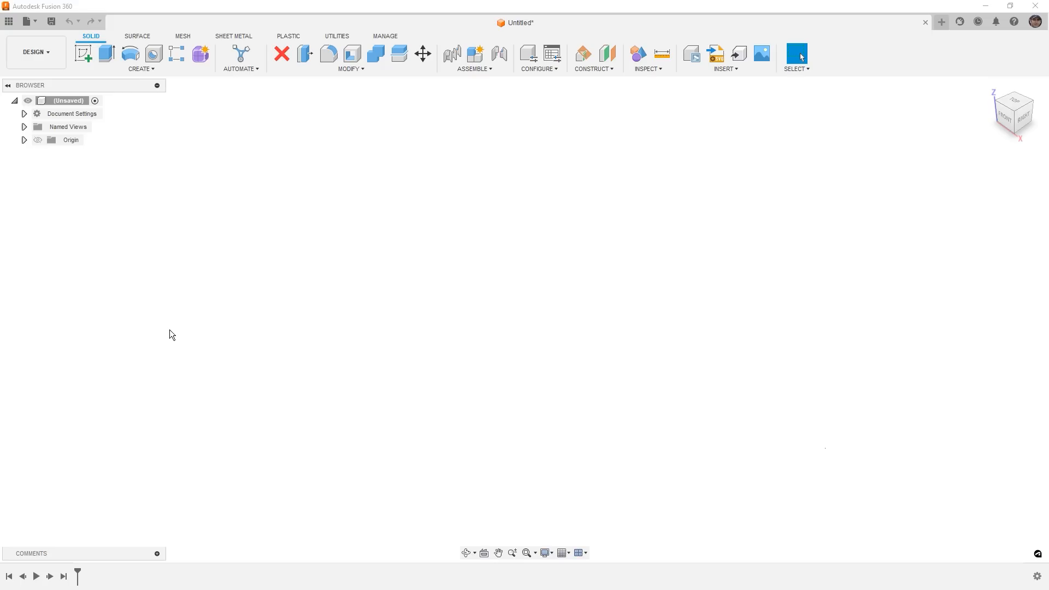
Insert the mesh file Belt Guard Mesh Aligned_stl from the computer into the design.
{"action": "left_click", "coordinate": [183, 36]}
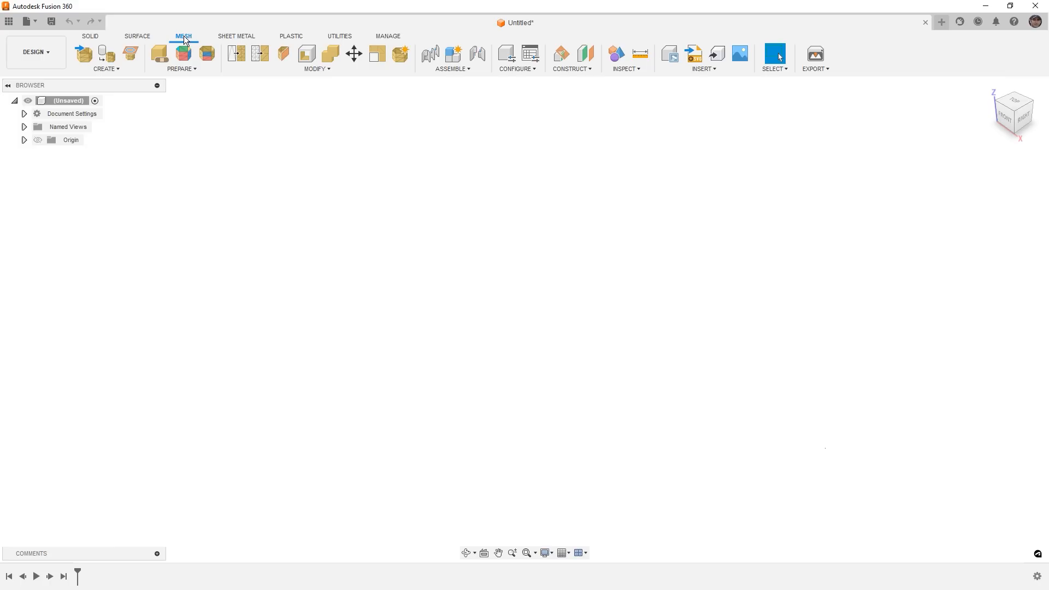
{"action": "left_click", "coordinate": [84, 57]}
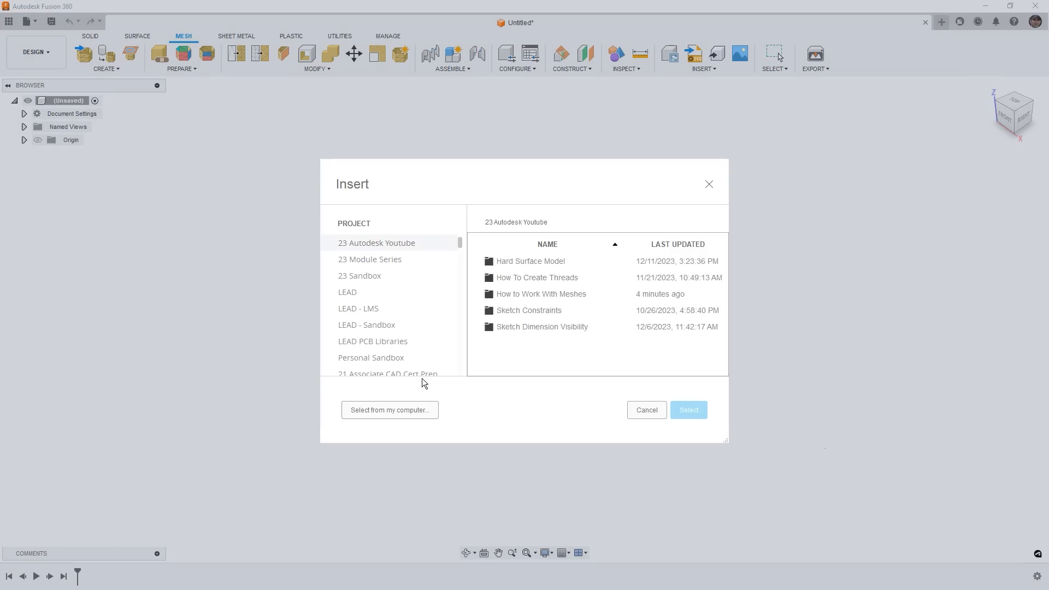
{"action": "left_click", "coordinate": [413, 411]}
{"action": "left_click", "coordinate": [180, 104]}
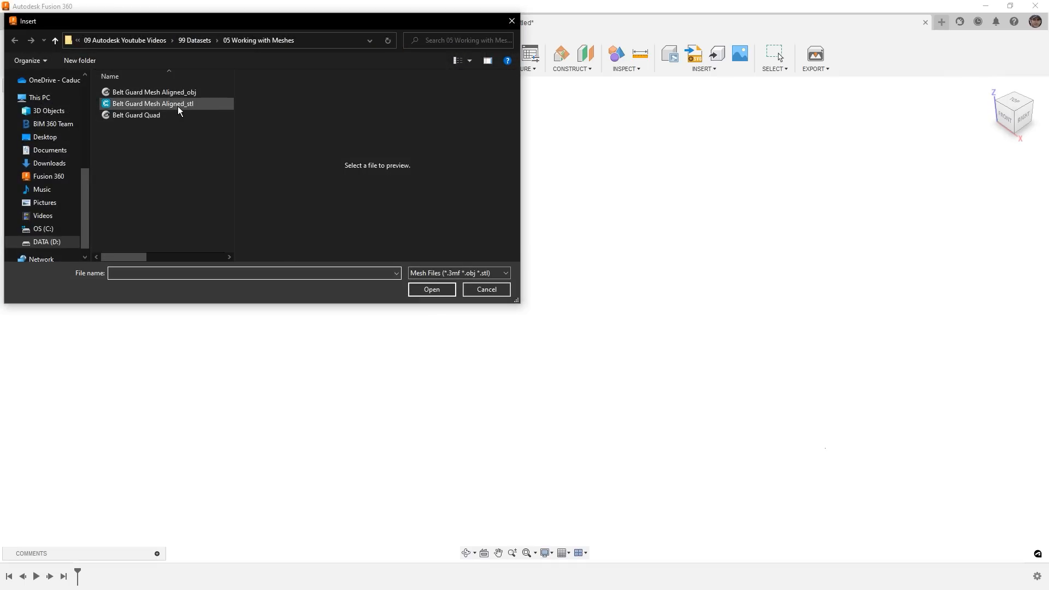
{"action": "left_click", "coordinate": [439, 290]}
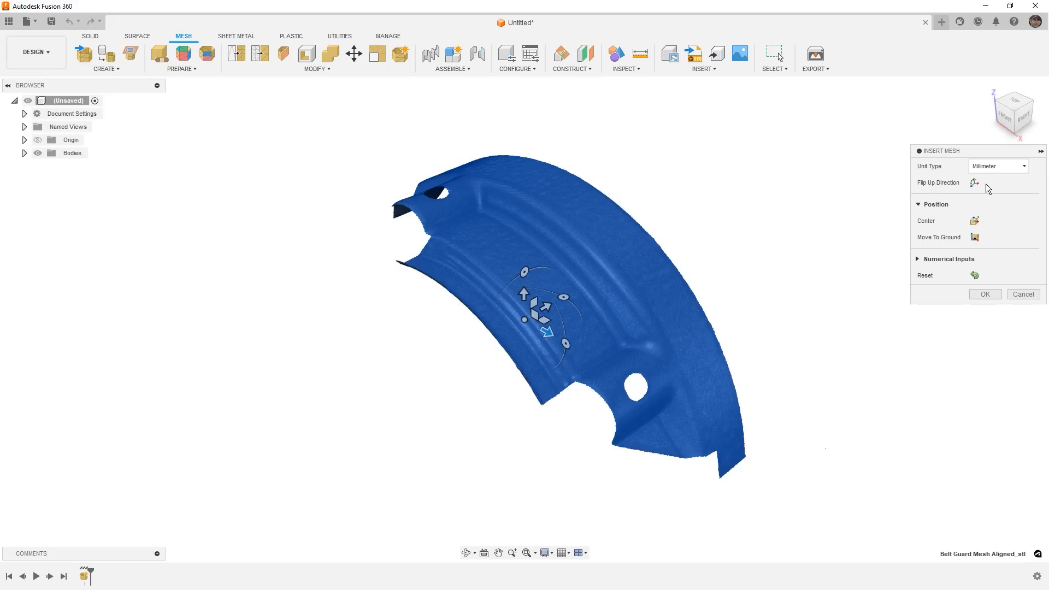
Check the inserted mesh's alignment to the origin from the front, and accept the insertion in millimeters without offsets or rotation.
{"action": "left_click", "coordinate": [918, 260]}
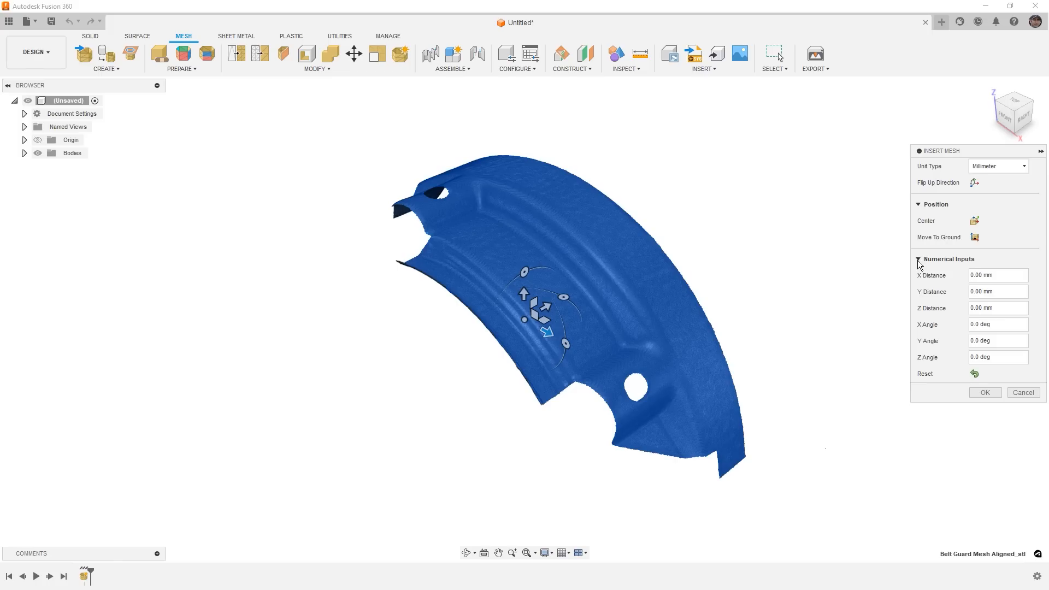
{"action": "left_click", "coordinate": [1006, 117]}
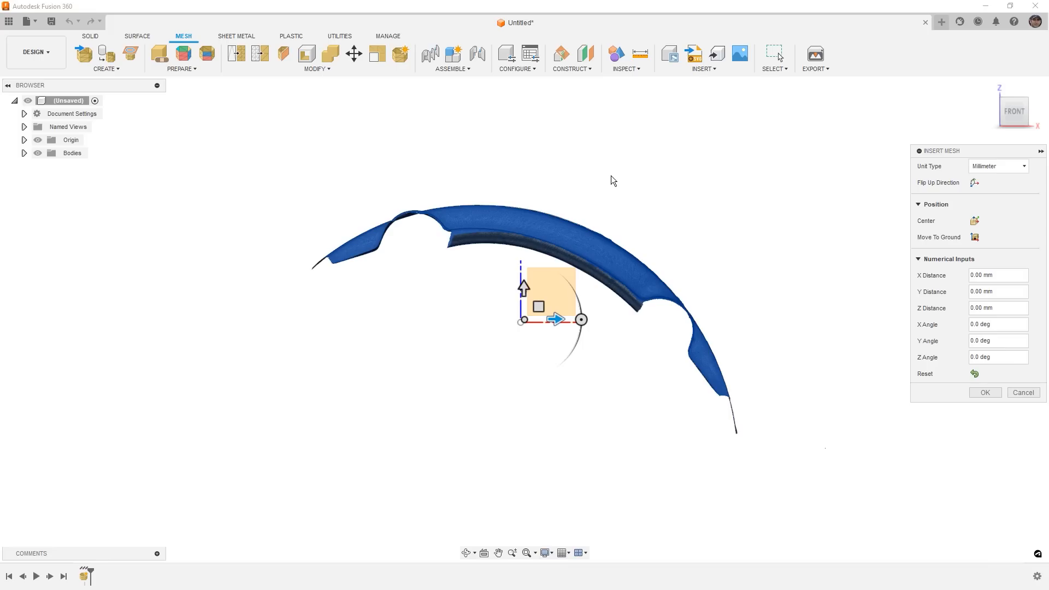
{"action": "left_click", "coordinate": [38, 140]}
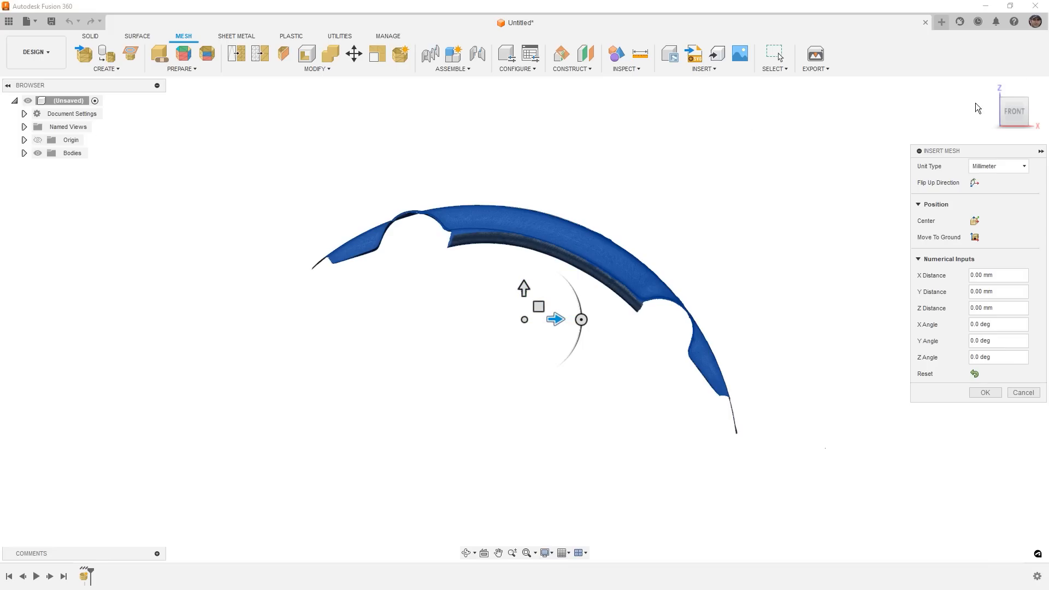
{"action": "left_click", "coordinate": [988, 86]}
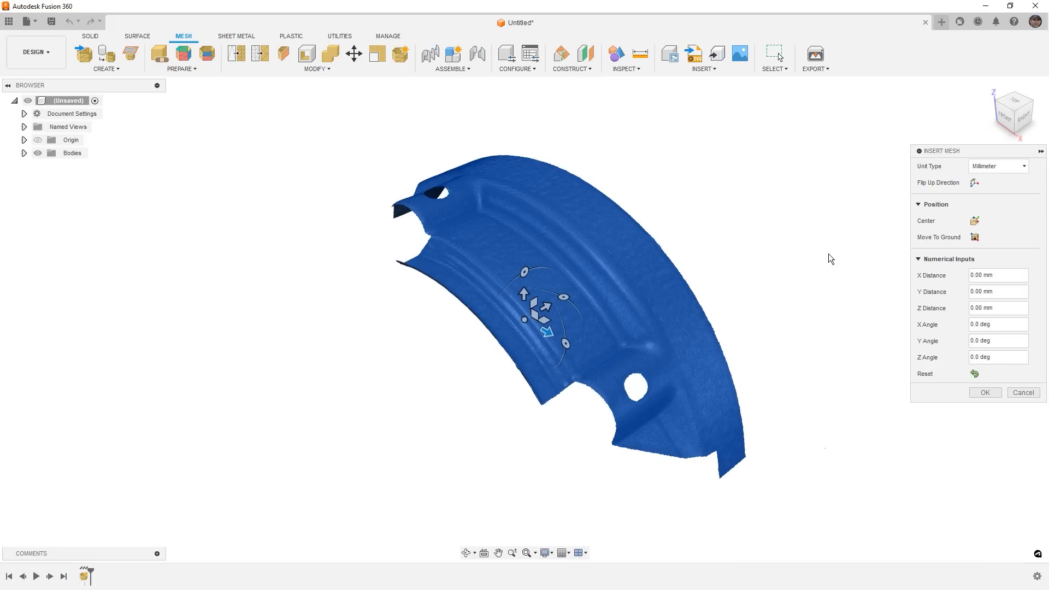
{"action": "left_click", "coordinate": [986, 393]}
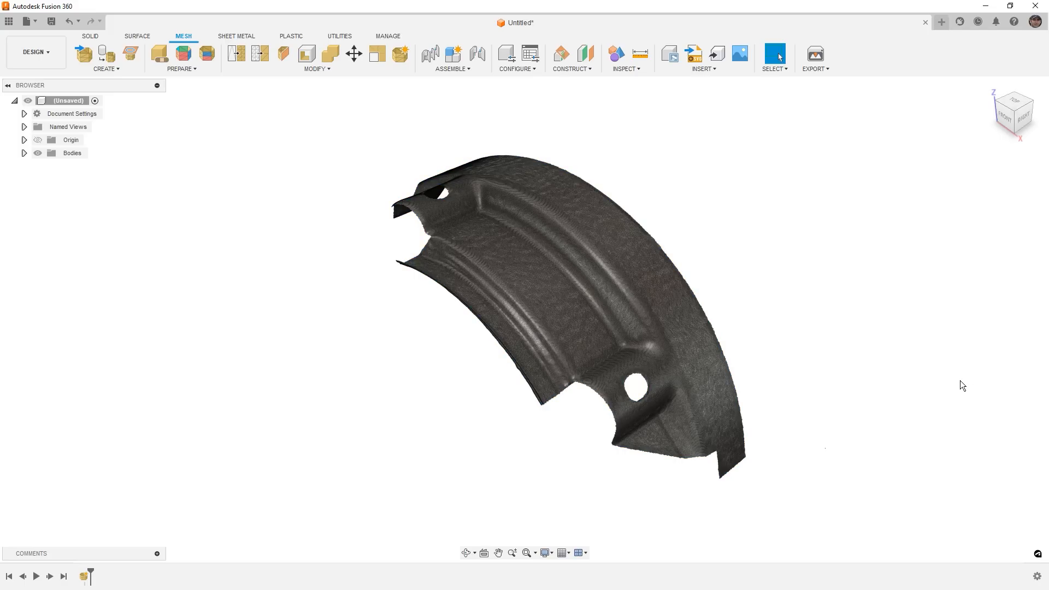
Inspect the properties of the belt guard mesh body, including its facet and vertex data.
{"action": "left_click", "coordinate": [24, 153]}
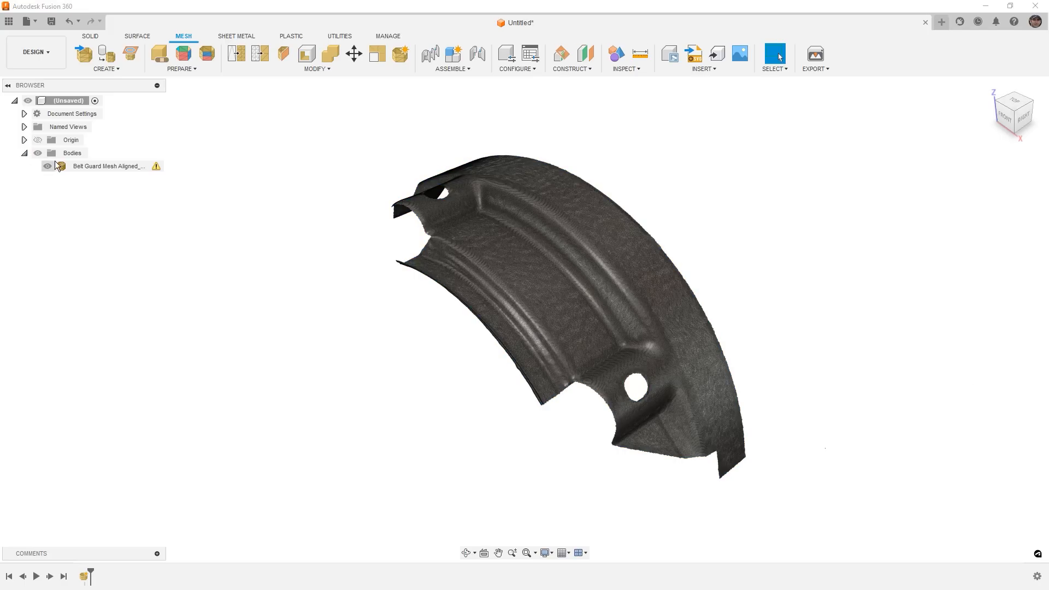
{"action": "right_click", "coordinate": [81, 166]}
{"action": "left_click", "coordinate": [134, 280]}
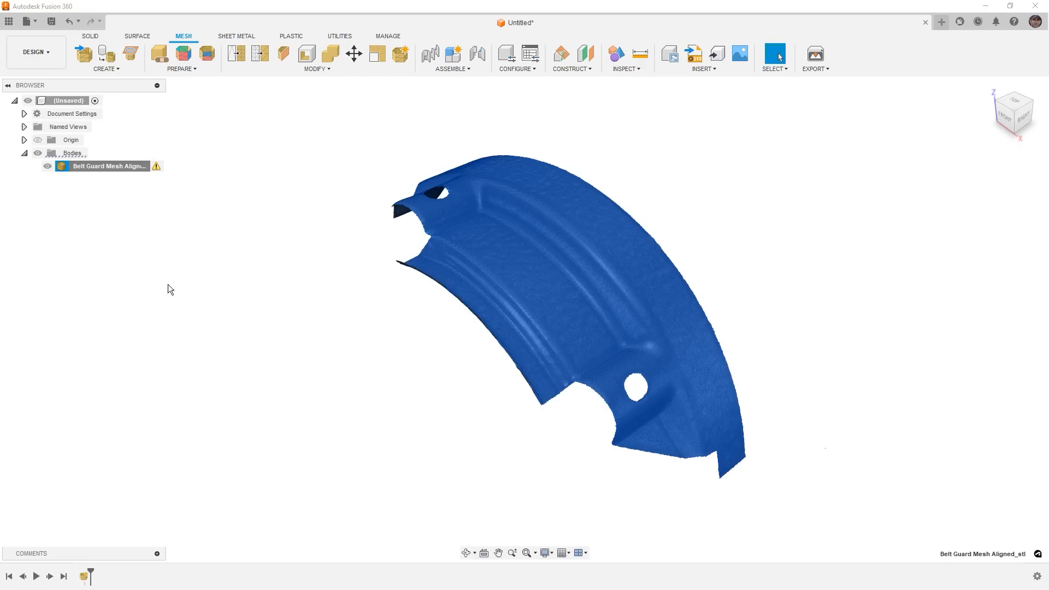
{"action": "left_click", "coordinate": [891, 298]}
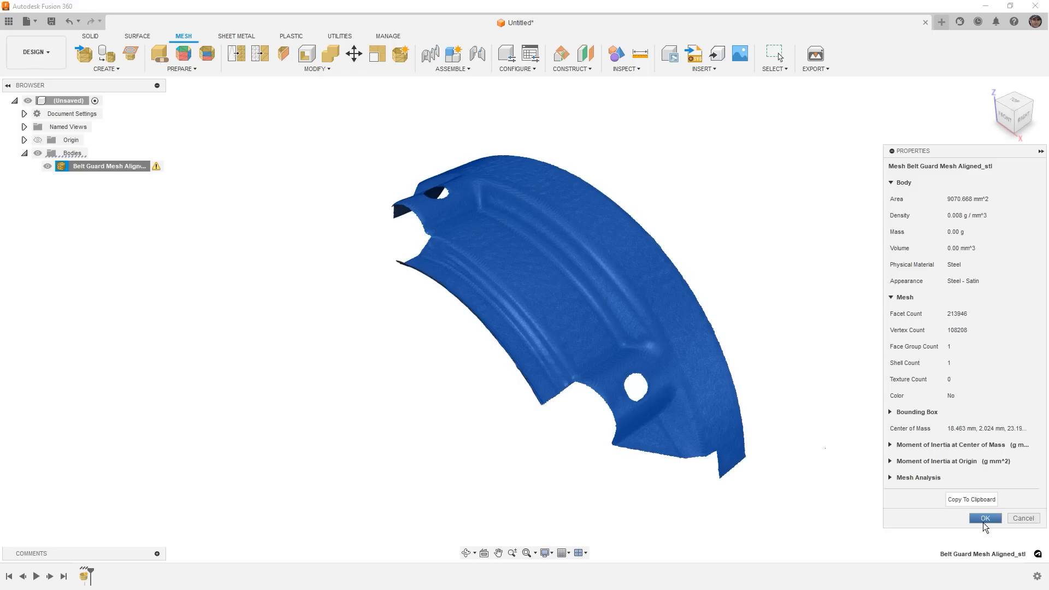
{"action": "left_click", "coordinate": [984, 519]}
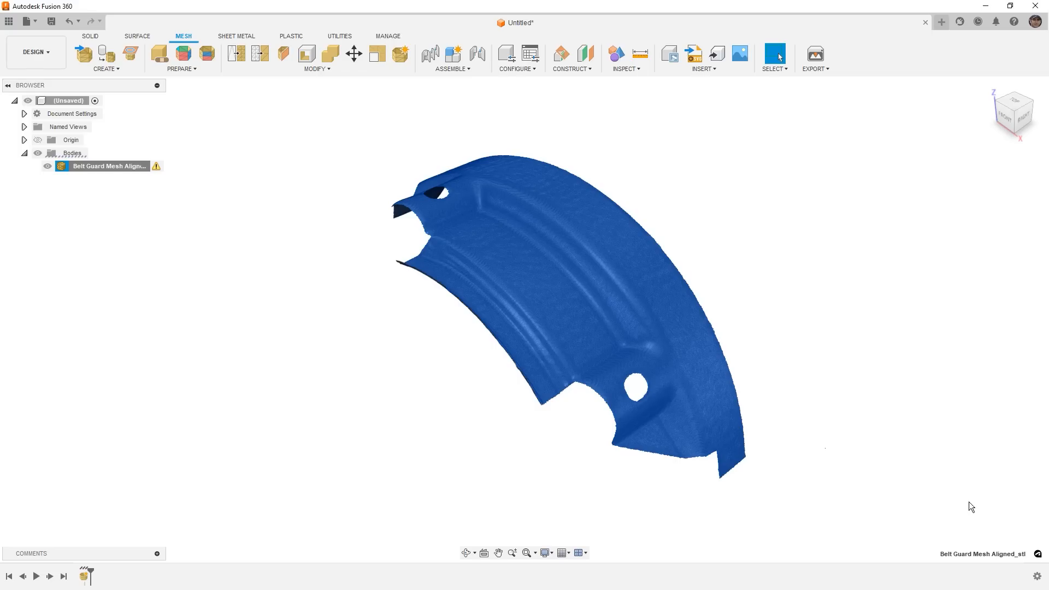
{"action": "left_click", "coordinate": [757, 271]}
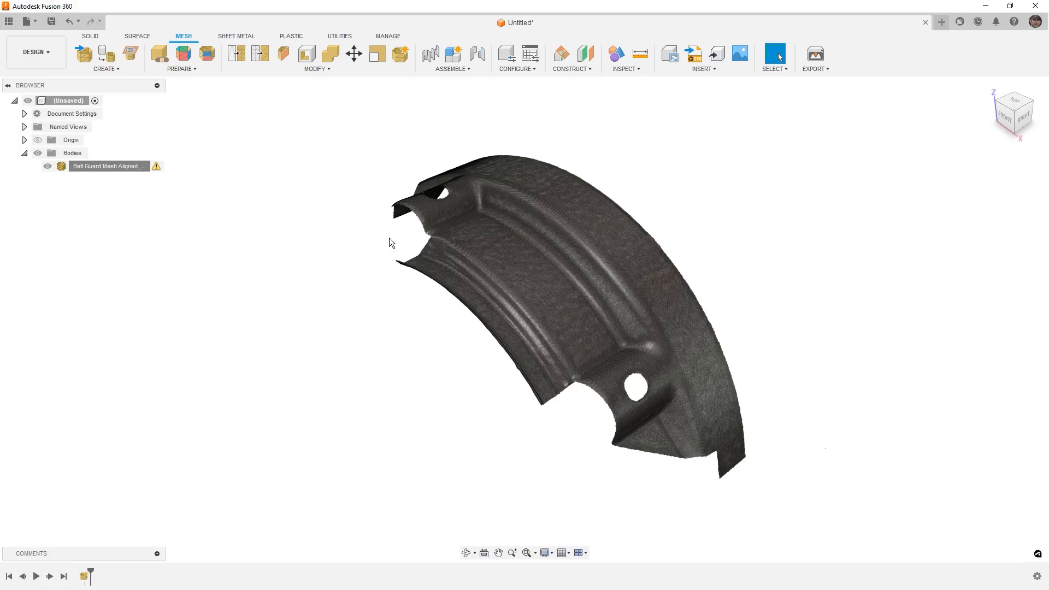
Make the belt guard mesh body unselectable and restore its selectability.
{"action": "right_click", "coordinate": [64, 165]}
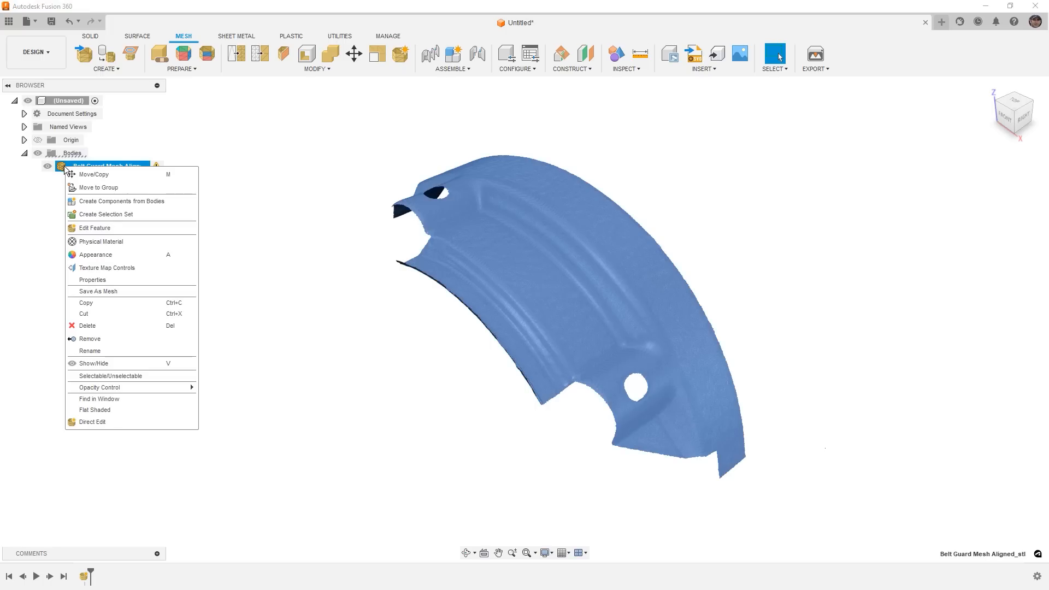
{"action": "left_click", "coordinate": [125, 376]}
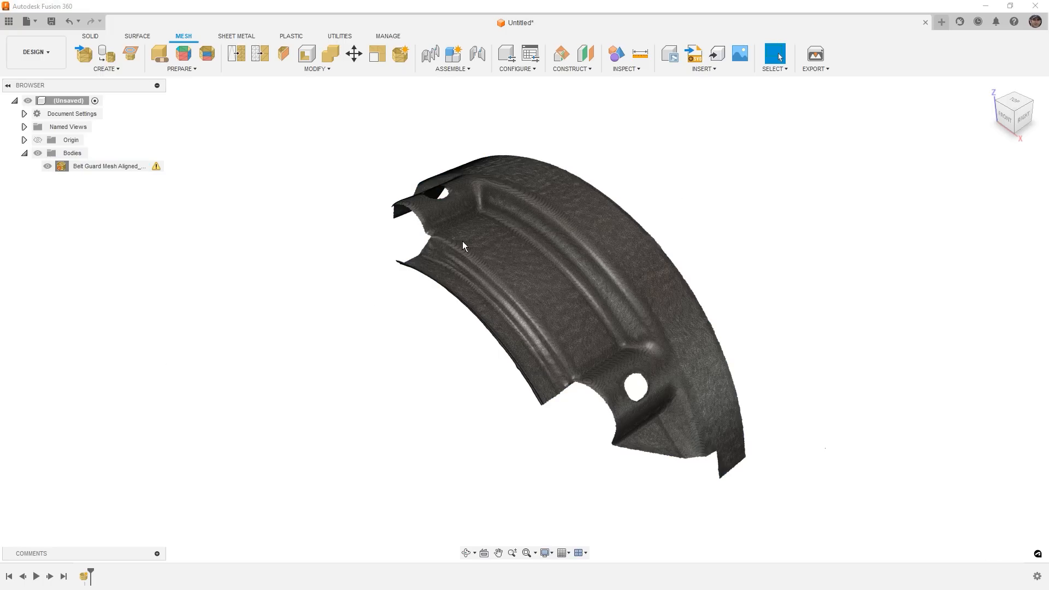
{"action": "mouse_move", "coordinate": [709, 244]}
{"action": "middle_mouse_down", "text": "shift"}
{"action": "mouse_move", "coordinate": [590, 260]}
{"action": "mouse_move", "coordinate": [719, 232]}
{"action": "mouse_move", "coordinate": [750, 180]}
{"action": "mouse_move", "coordinate": [735, 248]}
{"action": "mouse_move", "coordinate": [721, 271]}
{"action": "mouse_move", "coordinate": [721, 248]}
{"action": "mouse_move", "coordinate": [705, 260]}
{"action": "middle_mouse_up", "text": "shift"}
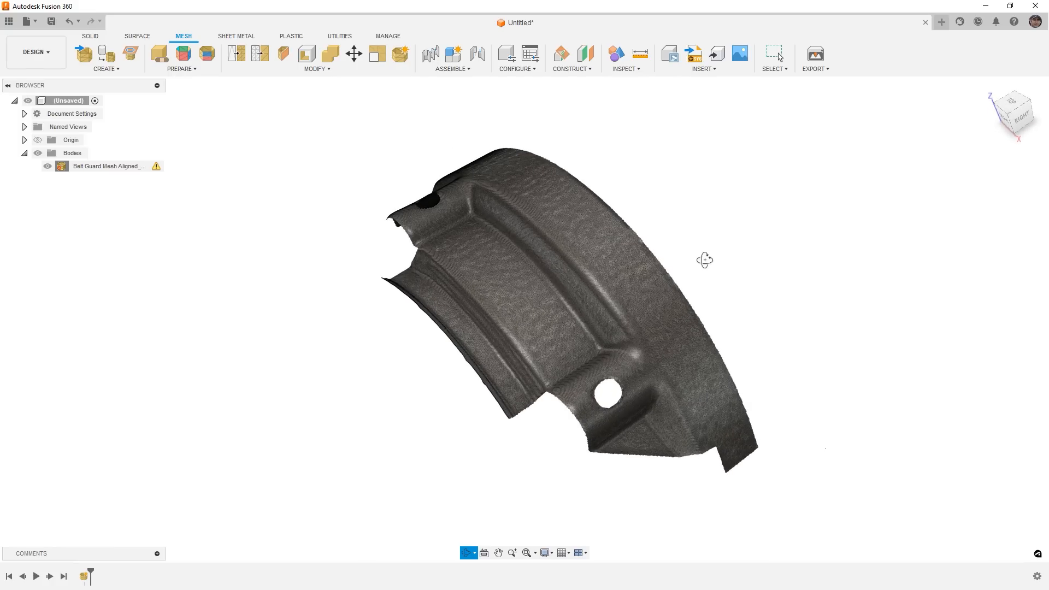
{"action": "right_click", "coordinate": [62, 167]}
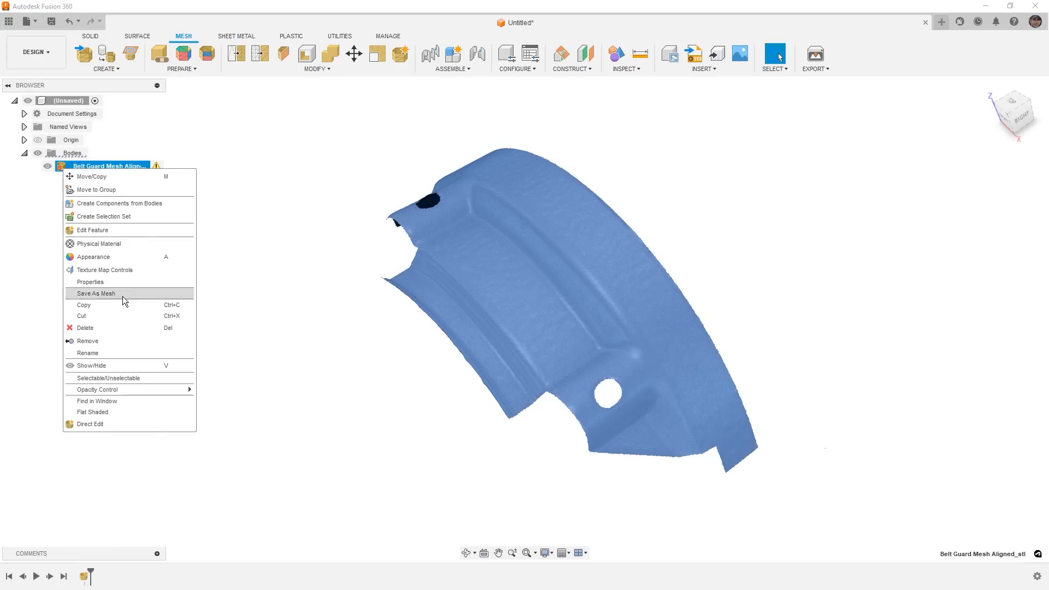
{"action": "left_click", "coordinate": [135, 378]}
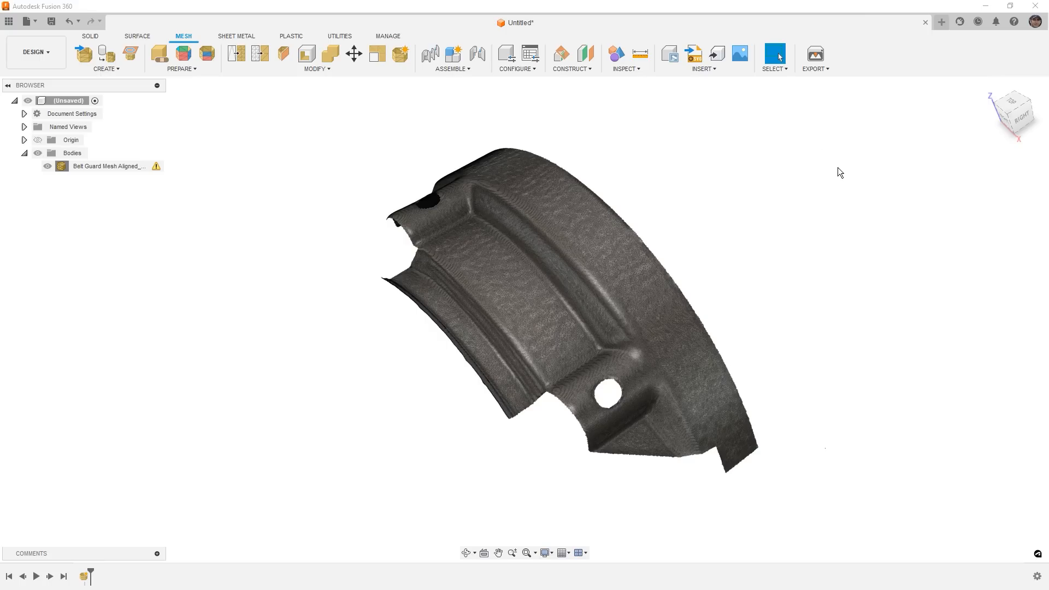
Enter direct editing for the belt guard mesh body.
{"action": "middle_click_drag", "start_coordinate": [808, 182], "coordinate": [787, 225], "text": "shift"}
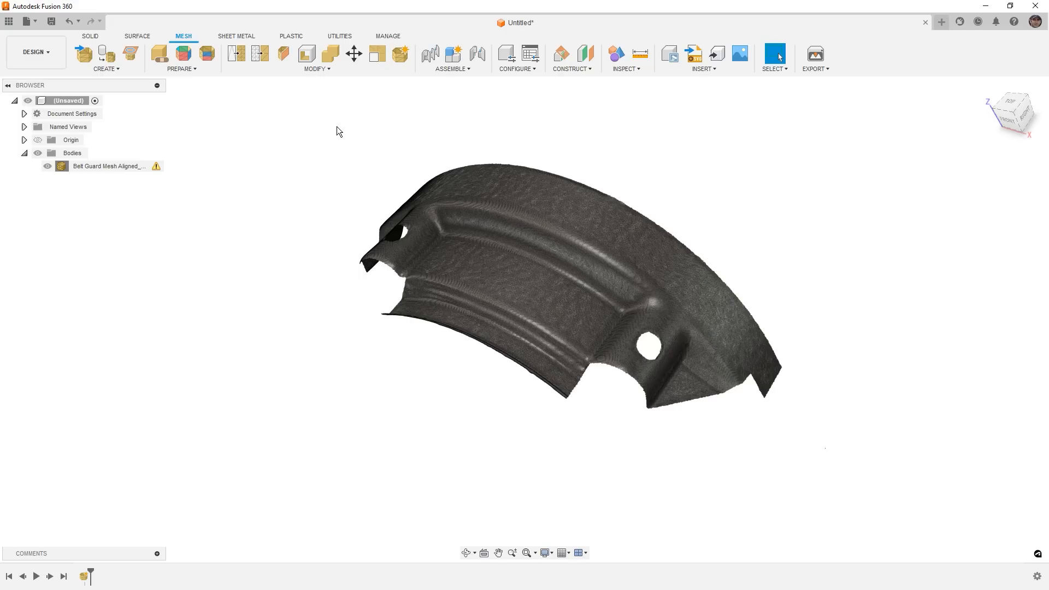
{"action": "left_click", "coordinate": [402, 56]}
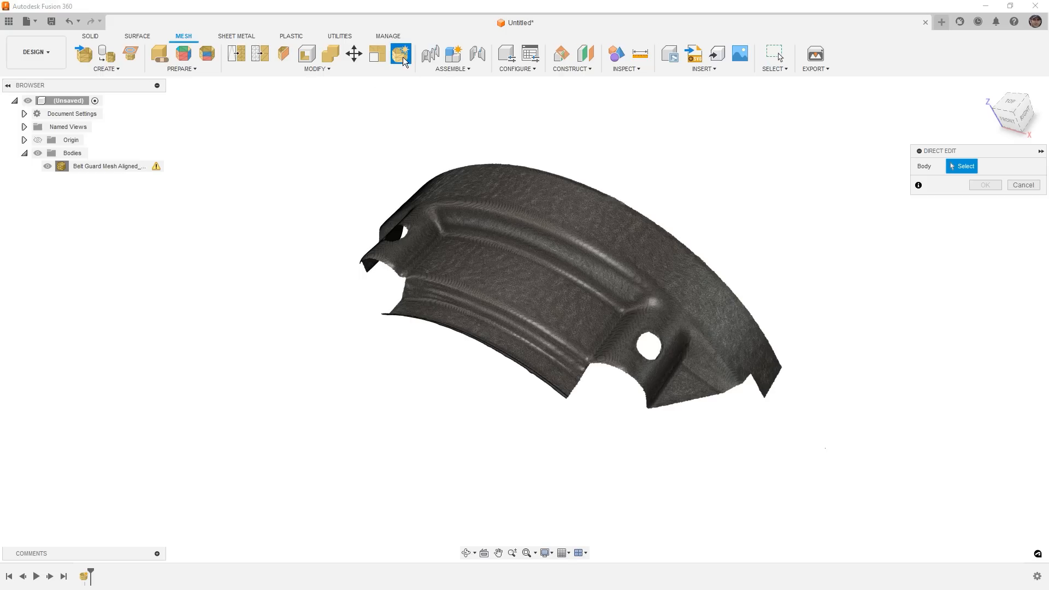
{"action": "left_click", "coordinate": [617, 306]}
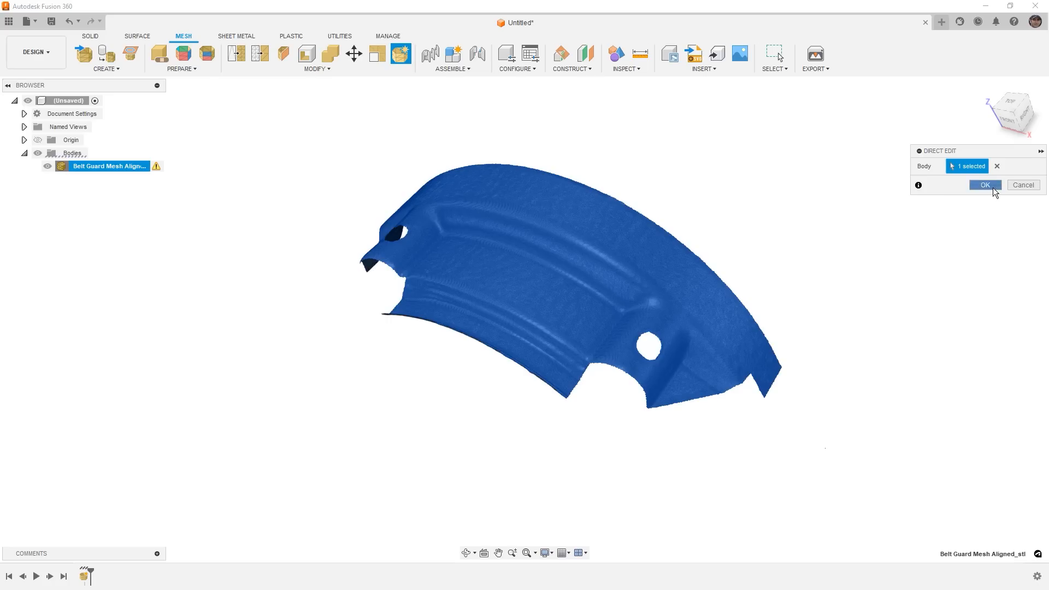
{"action": "left_click", "coordinate": [985, 186]}
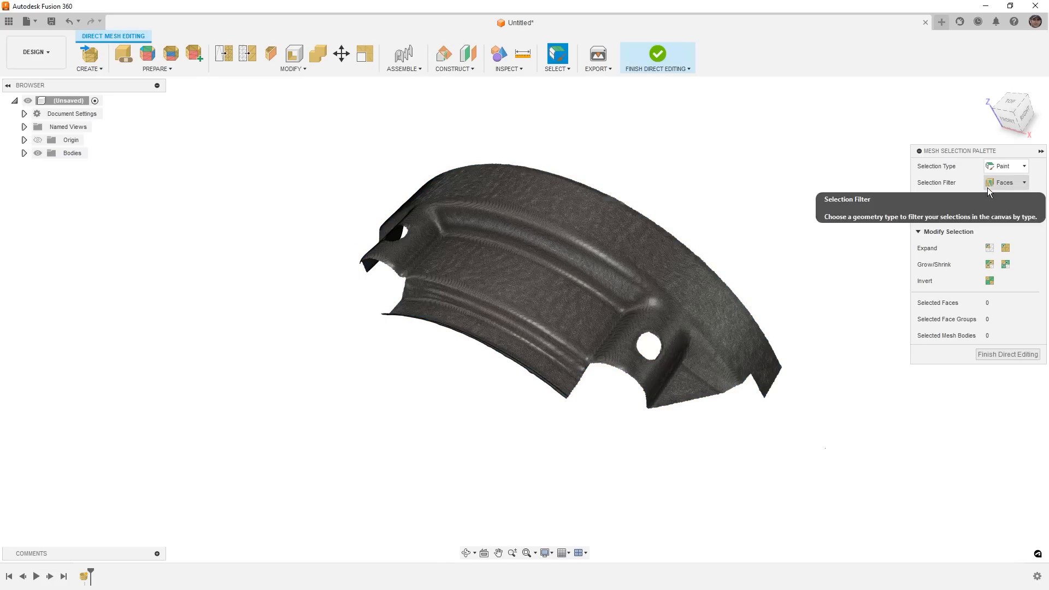
Create a construction plane through three mesh vertices spread along the guard's long curved outer edge, and finish direct editing.
{"action": "left_click", "coordinate": [467, 70]}
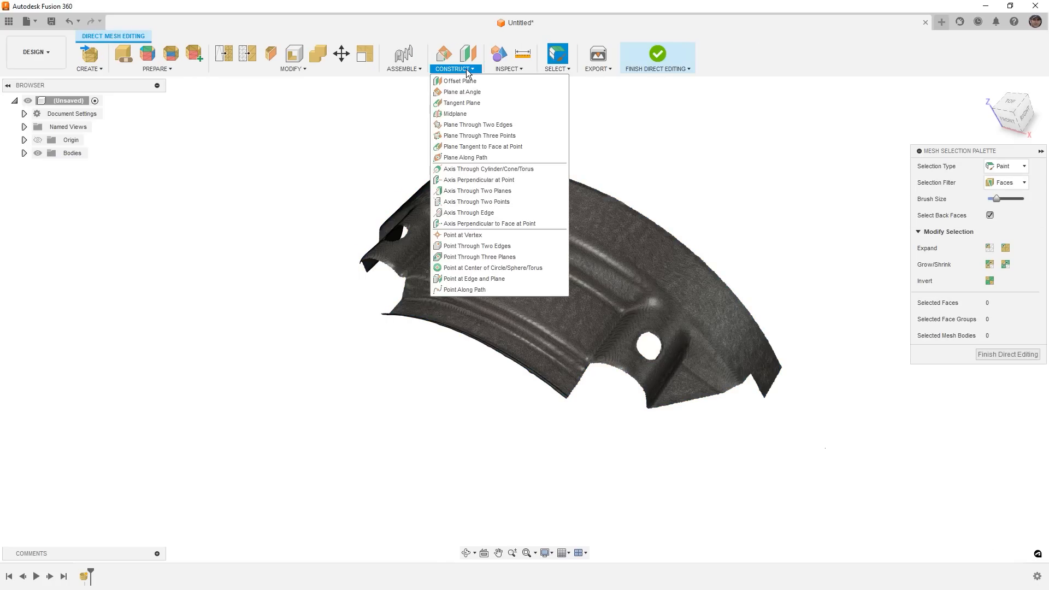
{"action": "left_click", "coordinate": [473, 136]}
{"action": "middle_click_drag", "start_coordinate": [690, 208], "coordinate": [579, 213], "text": "shift"}
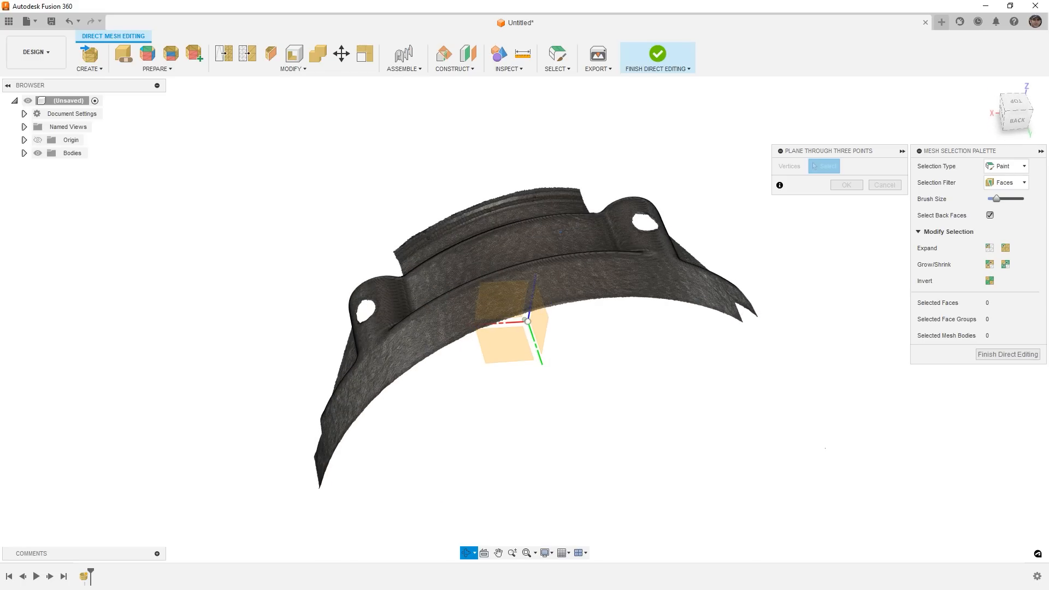
{"action": "left_click", "coordinate": [731, 316]}
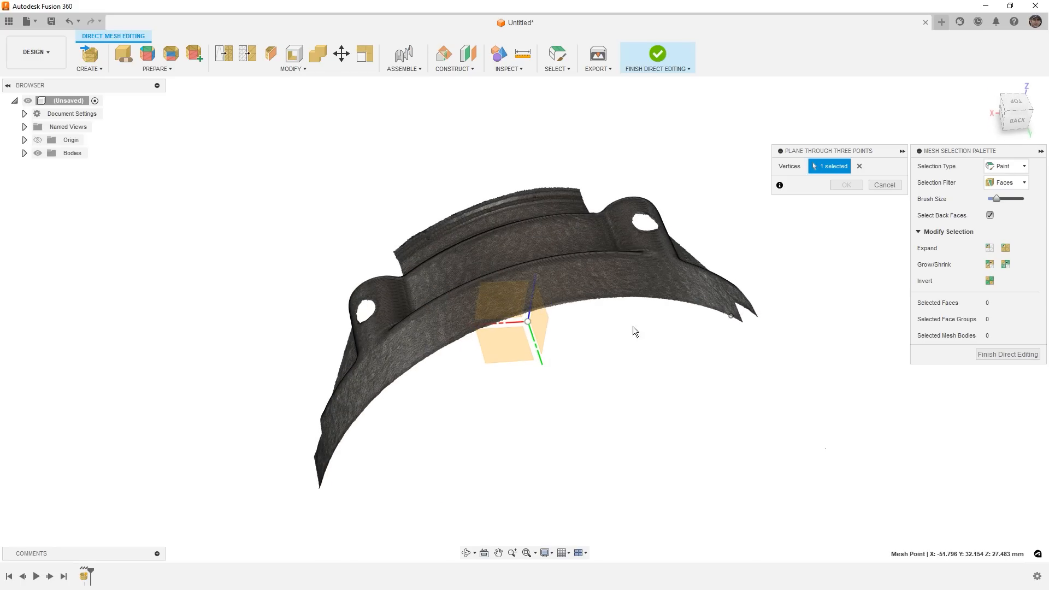
{"action": "left_click", "coordinate": [571, 302]}
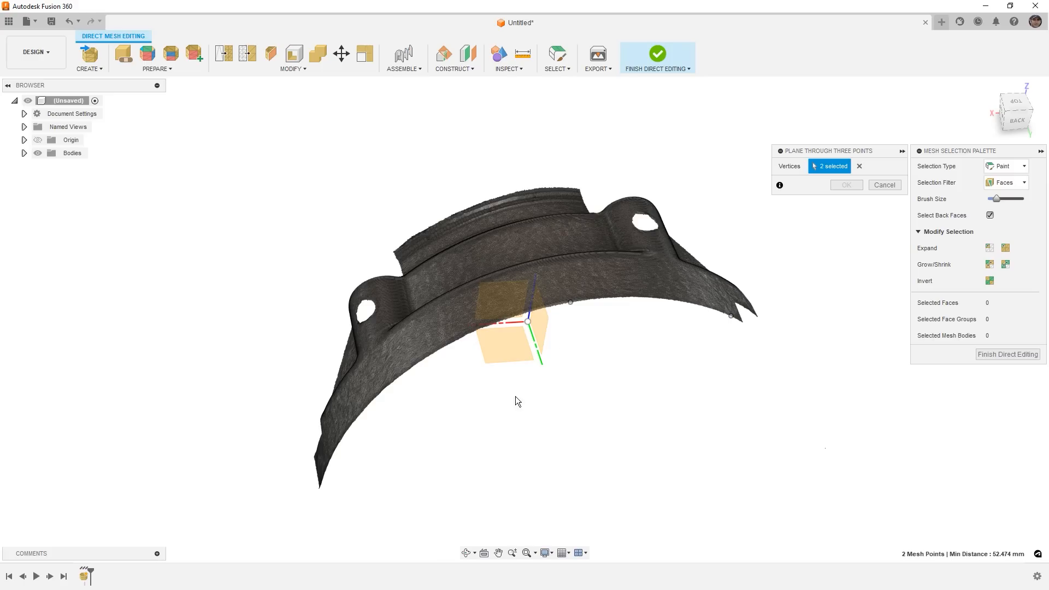
{"action": "left_click", "coordinate": [345, 435]}
{"action": "left_click", "coordinate": [847, 185]}
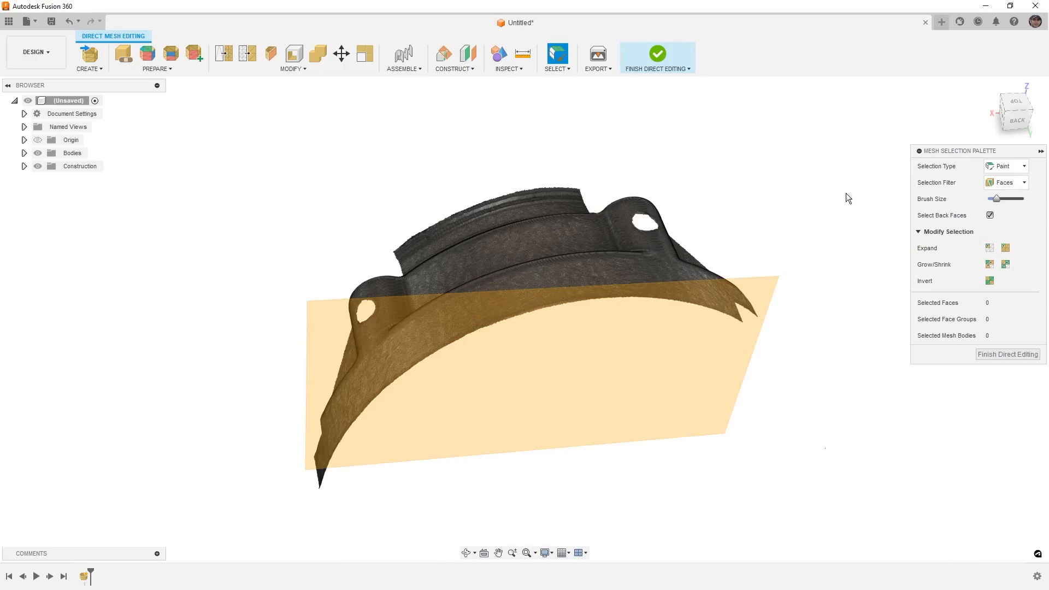
{"action": "middle_click_drag", "start_coordinate": [745, 218], "coordinate": [776, 163], "text": "shift"}
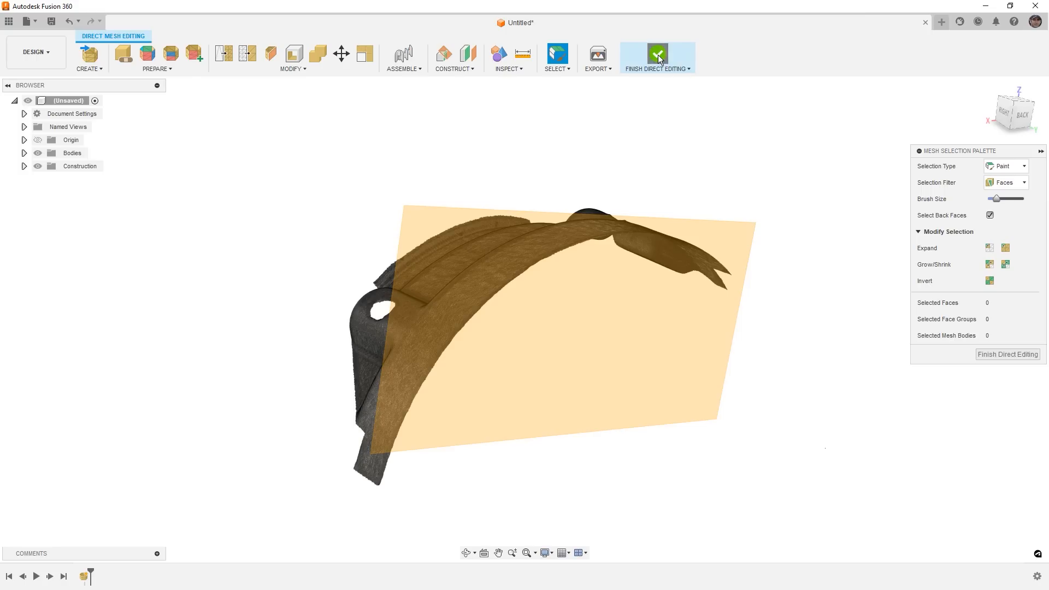
{"action": "left_click", "coordinate": [667, 59]}
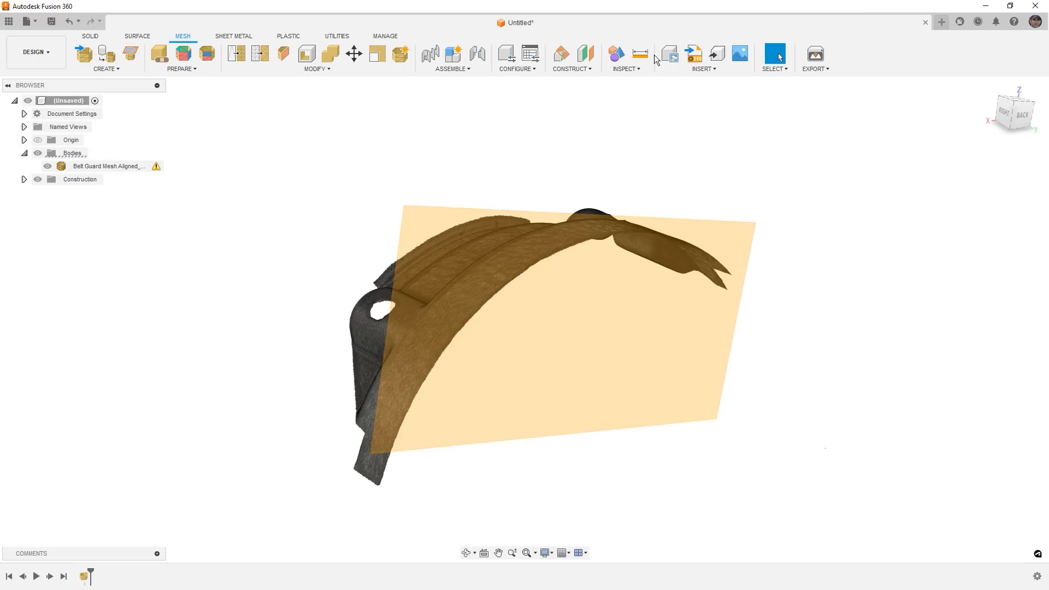
Show the origin and measure the angle between the three-point construction plane and the XZ origin plane.
{"action": "left_click", "coordinate": [41, 142]}
{"action": "left_click", "coordinate": [39, 142]}
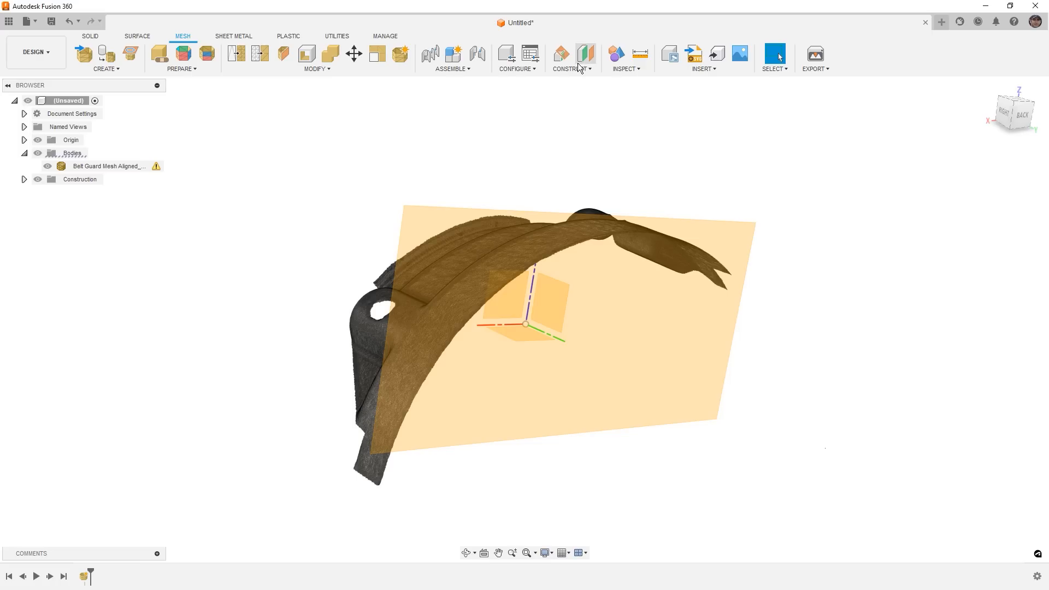
{"action": "left_click", "coordinate": [639, 56]}
{"action": "left_click", "coordinate": [637, 318]}
{"action": "middle_click_drag", "start_coordinate": [464, 327], "coordinate": [502, 319], "text": "shift"}
{"action": "left_click", "coordinate": [529, 307]}
{"action": "middle_click_drag", "start_coordinate": [697, 225], "coordinate": [716, 281], "text": "shift"}
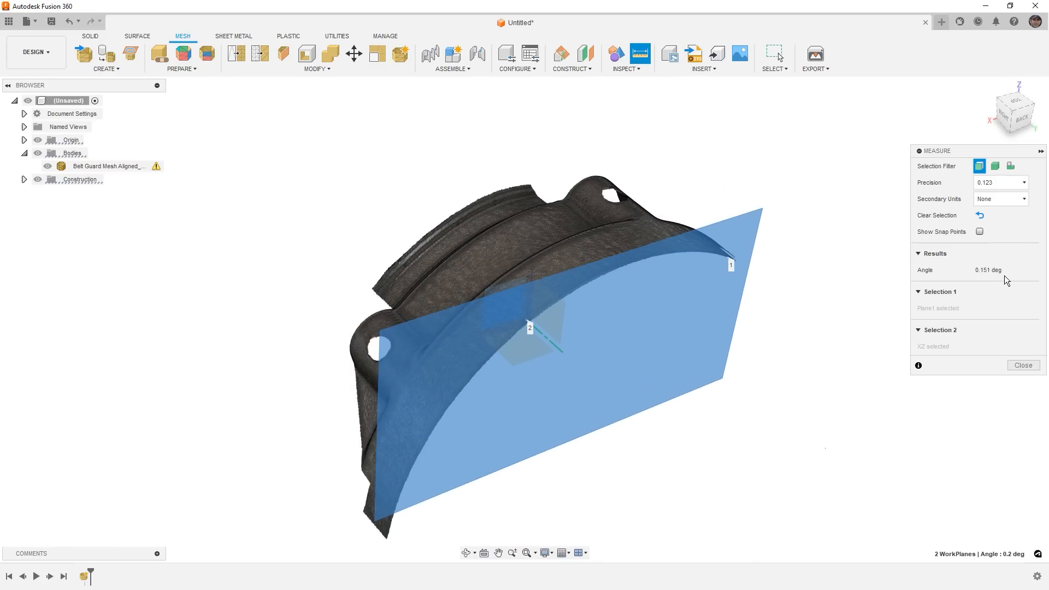
{"action": "left_click", "coordinate": [1023, 365]}
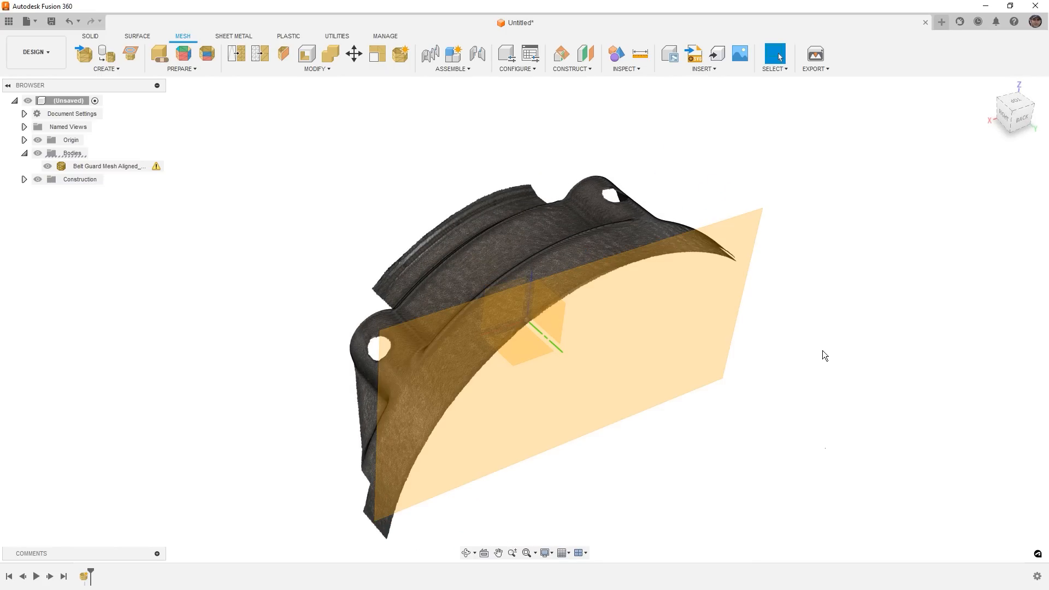
Hide the origin and the three-point construction plane.
{"action": "left_click", "coordinate": [38, 141]}
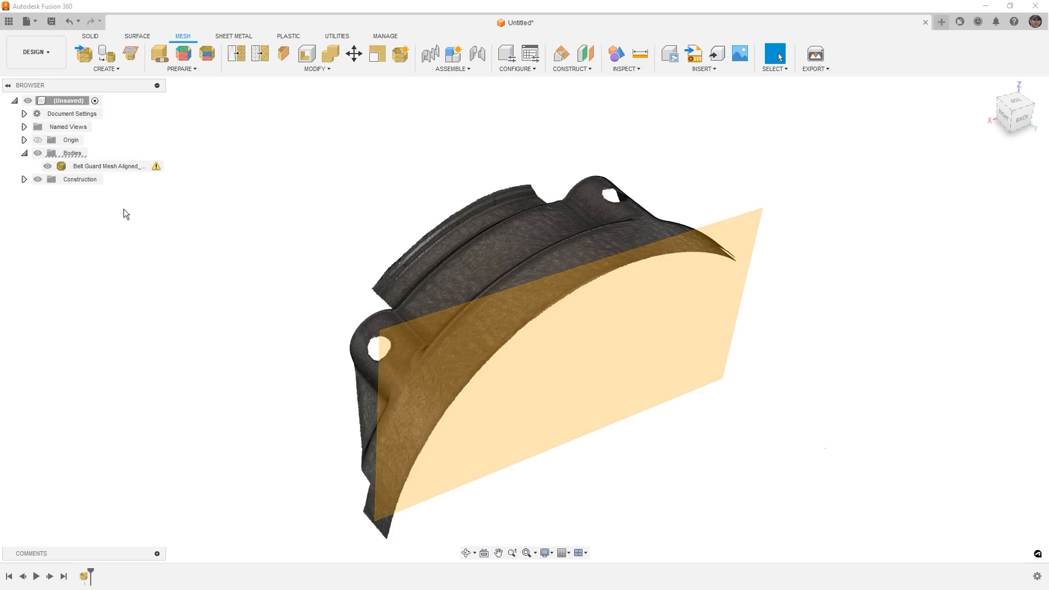
{"action": "left_click", "coordinate": [24, 179]}
{"action": "left_click", "coordinate": [47, 193]}
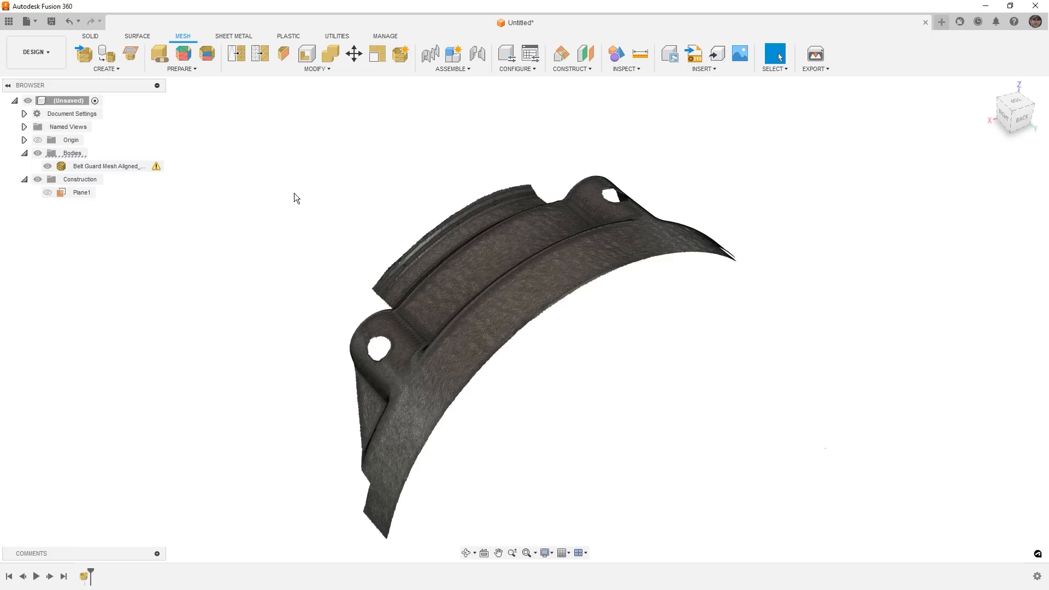
{"action": "middle_click_drag", "start_coordinate": [294, 192], "coordinate": [402, 157], "text": "shift"}
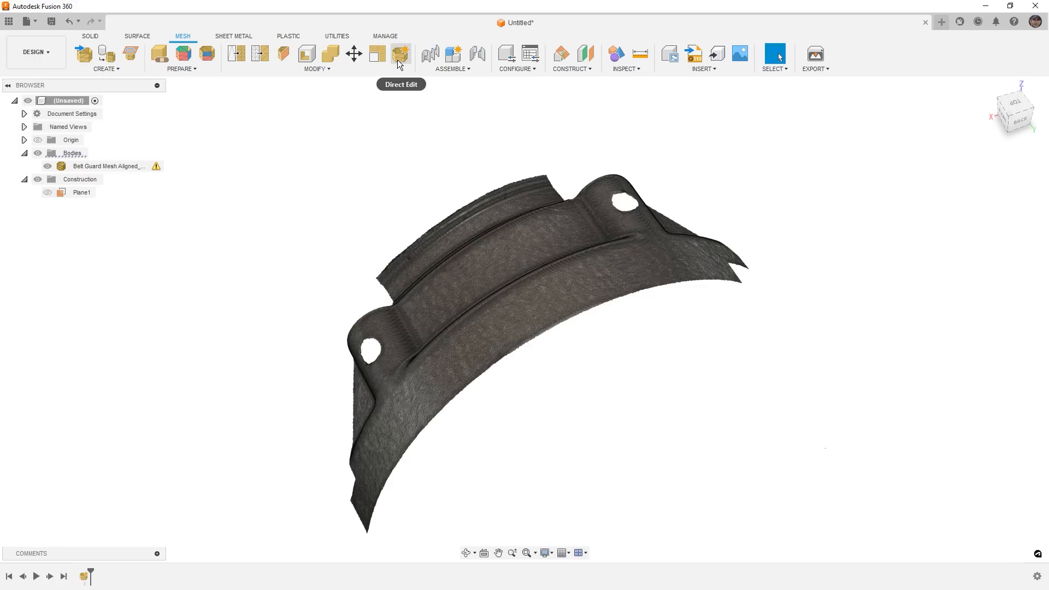
{"action": "left_click", "coordinate": [350, 72]}
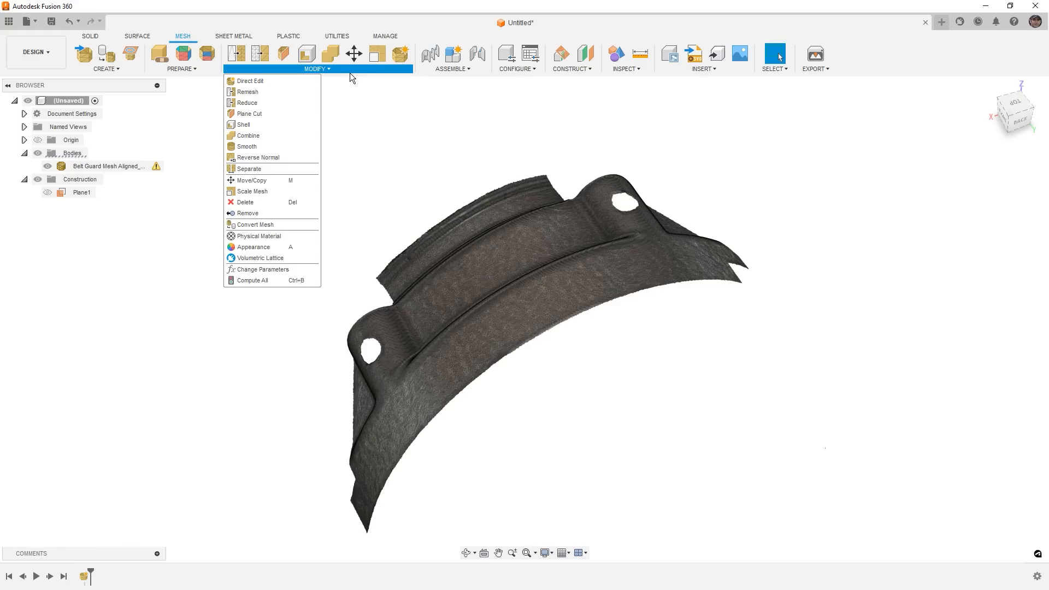
{"action": "right_click", "coordinate": [53, 101]}
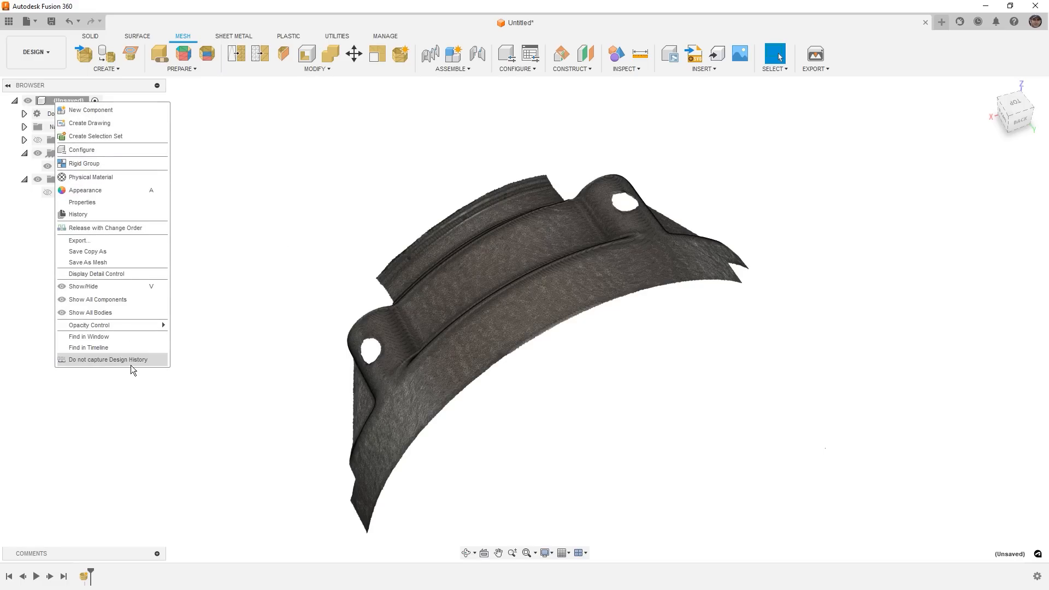
{"action": "left_click", "coordinate": [257, 153]}
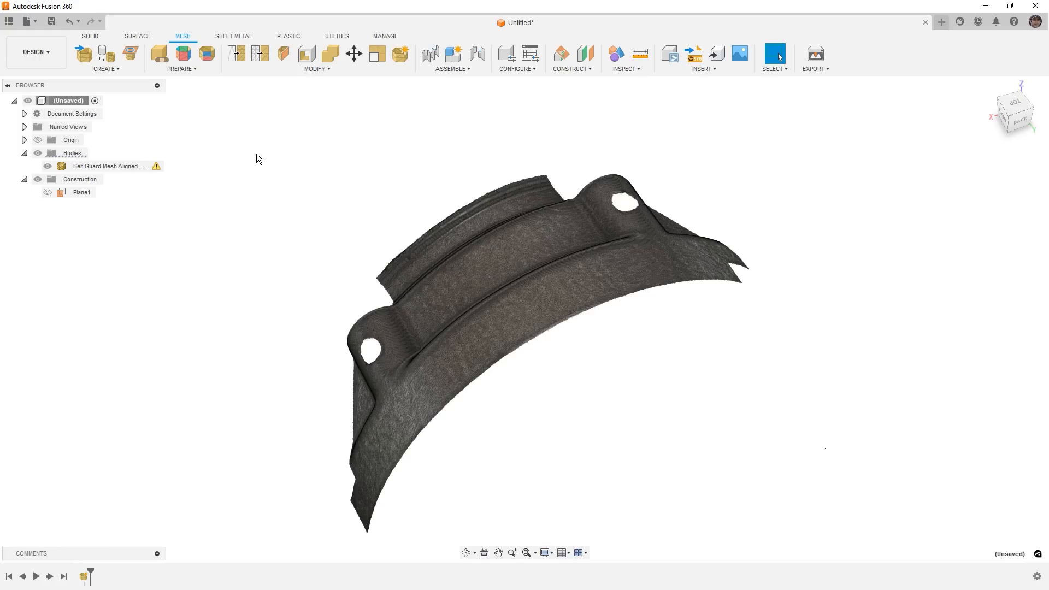
Remesh the belt guard body with the Uniform type and a density of 0.25, preserving sharp edges and boundaries.
{"action": "left_click", "coordinate": [321, 68]}
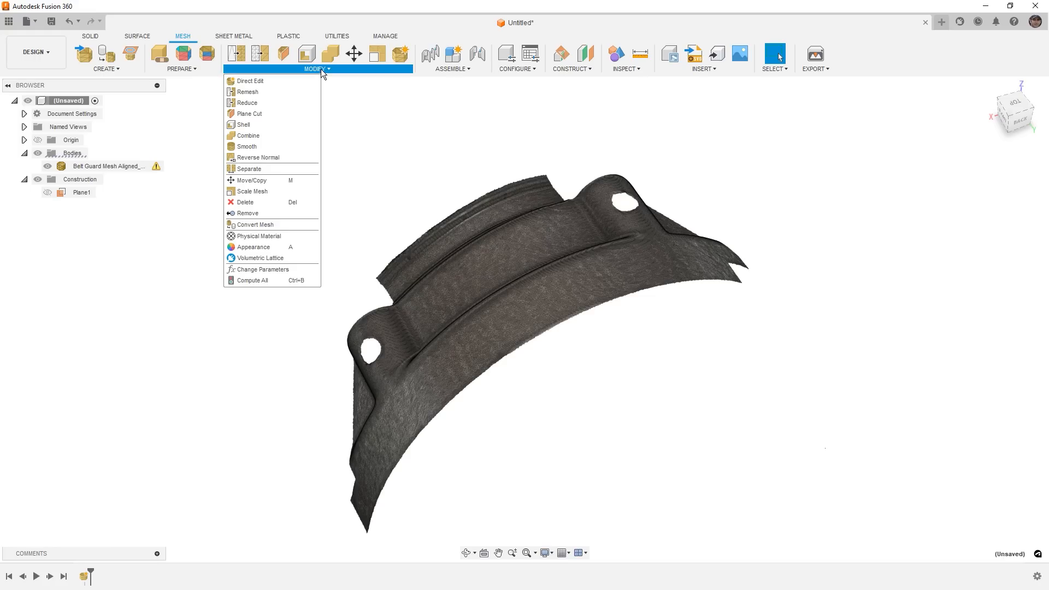
{"action": "left_click", "coordinate": [255, 92]}
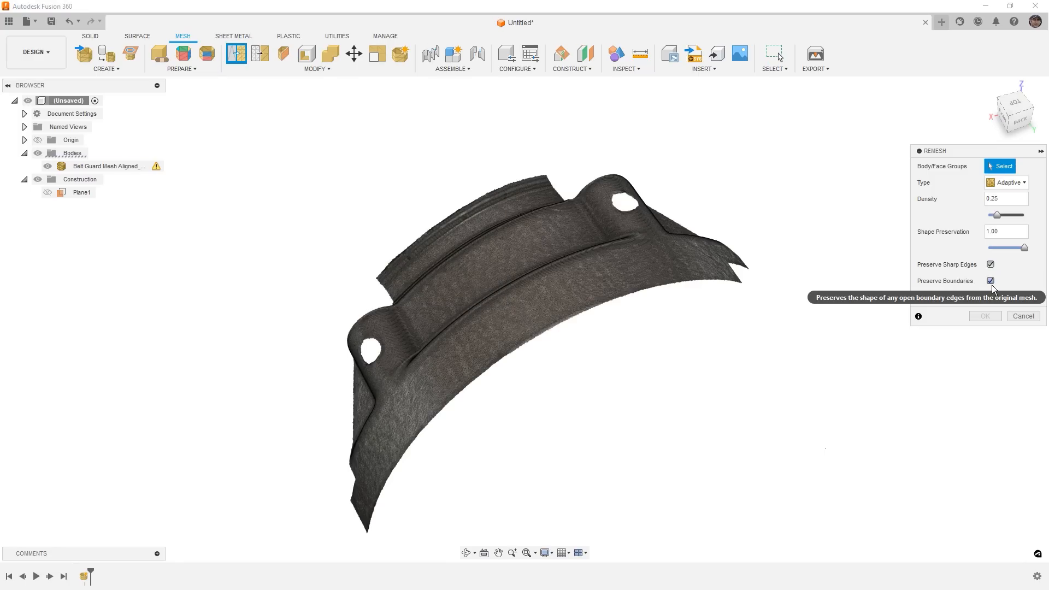
{"action": "left_click", "coordinate": [1025, 186]}
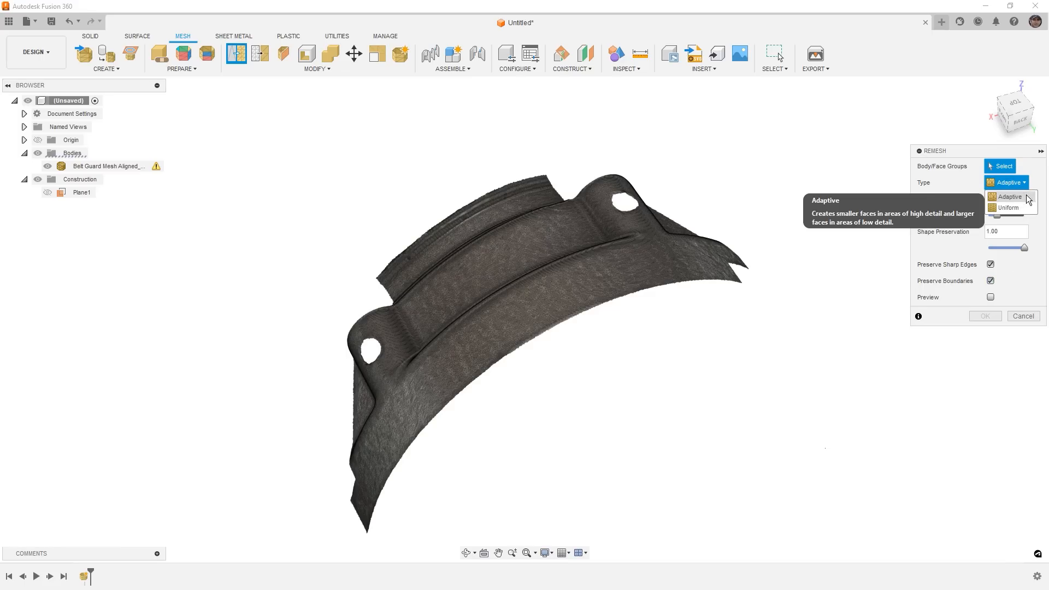
{"action": "left_click", "coordinate": [1021, 208]}
{"action": "left_click", "coordinate": [1024, 184]}
{"action": "left_click", "coordinate": [1032, 196]}
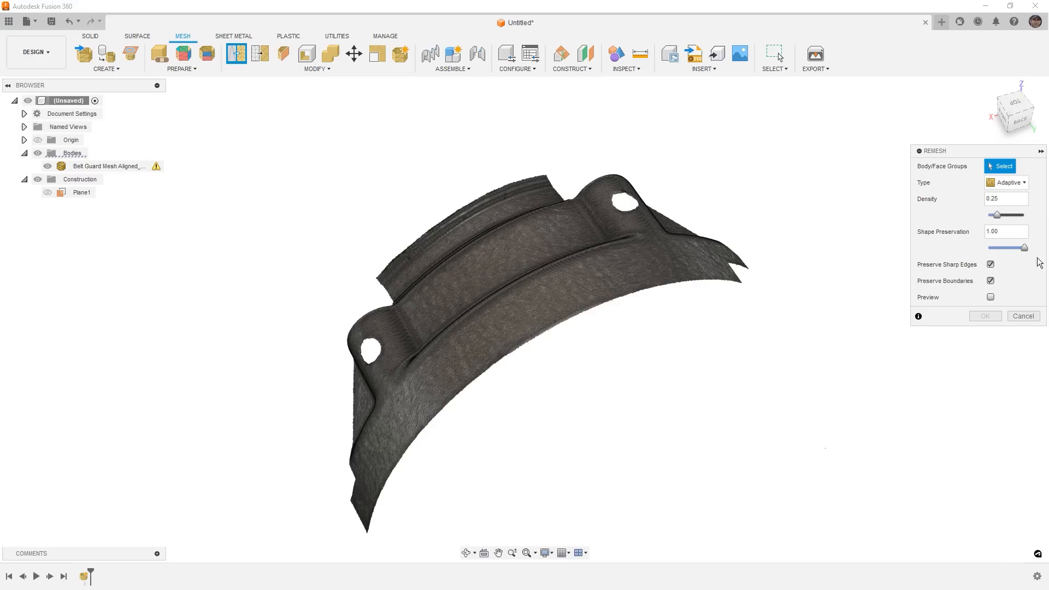
{"action": "mouse_move", "coordinate": [1025, 248]}
{"action": "left_mouse_down"}
{"action": "mouse_move", "coordinate": [994, 248]}
{"action": "mouse_move", "coordinate": [1038, 250]}
{"action": "left_mouse_up"}
{"action": "left_click", "coordinate": [1016, 183]}
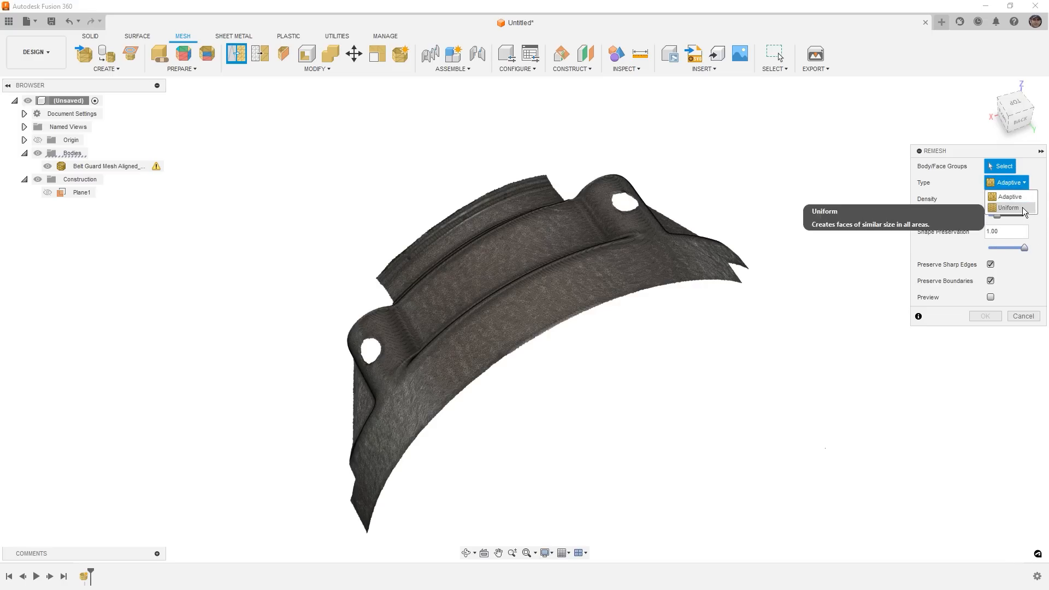
{"action": "left_click", "coordinate": [1024, 212]}
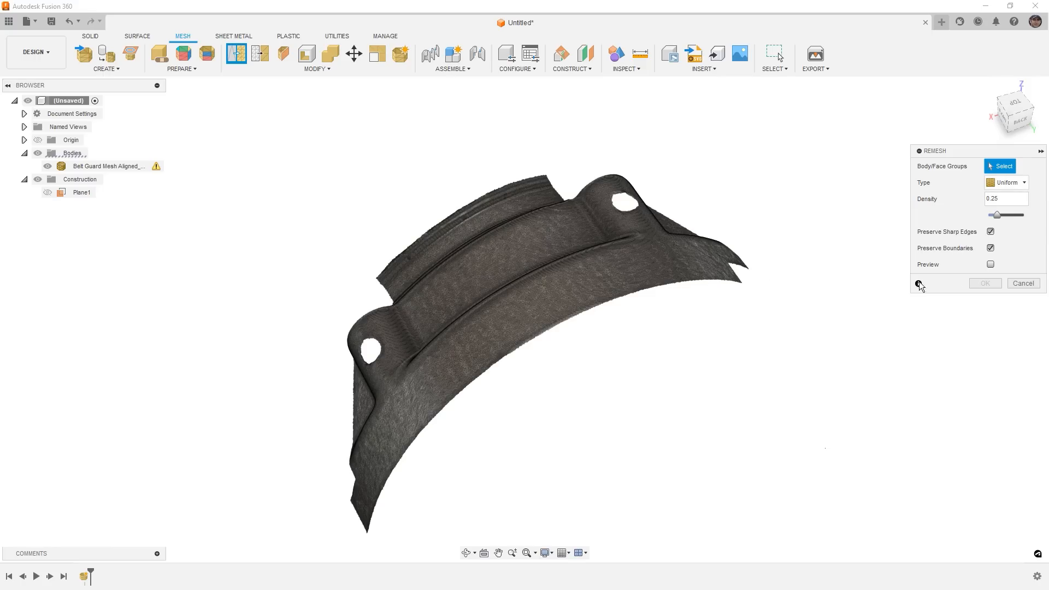
{"action": "left_click", "coordinate": [690, 256]}
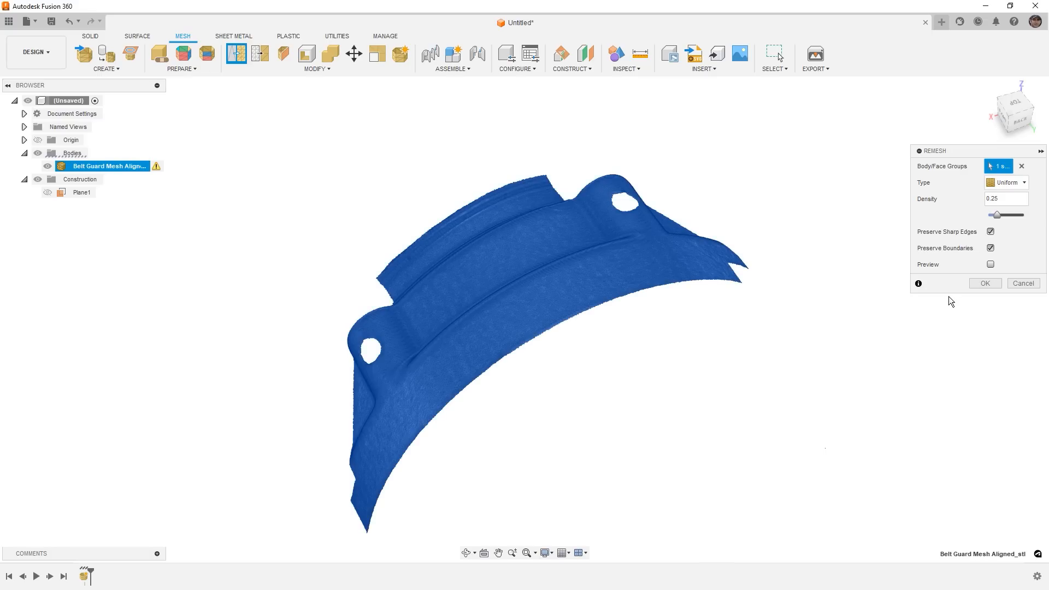
{"action": "left_click", "coordinate": [985, 284]}
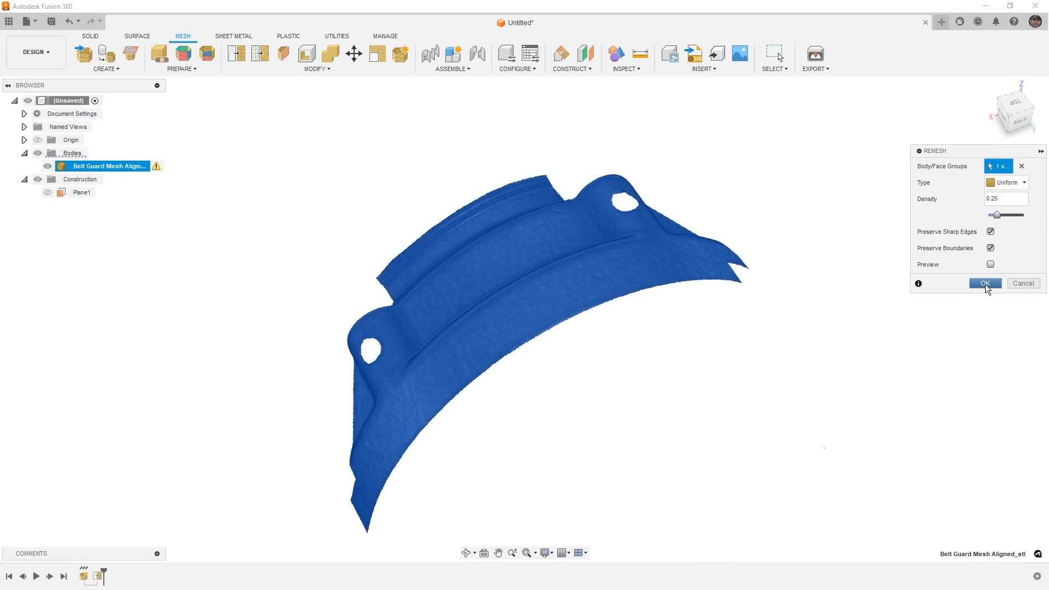
Examine the remeshed triangles up close and compare them with the original mesh by rolling the history back before the remesh and forward again.
{"action": "middle_click_drag", "start_coordinate": [621, 321], "coordinate": [719, 323], "text": "shift"}
{"action": "left_click", "coordinate": [658, 303]}
{"action": "scroll", "coordinate": [616, 290], "scroll_direction": "up", "scroll_amount": 8}
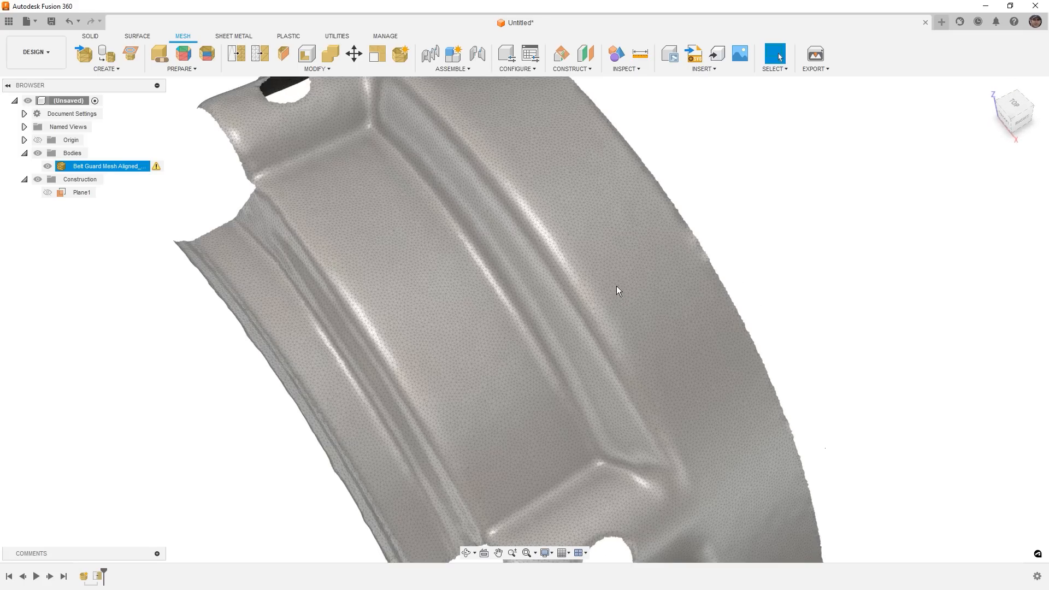
{"action": "scroll", "coordinate": [615, 274], "scroll_direction": "up", "scroll_amount": 5}
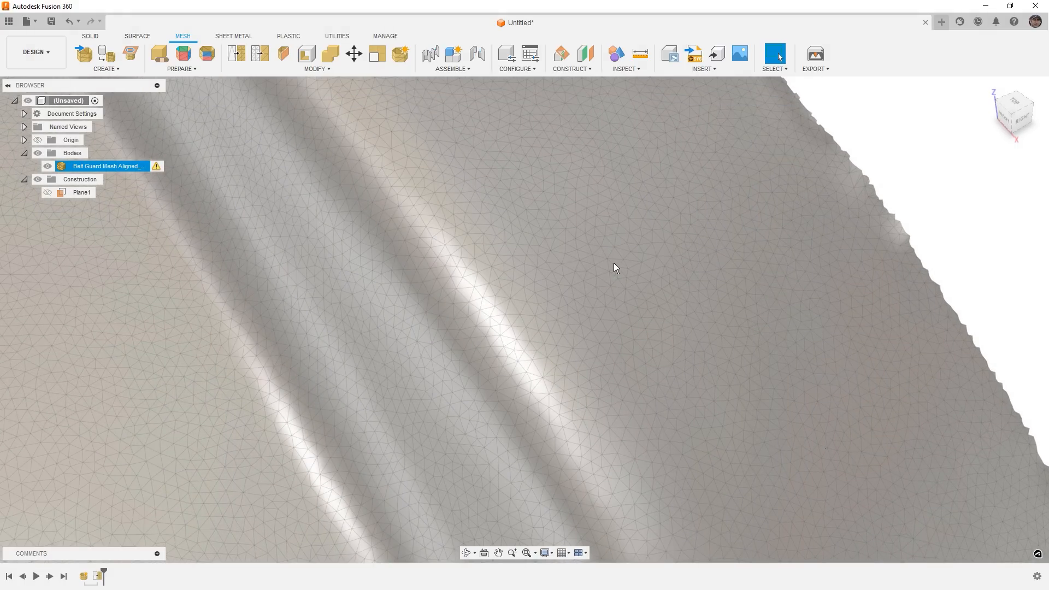
{"action": "key", "text": "Escape"}
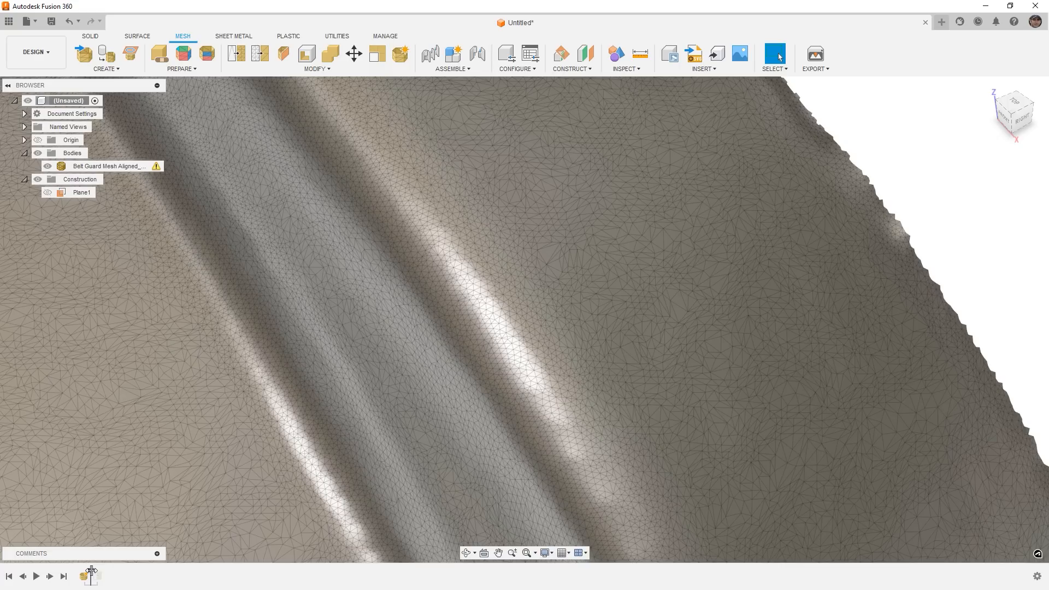
{"action": "left_click", "coordinate": [369, 422]}
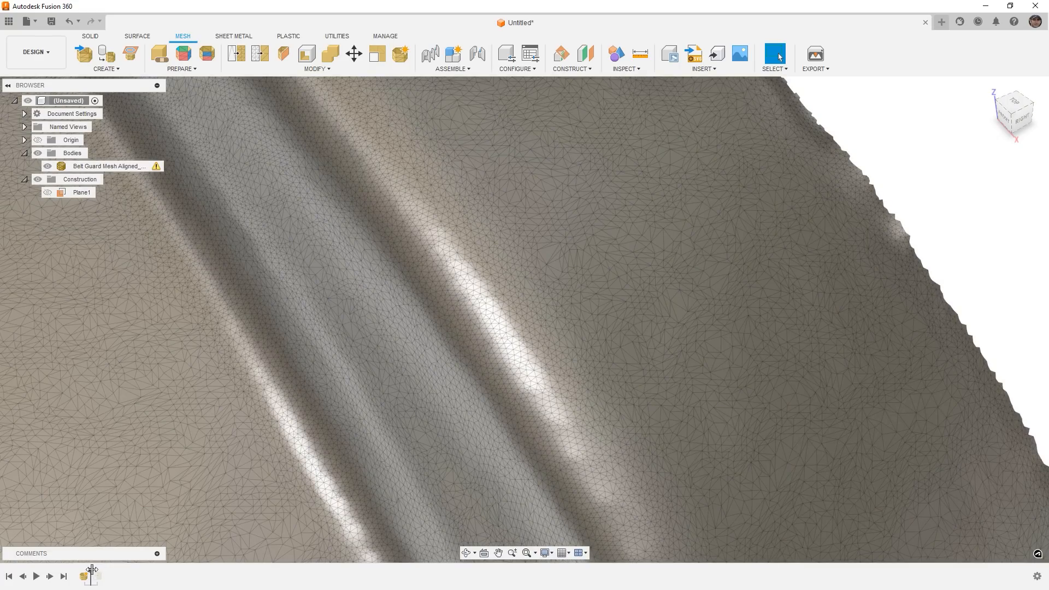
{"action": "left_click_drag", "start_coordinate": [91, 572], "coordinate": [103, 573]}
{"action": "left_click", "coordinate": [587, 236]}
{"action": "scroll", "coordinate": [677, 230], "scroll_direction": "down", "scroll_amount": 10}
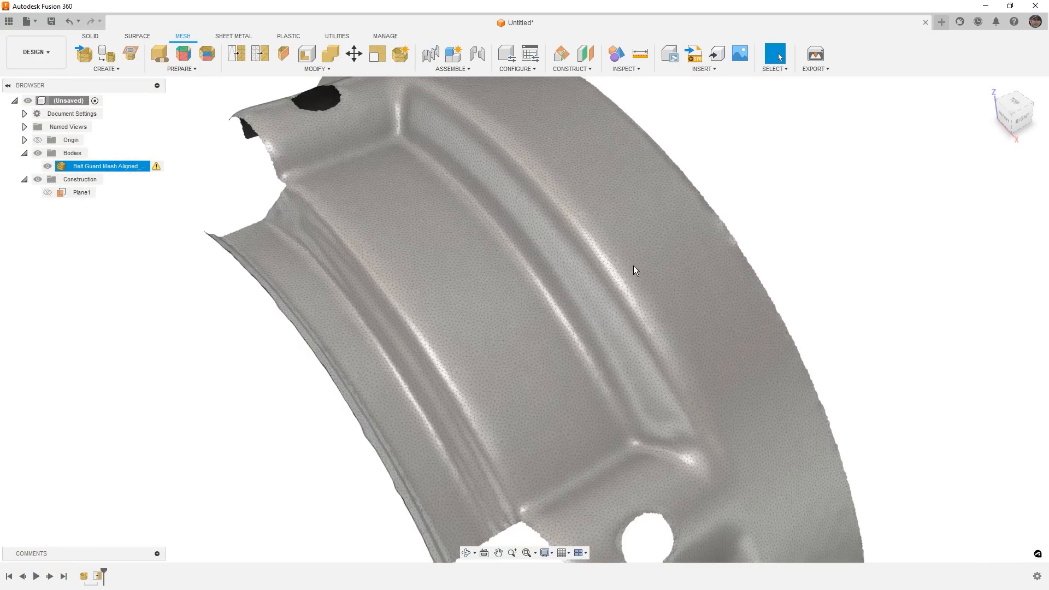
Compare the guard's overall surface with and without the remesh by rolling the design history back one feature and restoring it.
{"action": "middle_click_drag", "start_coordinate": [675, 256], "coordinate": [600, 298], "text": "shift"}
{"action": "left_click", "coordinate": [70, 415]}
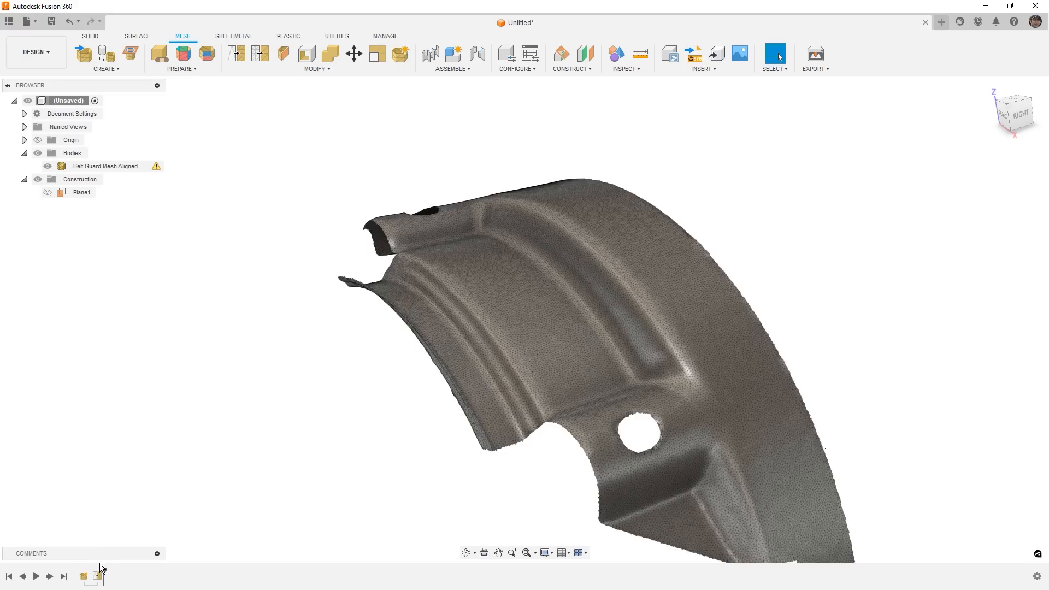
{"action": "left_click_drag", "start_coordinate": [103, 571], "coordinate": [89, 570]}
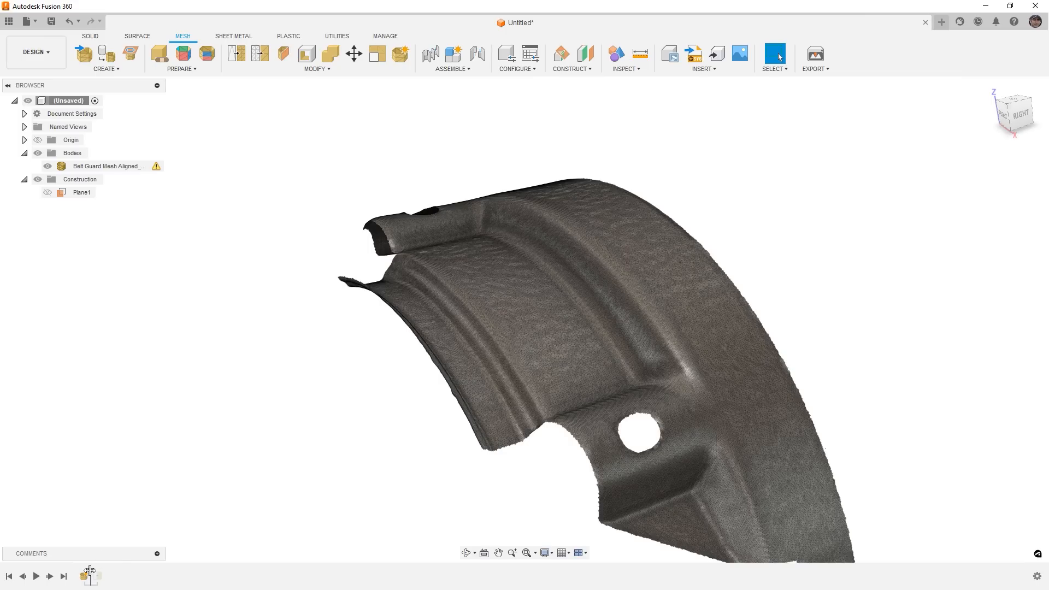
{"action": "left_click_drag", "start_coordinate": [90, 571], "coordinate": [103, 571]}
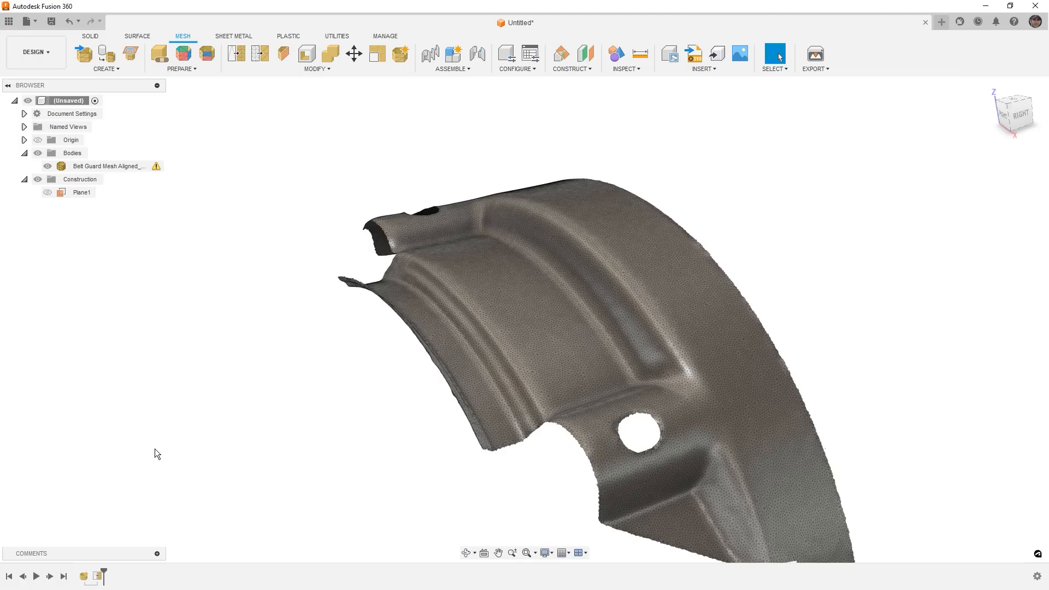
Smooth the belt guard mesh body with a smoothness of 1.00, and compare it with the unsmoothed state in the design history.
{"action": "left_click", "coordinate": [316, 67]}
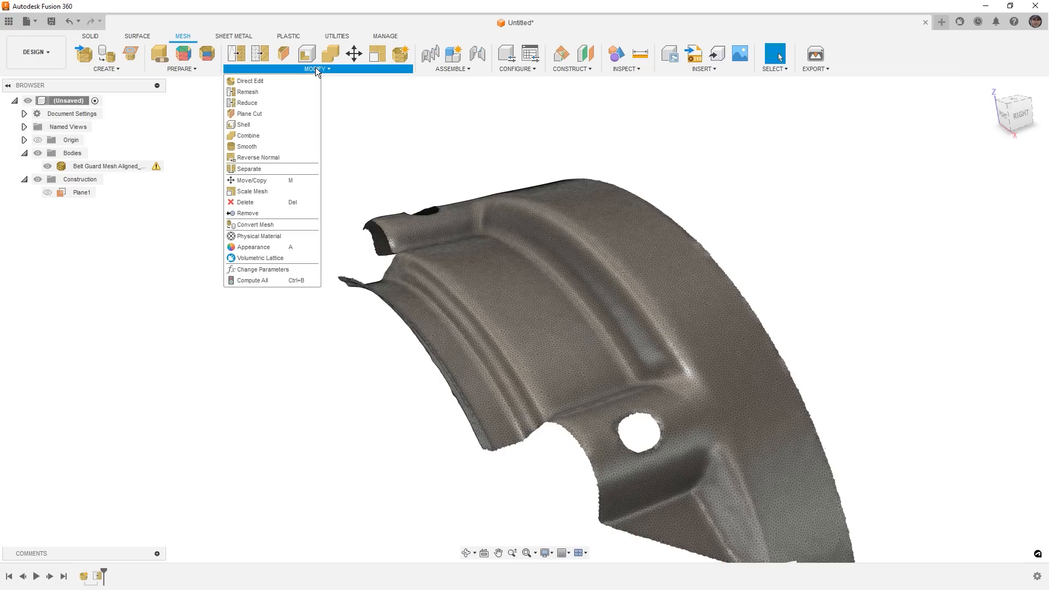
{"action": "left_click", "coordinate": [274, 147]}
{"action": "left_click", "coordinate": [616, 263]}
{"action": "middle_click_drag", "start_coordinate": [819, 142], "coordinate": [821, 172], "text": "shift"}
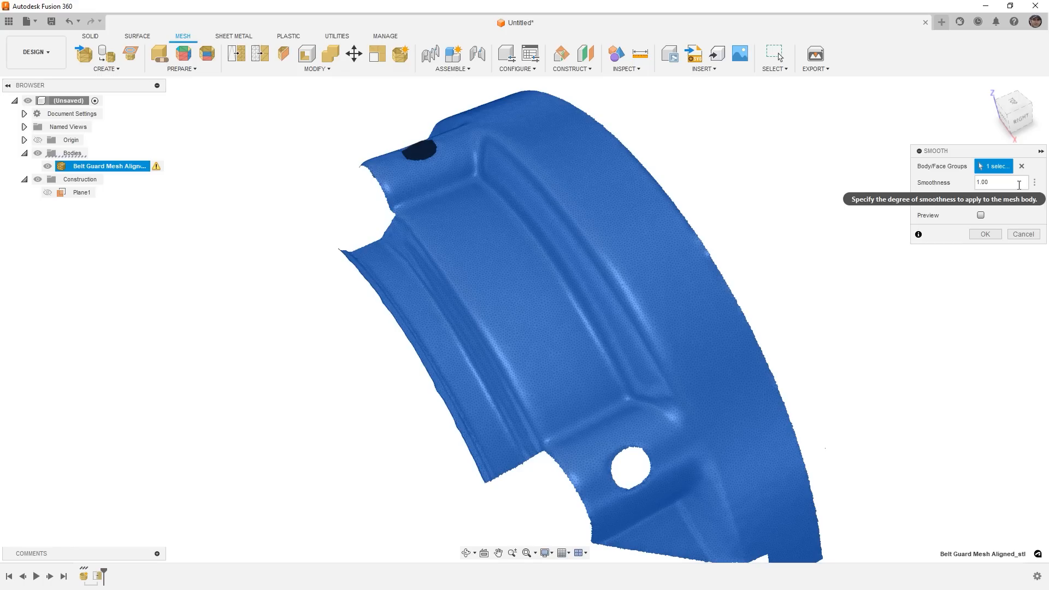
{"action": "left_click", "coordinate": [1019, 185]}
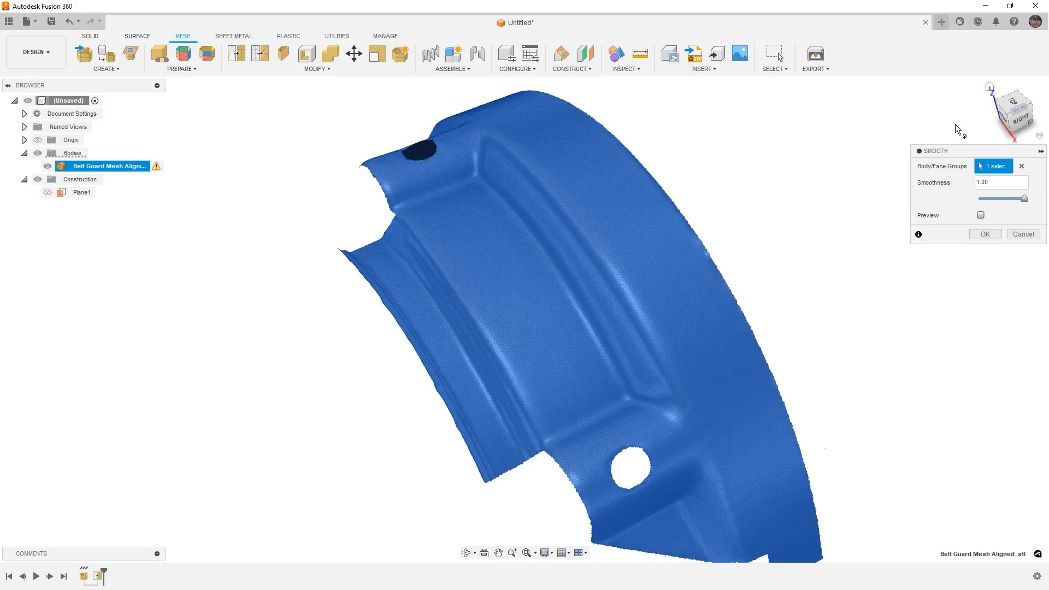
{"action": "scroll", "coordinate": [472, 163], "scroll_direction": "up", "scroll_amount": 8}
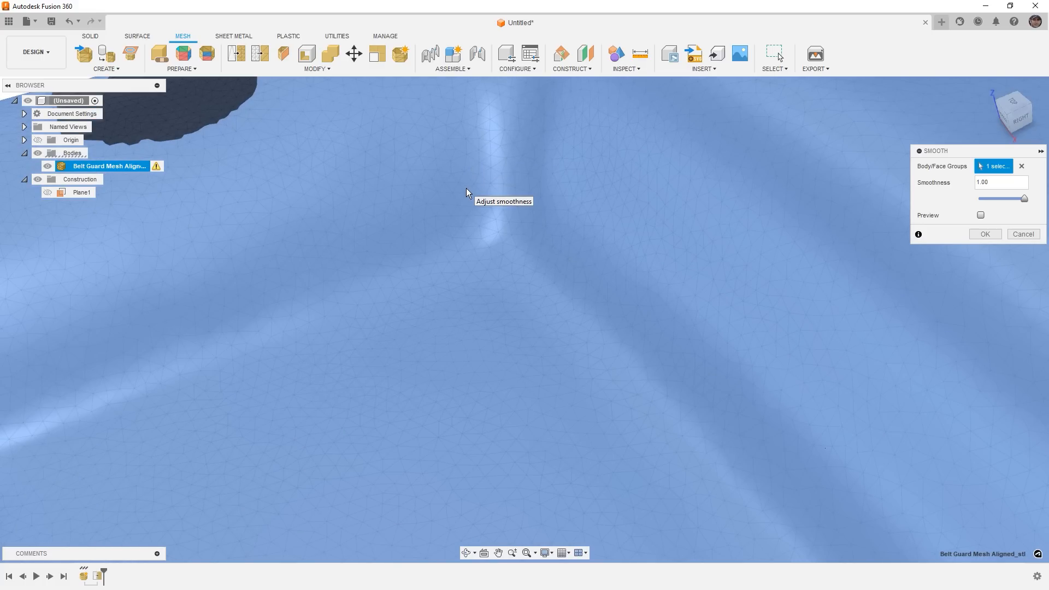
{"action": "scroll", "coordinate": [484, 191], "scroll_direction": "down", "scroll_amount": 5}
{"action": "scroll", "coordinate": [495, 224], "scroll_direction": "down", "scroll_amount": 4}
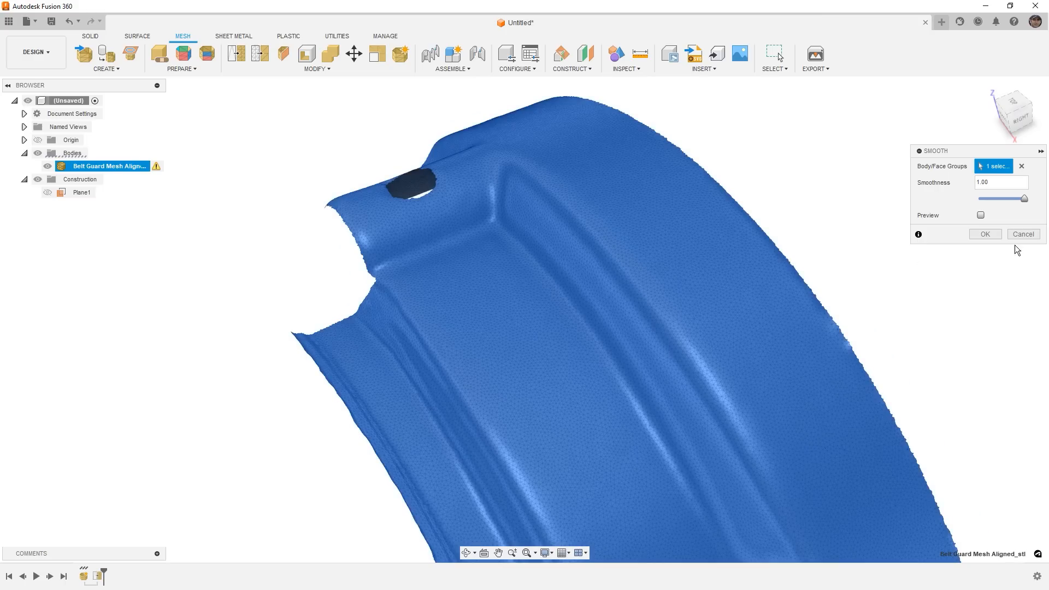
{"action": "left_click", "coordinate": [985, 234]}
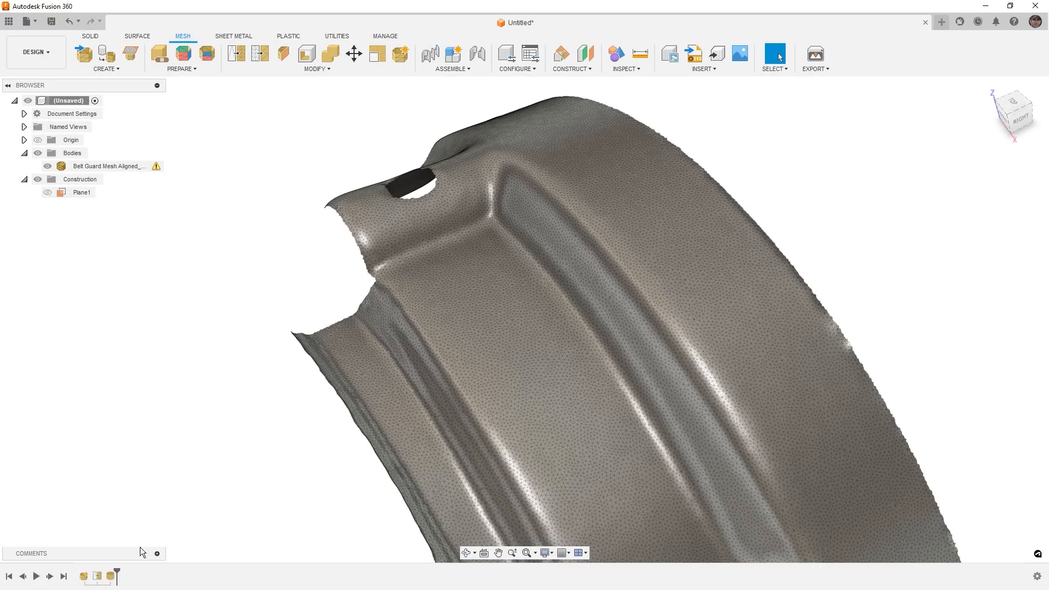
{"action": "left_click_drag", "start_coordinate": [116, 571], "coordinate": [104, 569]}
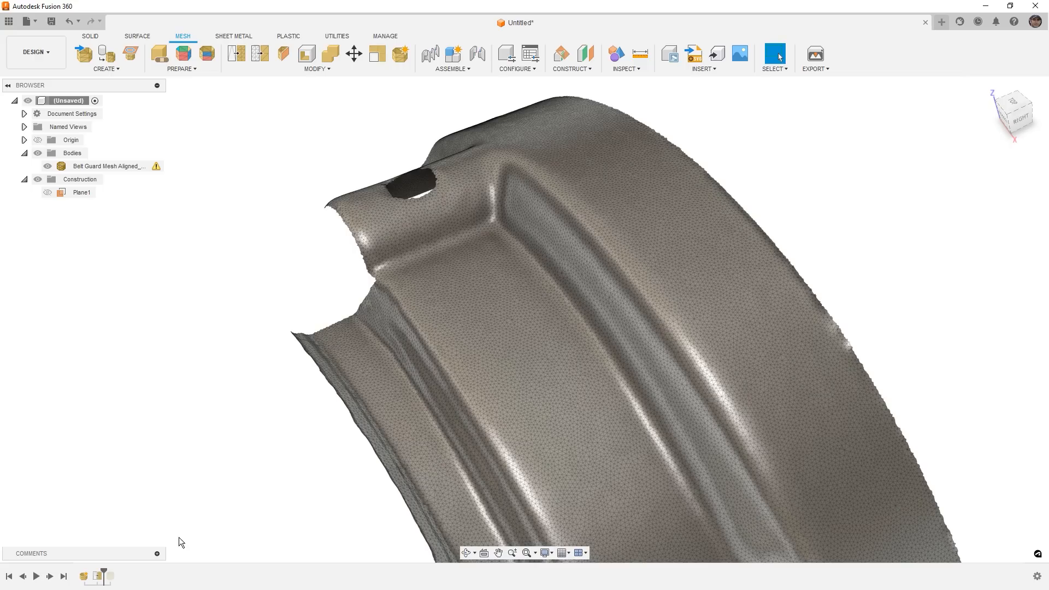
{"action": "left_click_drag", "start_coordinate": [103, 570], "coordinate": [110, 571]}
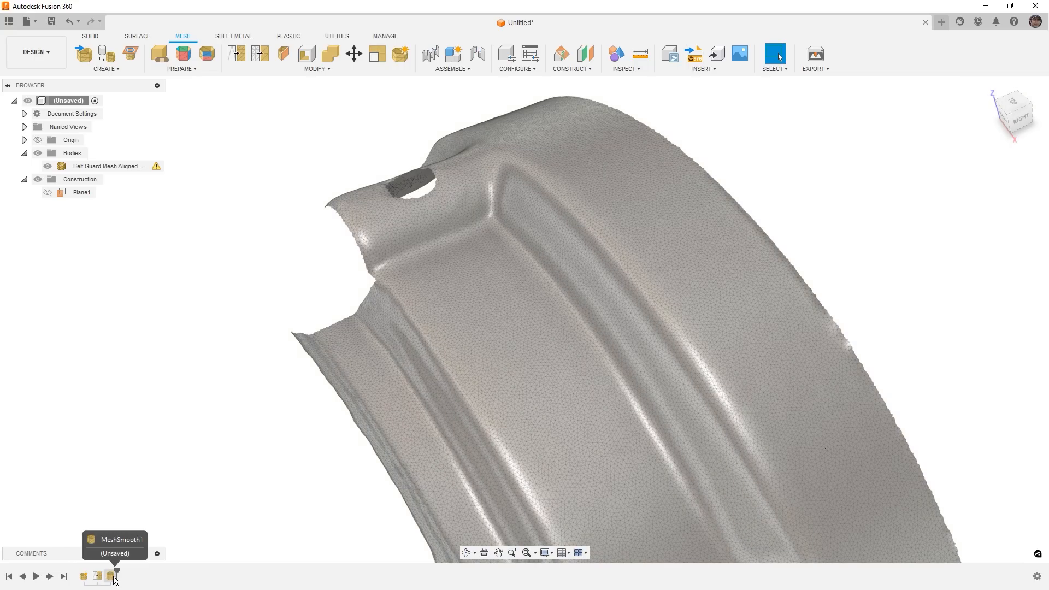
Reorder the design history so the mesh smoothing comes before the remesh, and inspect the resulting surface.
{"action": "left_click", "coordinate": [113, 576]}
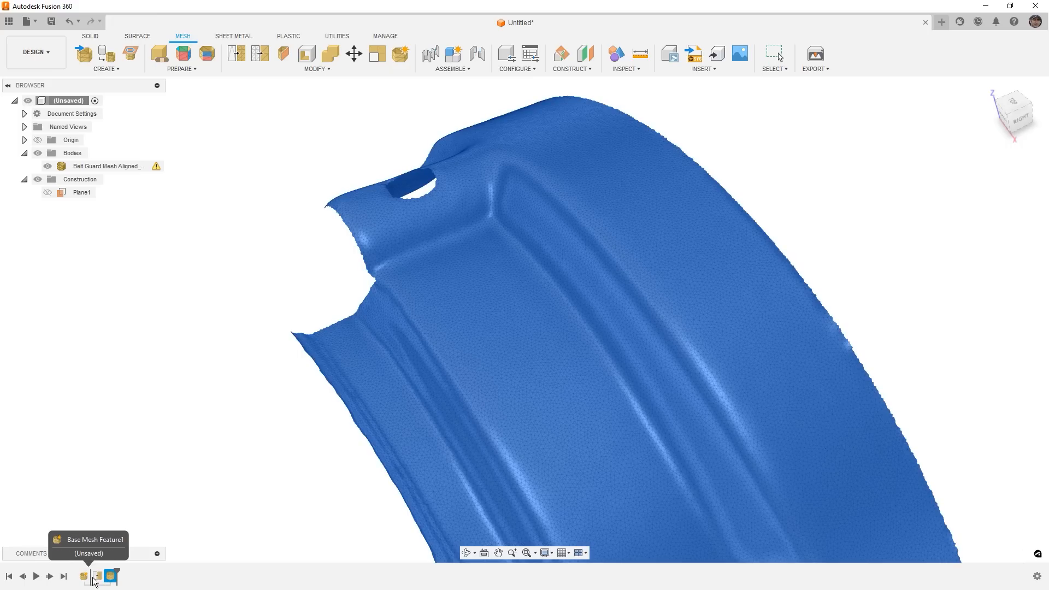
{"action": "left_click_drag", "start_coordinate": [93, 577], "coordinate": [97, 577]}
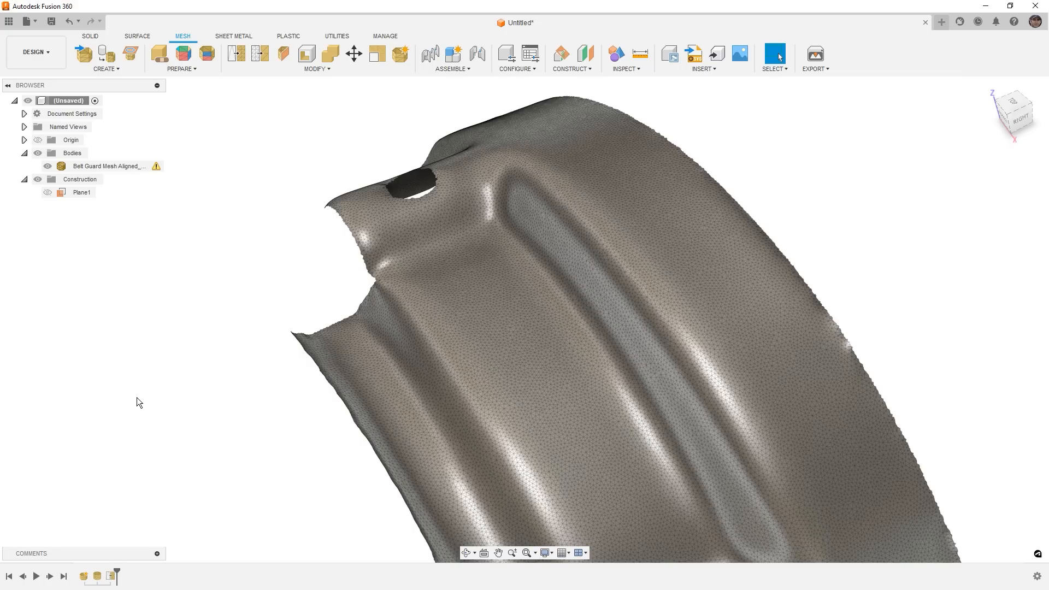
{"action": "middle_click_drag", "start_coordinate": [361, 304], "coordinate": [267, 412], "text": "shift"}
{"action": "middle_click_drag", "start_coordinate": [373, 354], "coordinate": [442, 324]}
{"action": "scroll", "coordinate": [442, 324], "scroll_direction": "down", "scroll_amount": 1}
{"action": "left_click", "coordinate": [211, 373]}
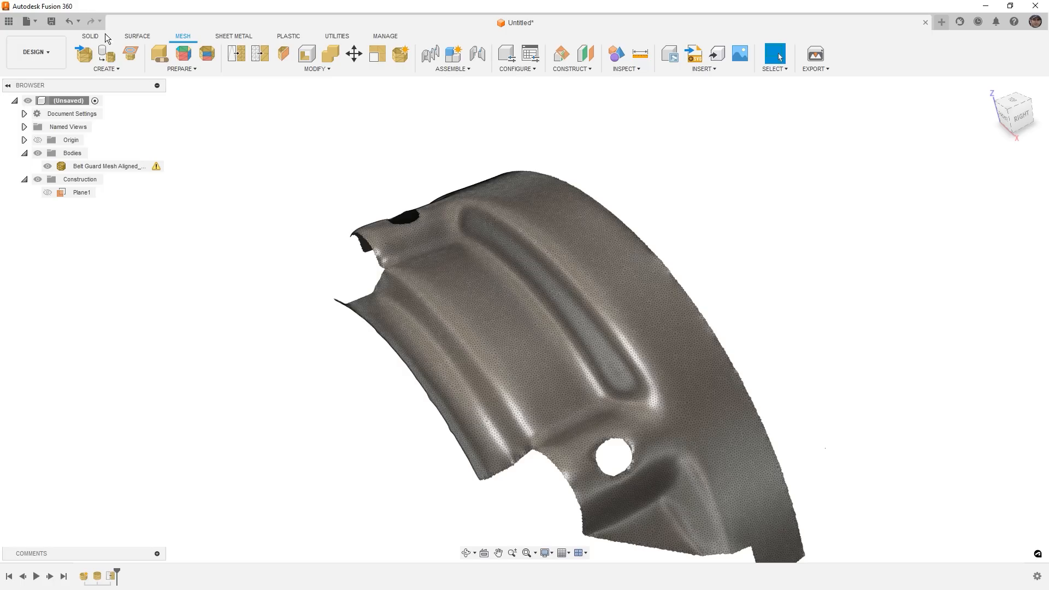
Create a mesh section sketch across the belt guard body with the section plane at 0 mm distance and 0 degree angles.
{"action": "left_click", "coordinate": [129, 54]}
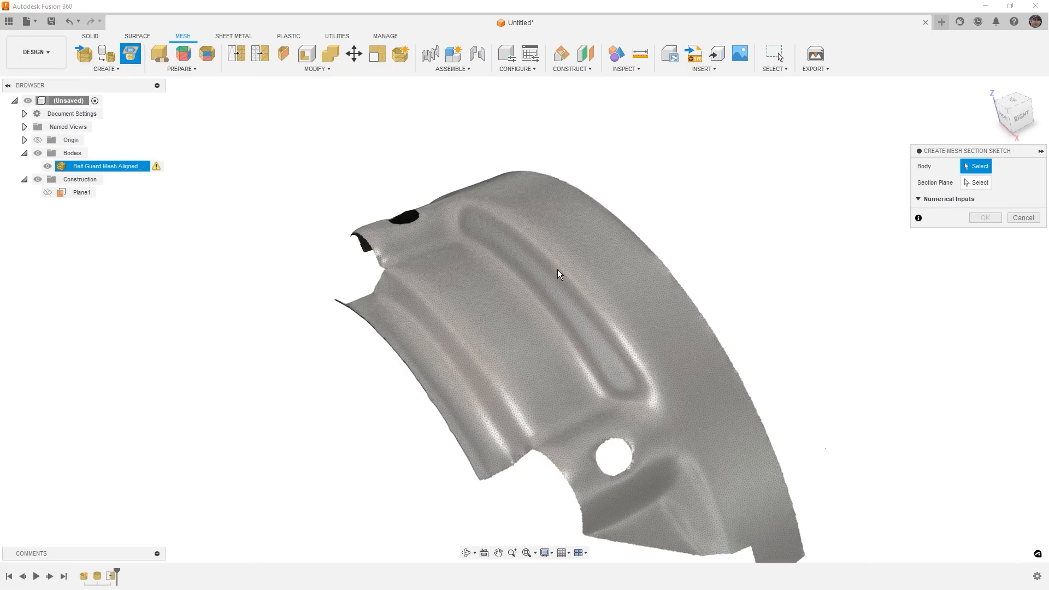
{"action": "left_click", "coordinate": [557, 270]}
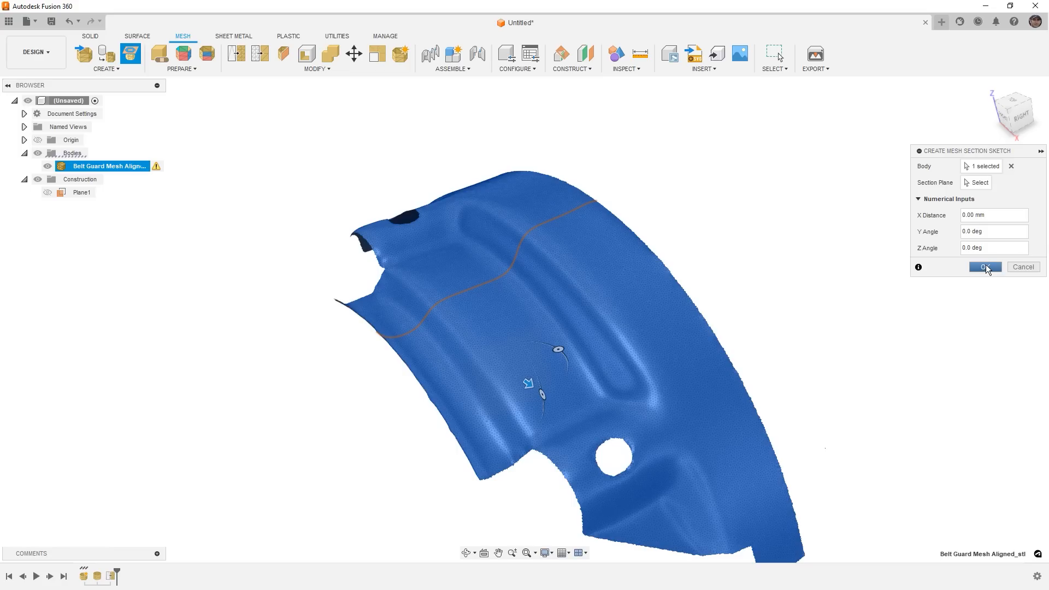
{"action": "left_click", "coordinate": [985, 266]}
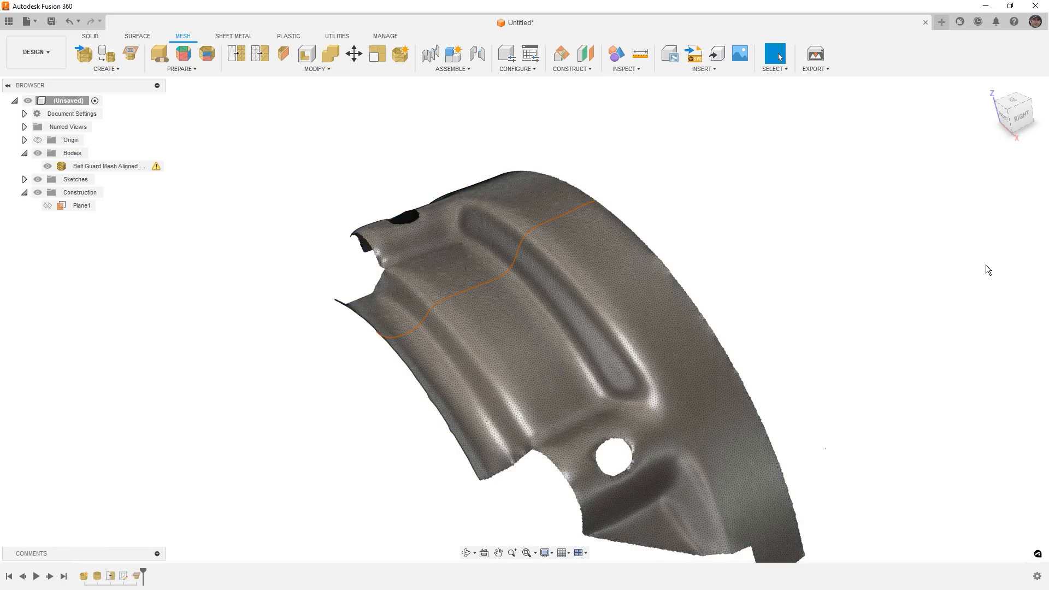
Create a second mesh section sketch on the belt guard body with the section plane moved away from the first section.
{"action": "right_click", "coordinate": [247, 201]}
{"action": "left_click", "coordinate": [244, 173]}
{"action": "left_click", "coordinate": [635, 275]}
{"action": "mouse_move", "coordinate": [635, 275]}
{"action": "middle_mouse_down", "text": "shift"}
{"action": "mouse_move", "coordinate": [553, 309]}
{"action": "mouse_move", "coordinate": [623, 363]}
{"action": "middle_mouse_up", "text": "shift"}
{"action": "left_click_drag", "start_coordinate": [664, 370], "coordinate": [662, 398]}
{"action": "left_click", "coordinate": [985, 267]}
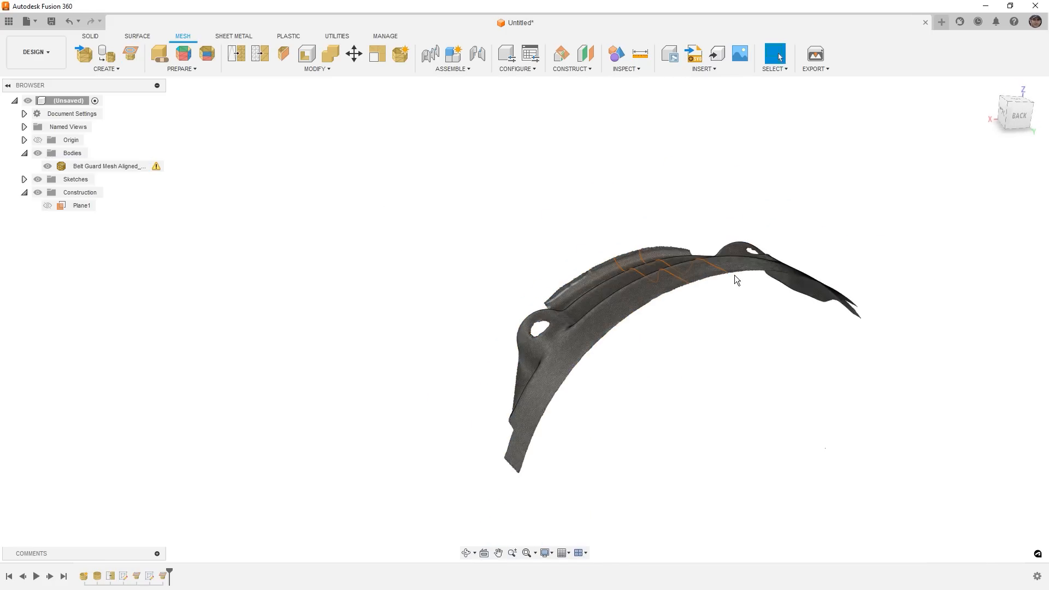
Create a third mesh section sketch on the belt guard body using Plane1 as the section plane, offset slightly inward from the mesh edge.
{"action": "middle_click_drag", "start_coordinate": [726, 307], "coordinate": [723, 306], "text": "shift"}
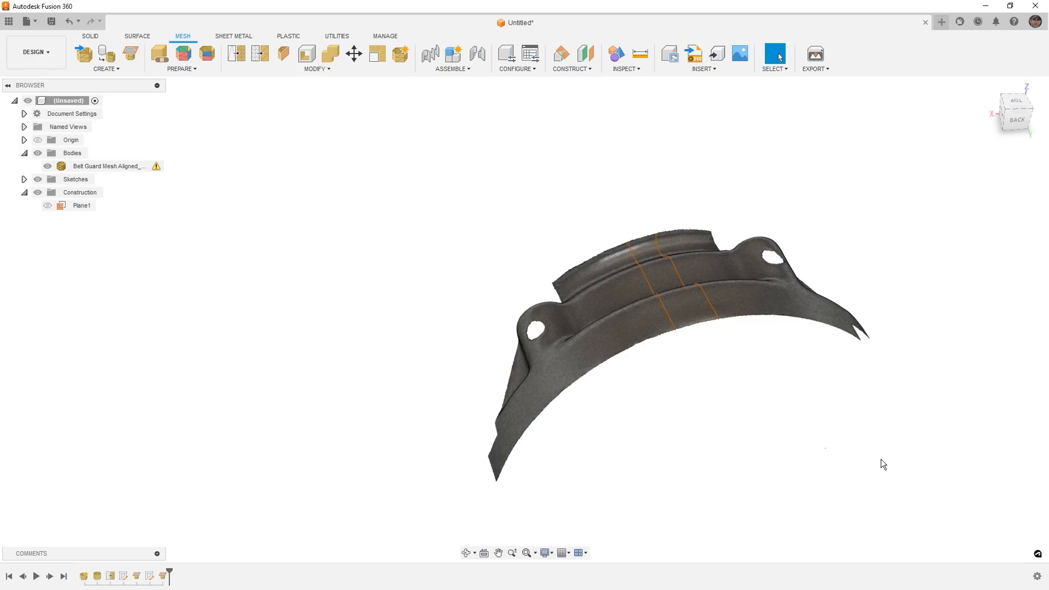
{"action": "left_click", "coordinate": [138, 57]}
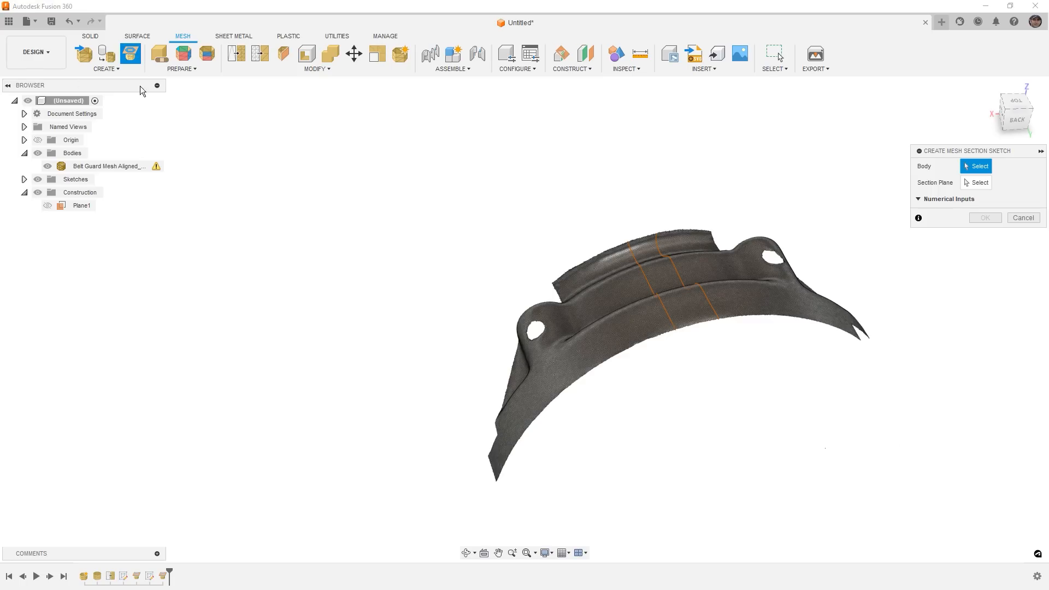
{"action": "left_click", "coordinate": [611, 304]}
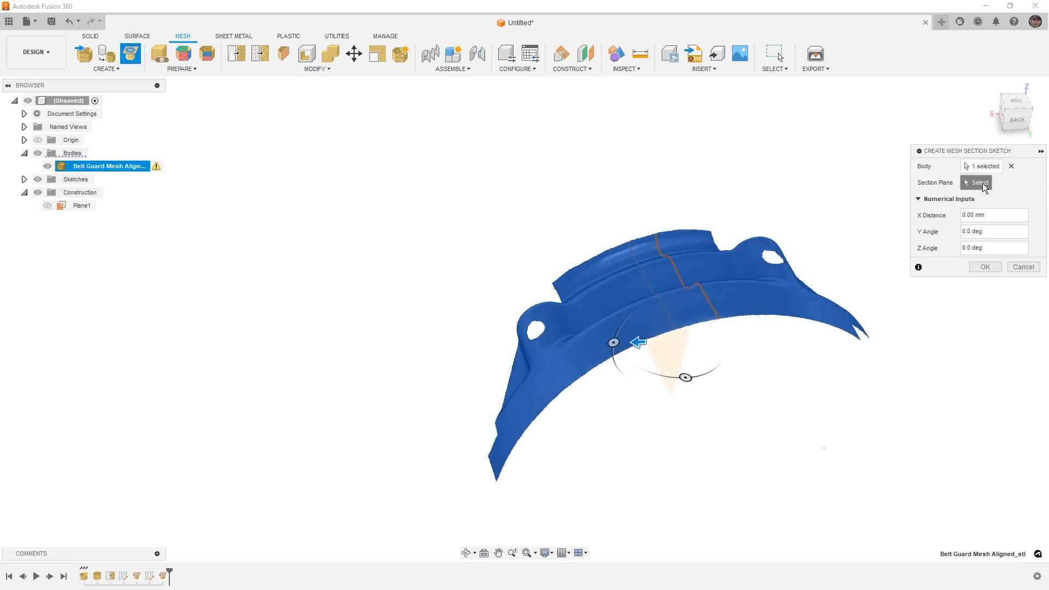
{"action": "left_click", "coordinate": [79, 206]}
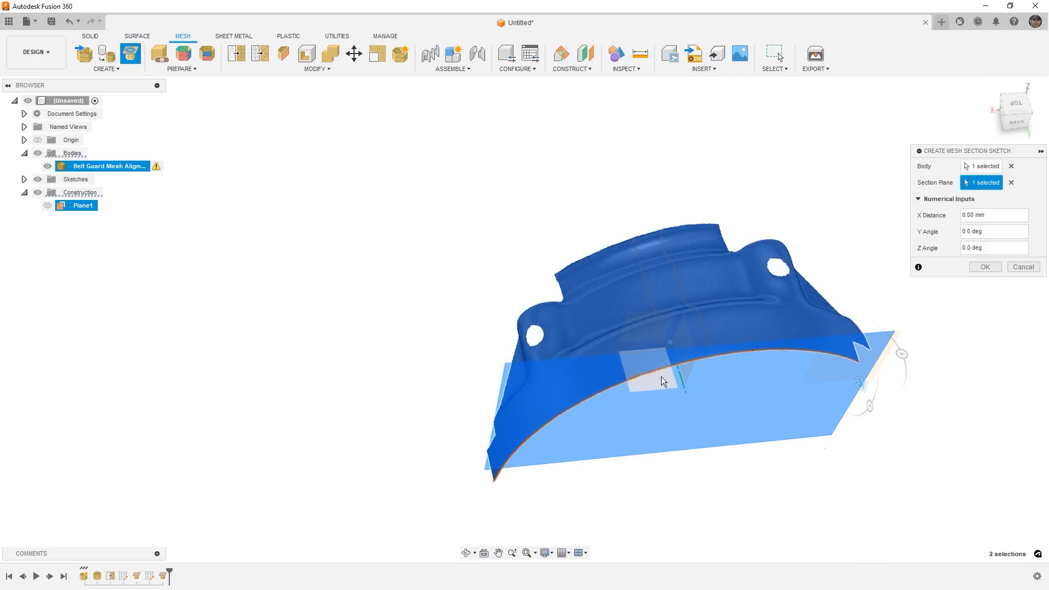
{"action": "left_click_drag", "start_coordinate": [850, 390], "coordinate": [851, 378]}
{"action": "left_click", "coordinate": [985, 267]}
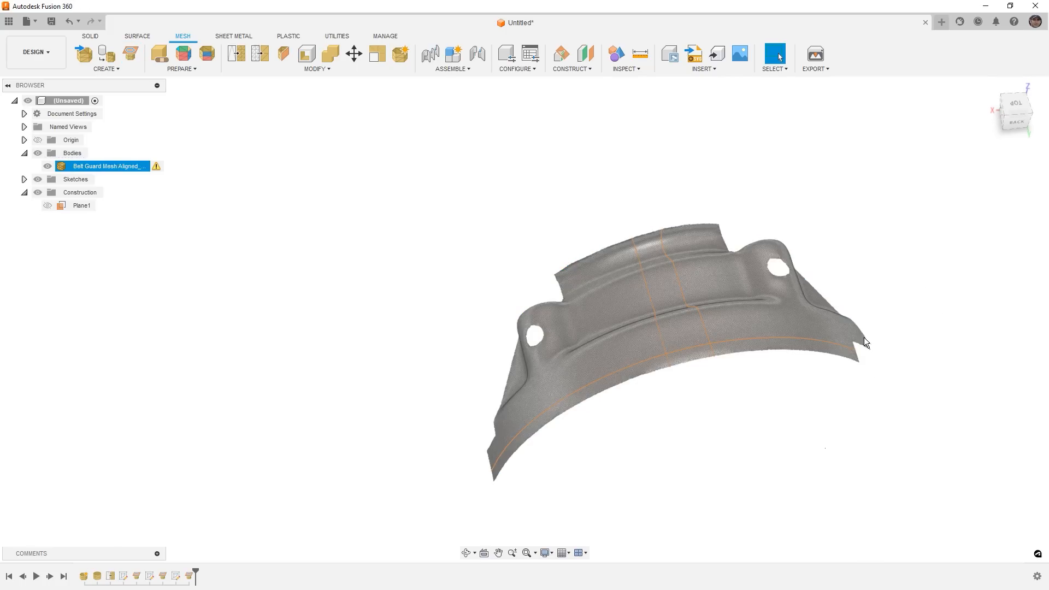
Inspect the new section curve along the belt guard's edge, and open Sketch1 for editing.
{"action": "scroll", "coordinate": [839, 364], "scroll_direction": "up", "scroll_amount": 5}
{"action": "scroll", "coordinate": [838, 359], "scroll_direction": "up", "scroll_amount": 5}
{"action": "middle_click_drag", "start_coordinate": [811, 343], "coordinate": [761, 359], "text": "shift"}
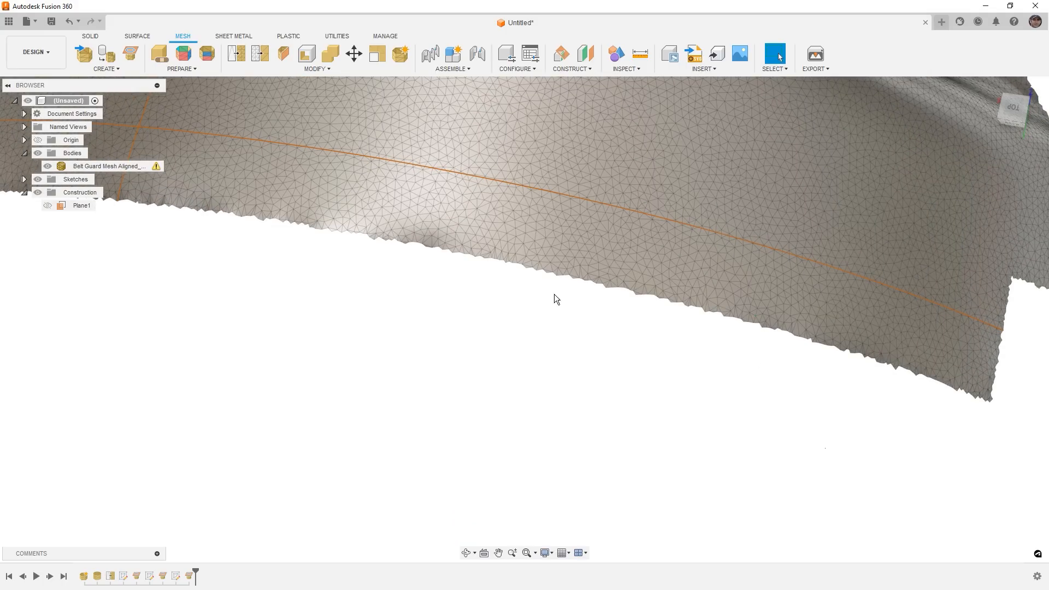
{"action": "middle_click_drag", "start_coordinate": [431, 245], "coordinate": [491, 251], "text": "shift"}
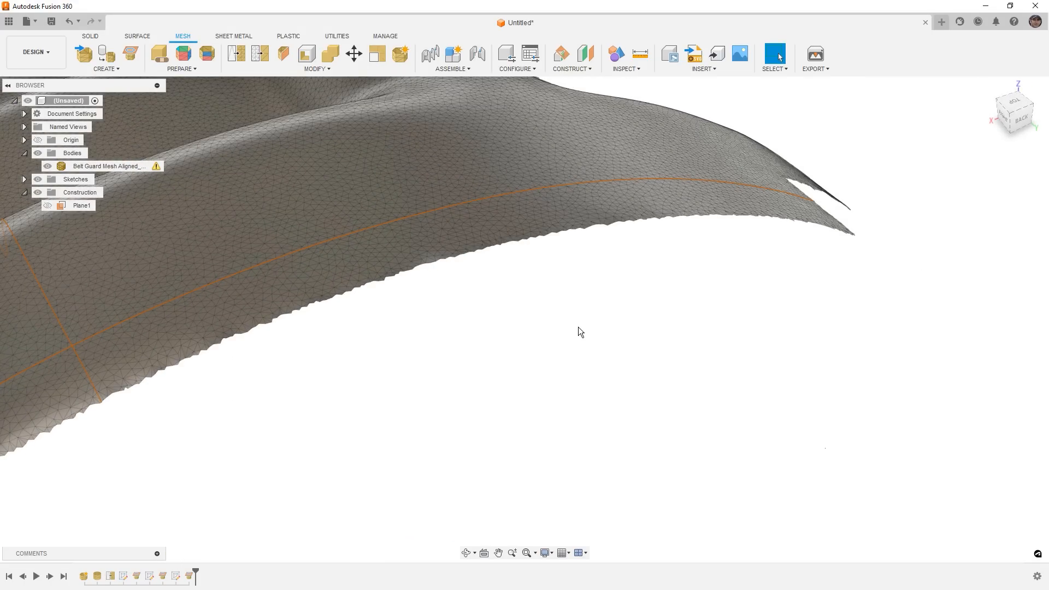
{"action": "scroll", "coordinate": [737, 330], "scroll_direction": "down", "scroll_amount": 4}
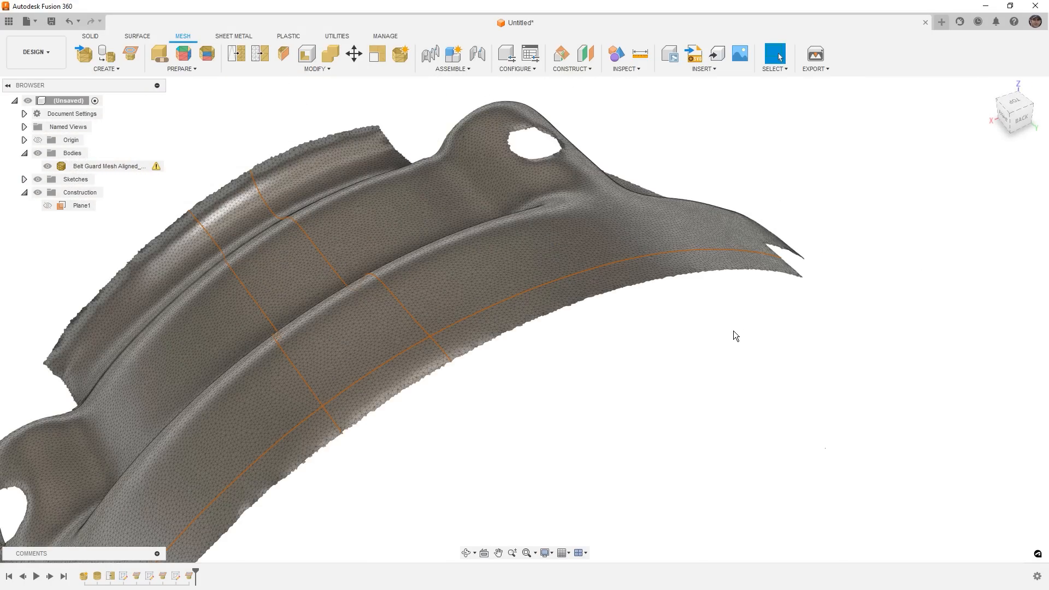
{"action": "scroll", "coordinate": [734, 331], "scroll_direction": "down", "scroll_amount": 4}
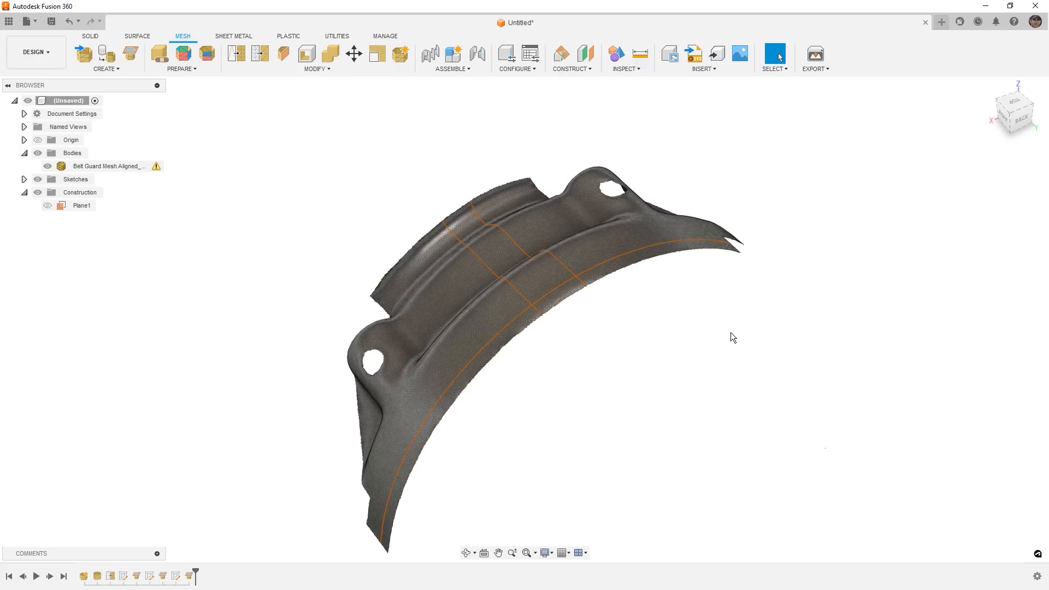
{"action": "left_click", "coordinate": [25, 179]}
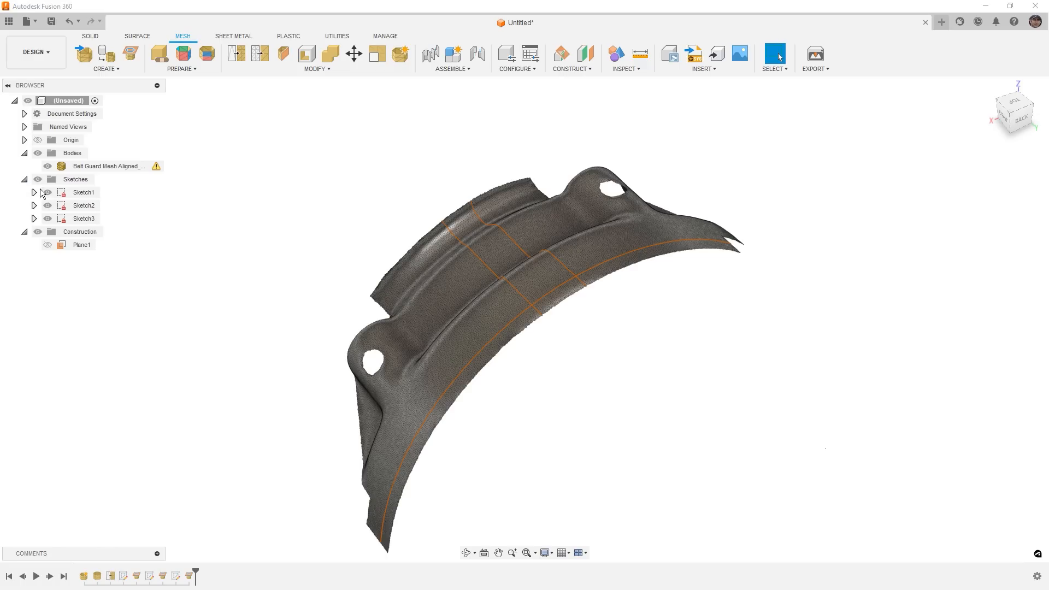
{"action": "left_click", "coordinate": [34, 192]}
{"action": "left_click", "coordinate": [62, 208]}
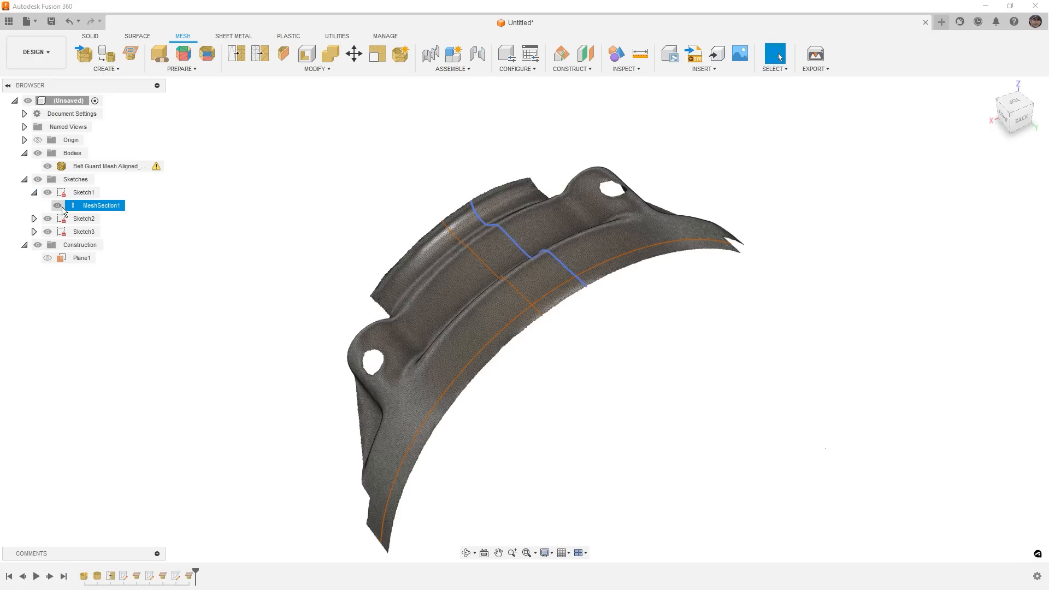
{"action": "right_click", "coordinate": [63, 190]}
{"action": "left_click", "coordinate": [93, 225]}
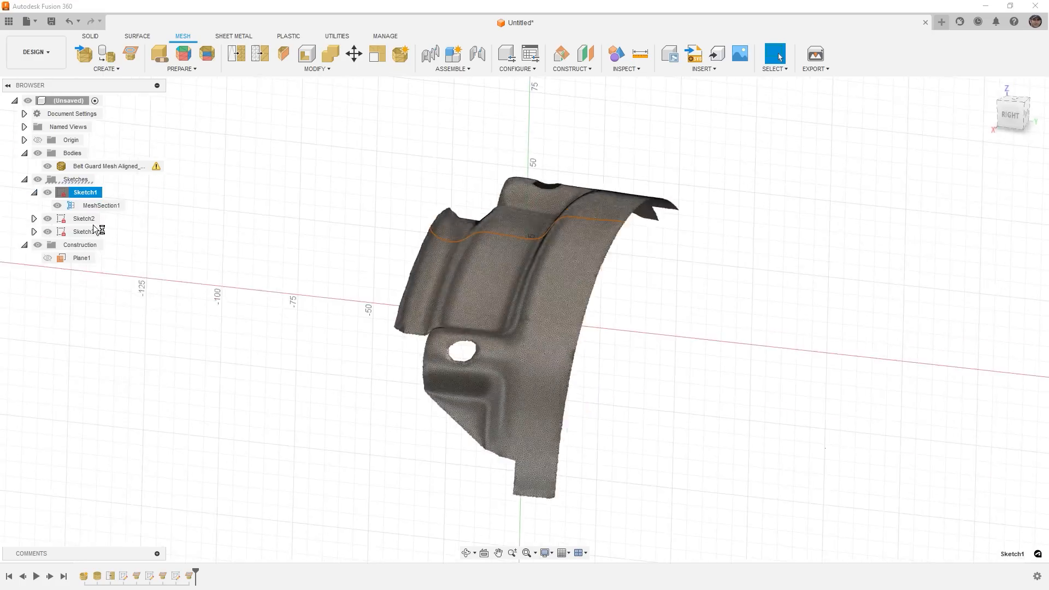
Fit line curves to Sketch1's mesh section over the flat, sloped and upper regions, with Match Tangent enabled.
{"action": "left_click", "coordinate": [130, 70]}
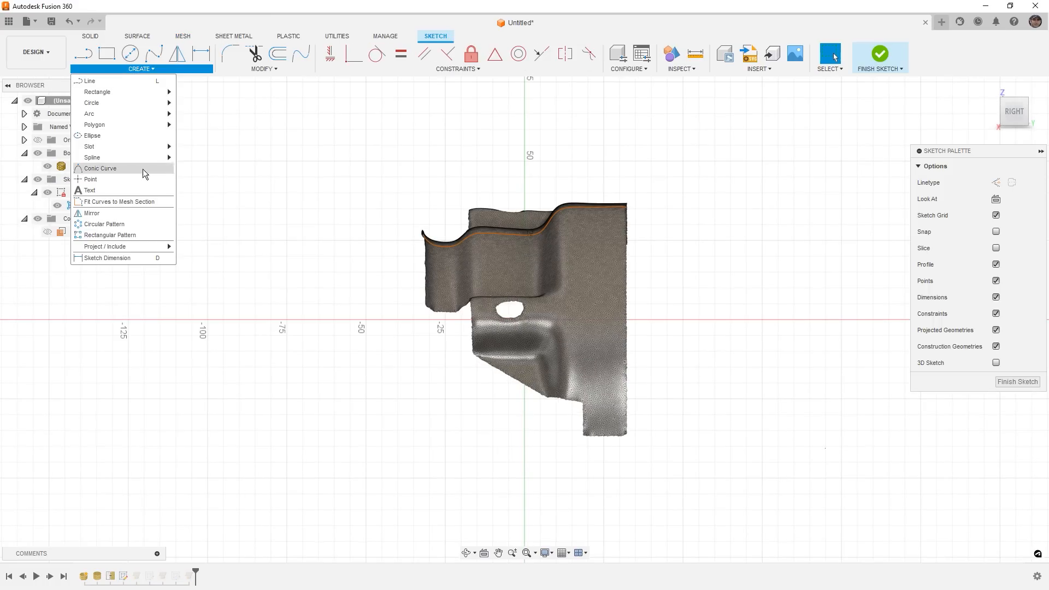
{"action": "left_click", "coordinate": [143, 202]}
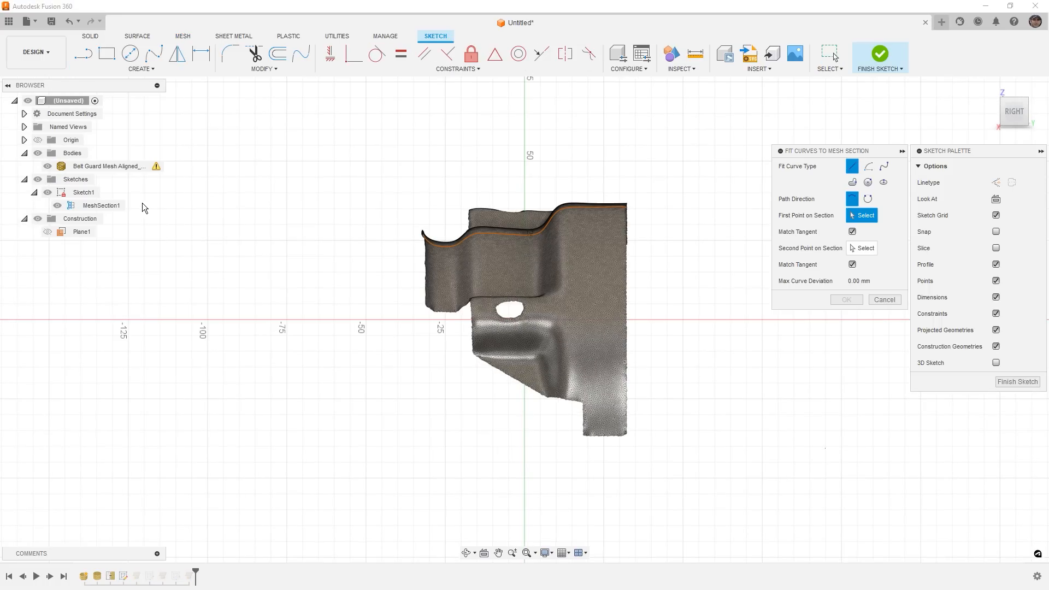
{"action": "middle_click_drag", "start_coordinate": [456, 185], "coordinate": [473, 210], "text": "shift"}
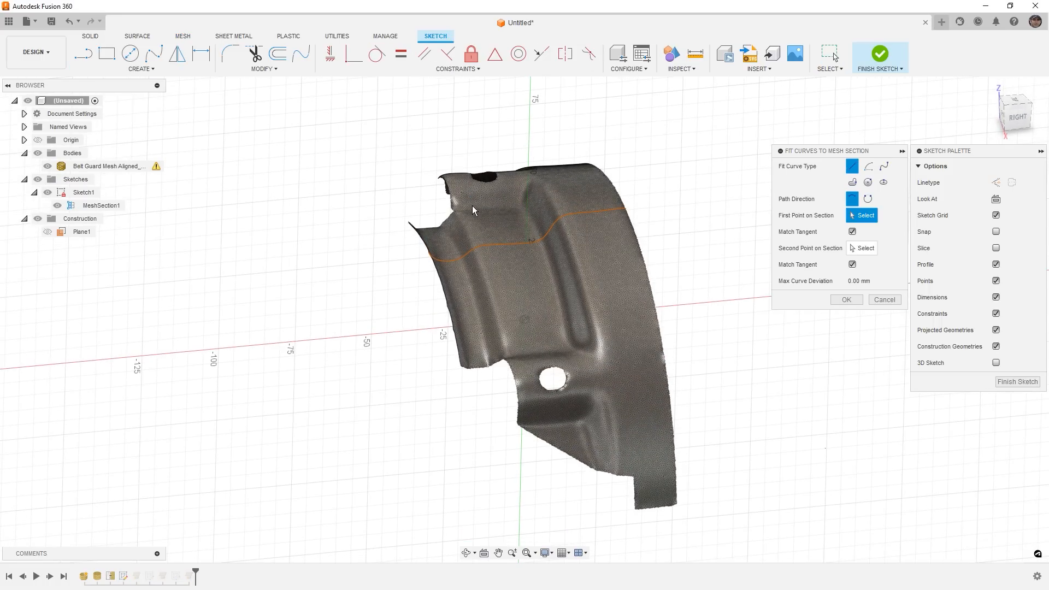
{"action": "scroll", "coordinate": [585, 211], "scroll_direction": "up", "scroll_amount": 5}
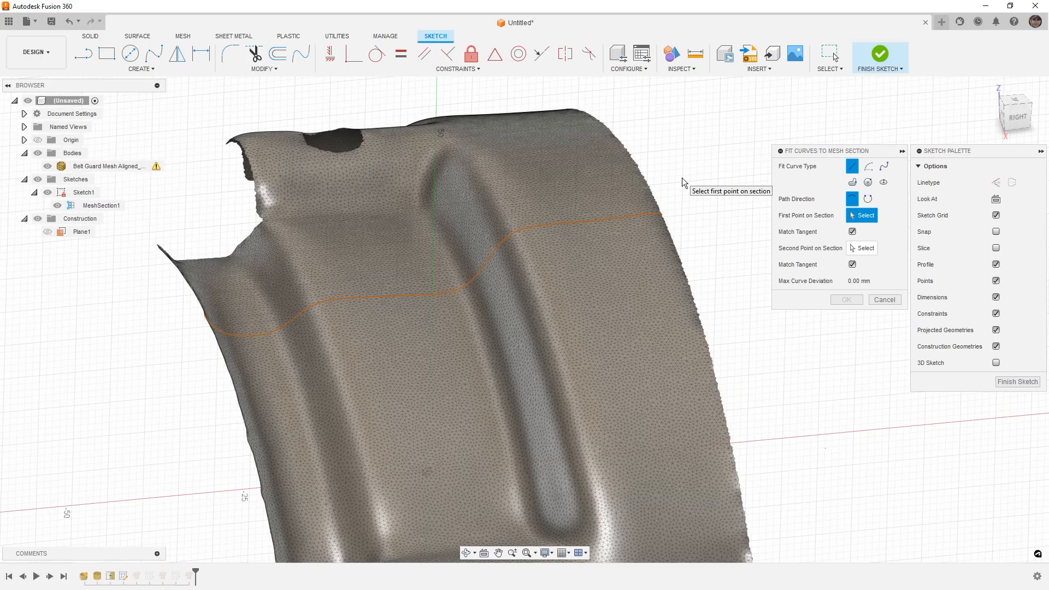
{"action": "left_click", "coordinate": [649, 217]}
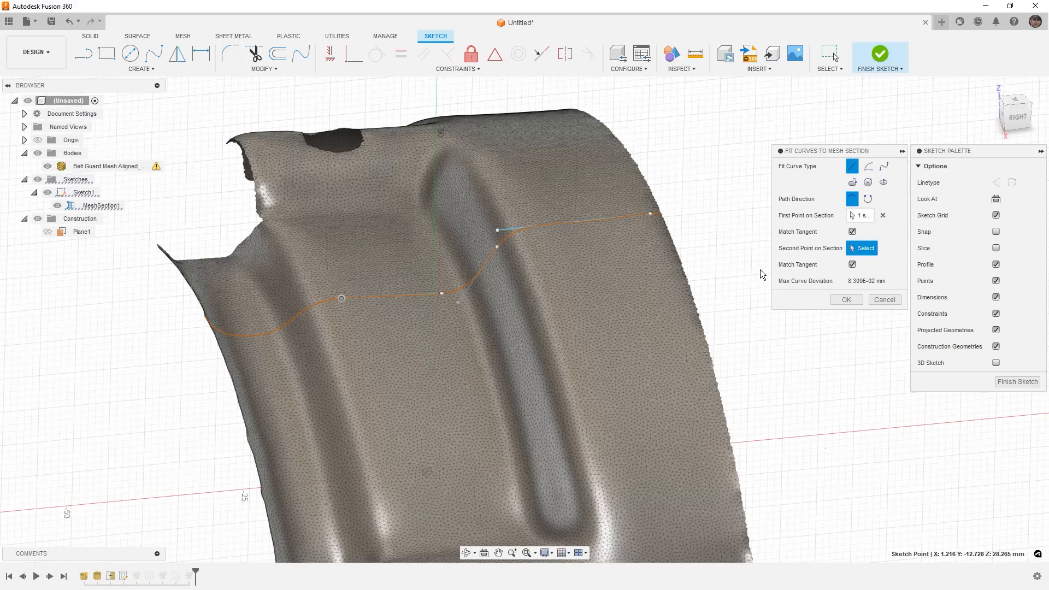
{"action": "left_click", "coordinate": [847, 299]}
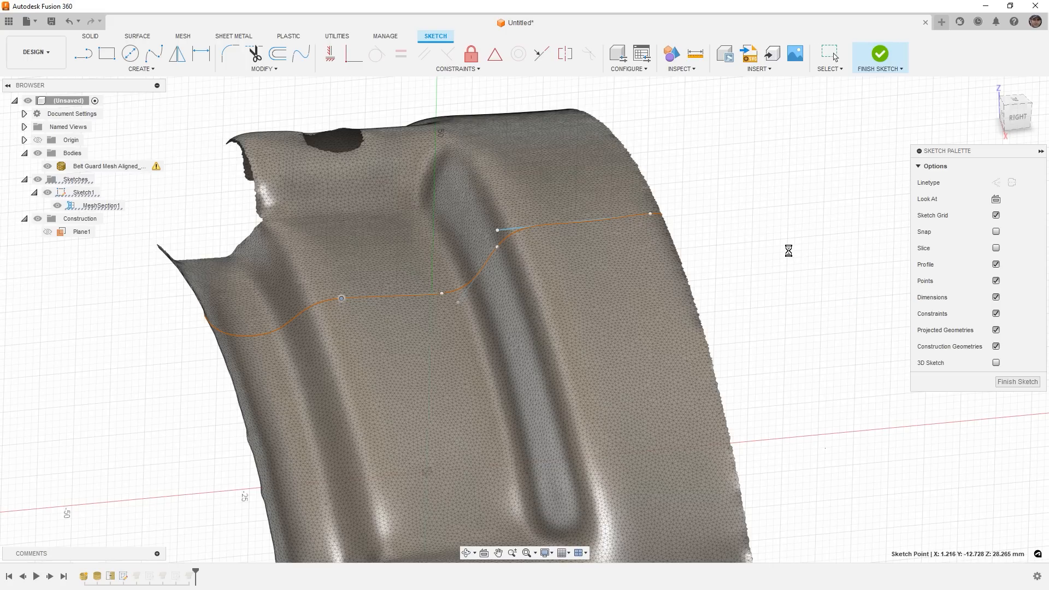
Apply Fix constraints to the fitted upper, sloped and flat lines in Sketch1.
{"action": "left_click", "coordinate": [480, 237]}
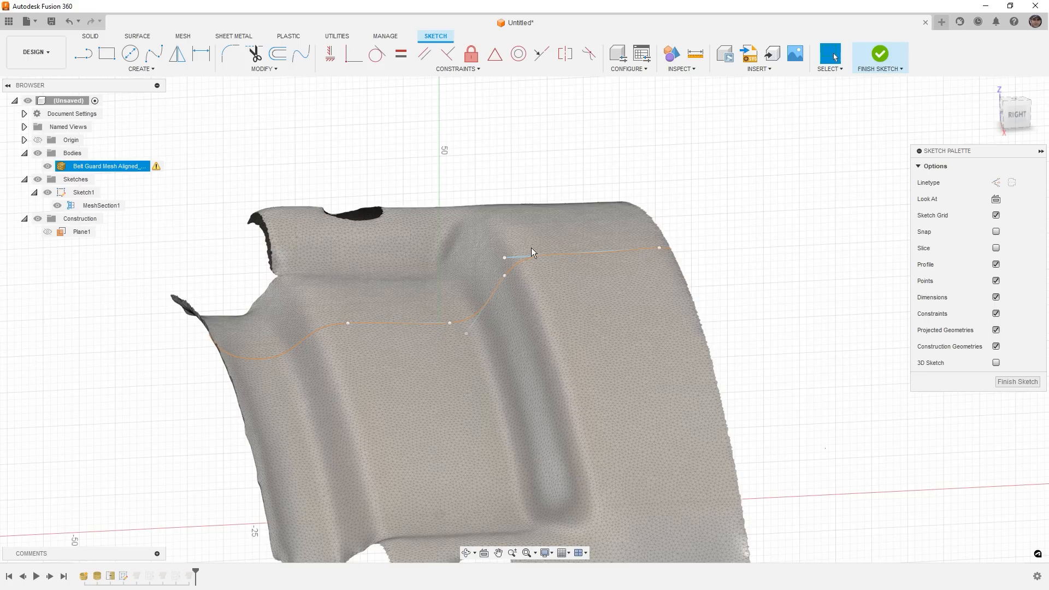
{"action": "scroll", "coordinate": [530, 261], "scroll_direction": "up", "scroll_amount": 3}
{"action": "key", "text": "Escape"}
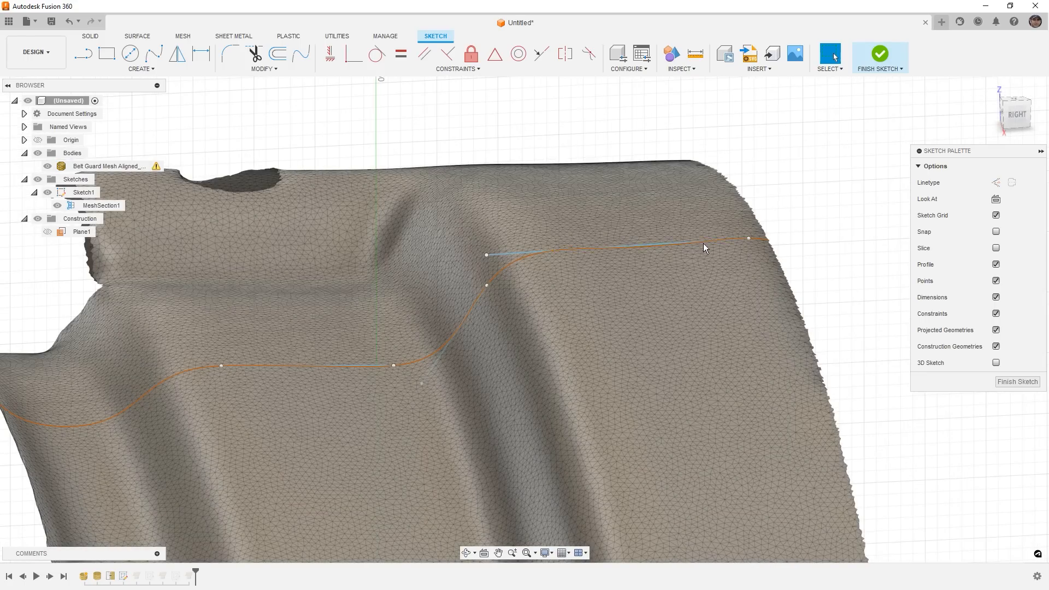
{"action": "left_click", "coordinate": [595, 244]}
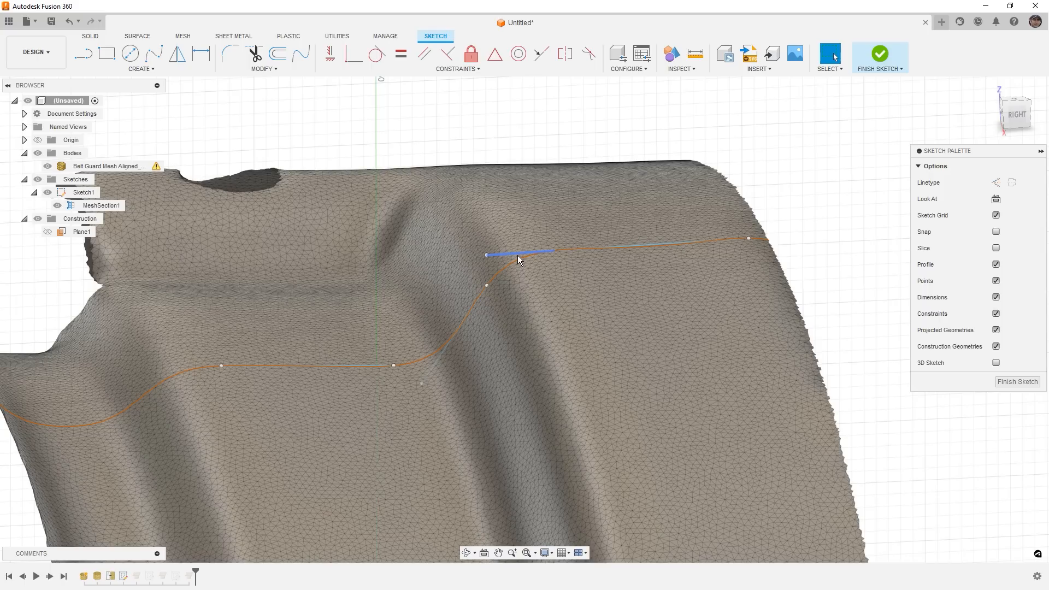
{"action": "left_click", "coordinate": [516, 254]}
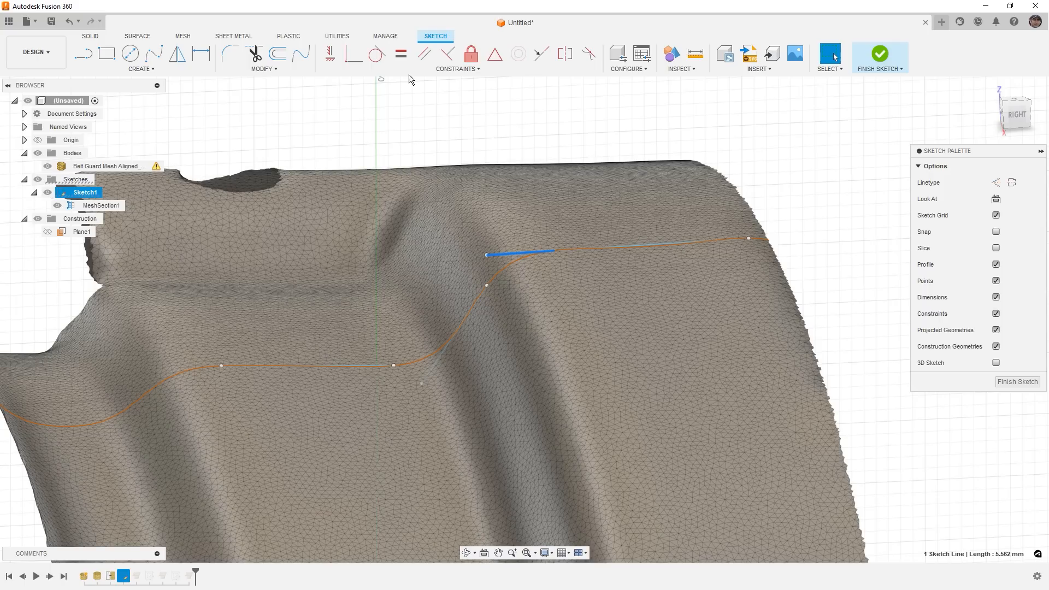
{"action": "left_click", "coordinate": [471, 53]}
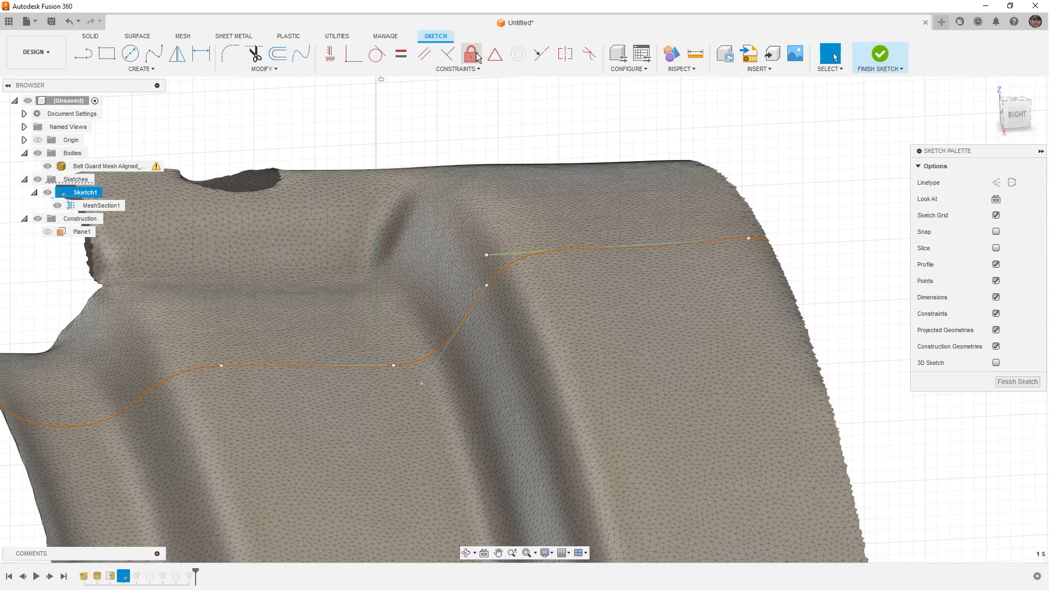
{"action": "left_click", "coordinate": [471, 312]}
{"action": "left_click", "coordinate": [358, 366]}
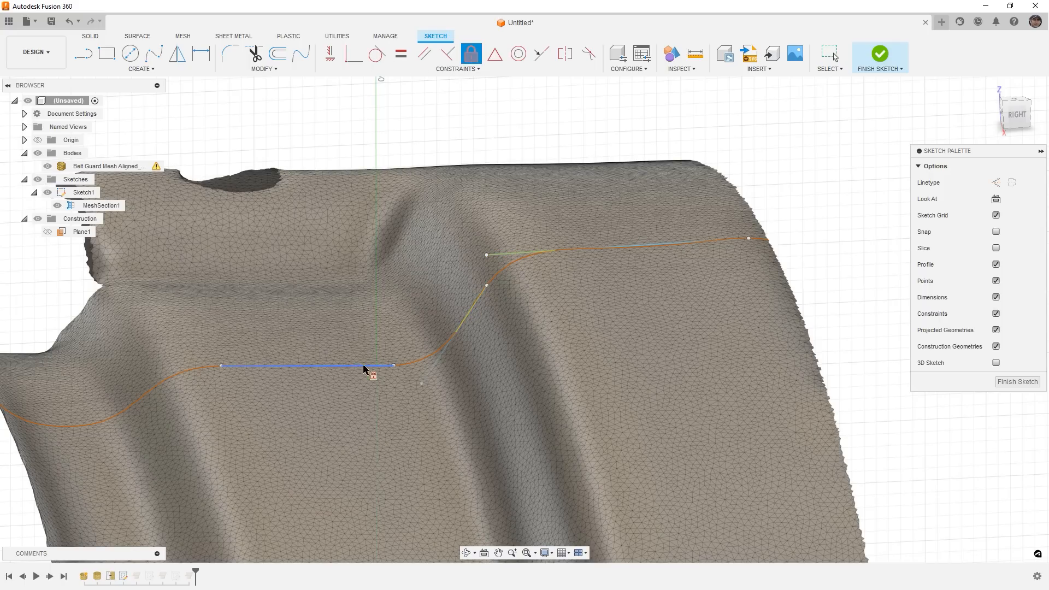
Delete the curve between the flat and sloped lines, and extend the ends of these lines past their intersections.
{"action": "key", "text": "Escape"}
{"action": "left_click", "coordinate": [446, 351]}
{"action": "key", "text": "Delete"}
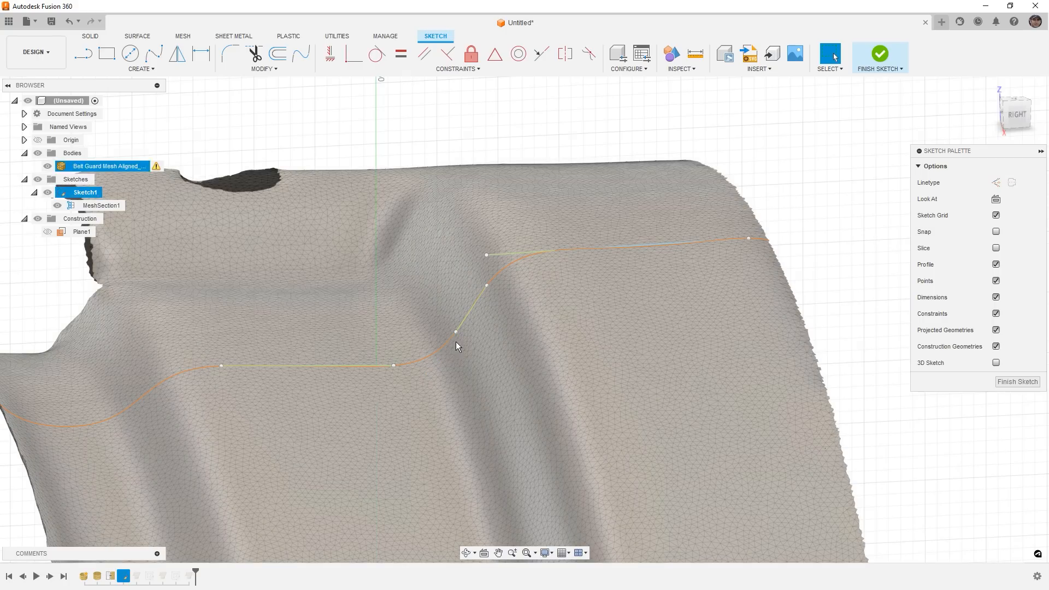
{"action": "left_click_drag", "start_coordinate": [457, 332], "coordinate": [411, 400]}
{"action": "left_click_drag", "start_coordinate": [394, 365], "coordinate": [461, 365]}
{"action": "left_click_drag", "start_coordinate": [486, 285], "coordinate": [516, 240]}
Trim the overhanging line ends so that the flat, sloped and upper lines meet at sharp corners.
{"action": "left_click", "coordinate": [264, 68]}
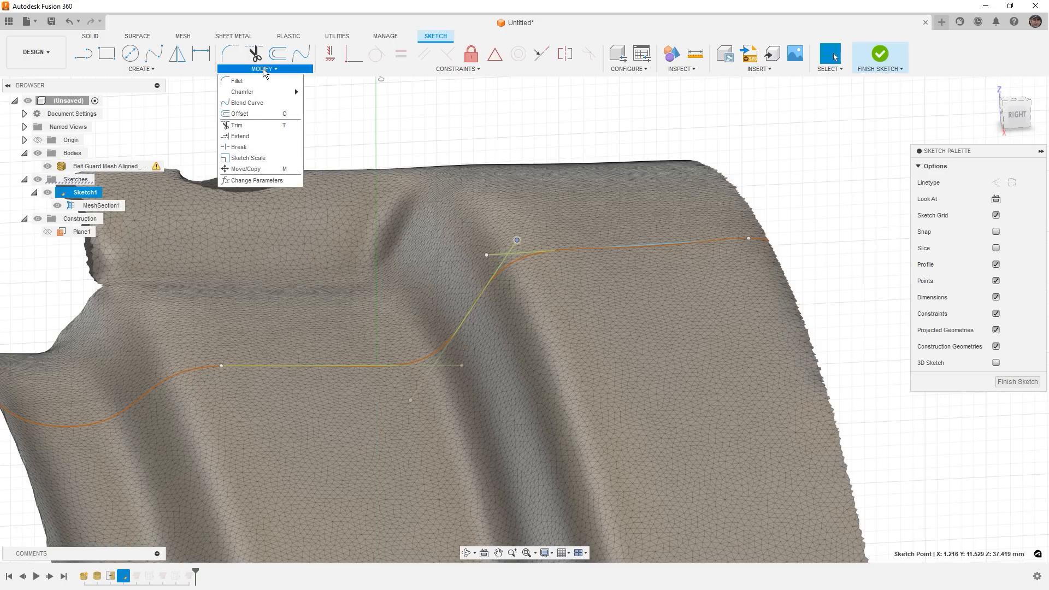
{"action": "left_click", "coordinate": [256, 106]}
{"action": "left_click", "coordinate": [513, 246]}
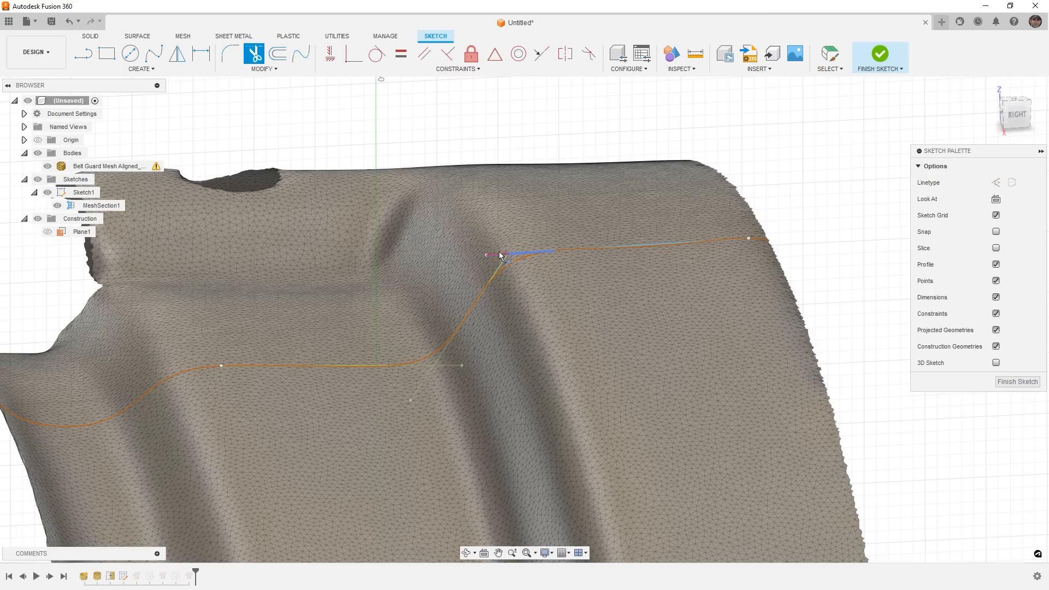
{"action": "left_click", "coordinate": [499, 254]}
{"action": "left_click", "coordinate": [415, 405]}
{"action": "left_click", "coordinate": [446, 366]}
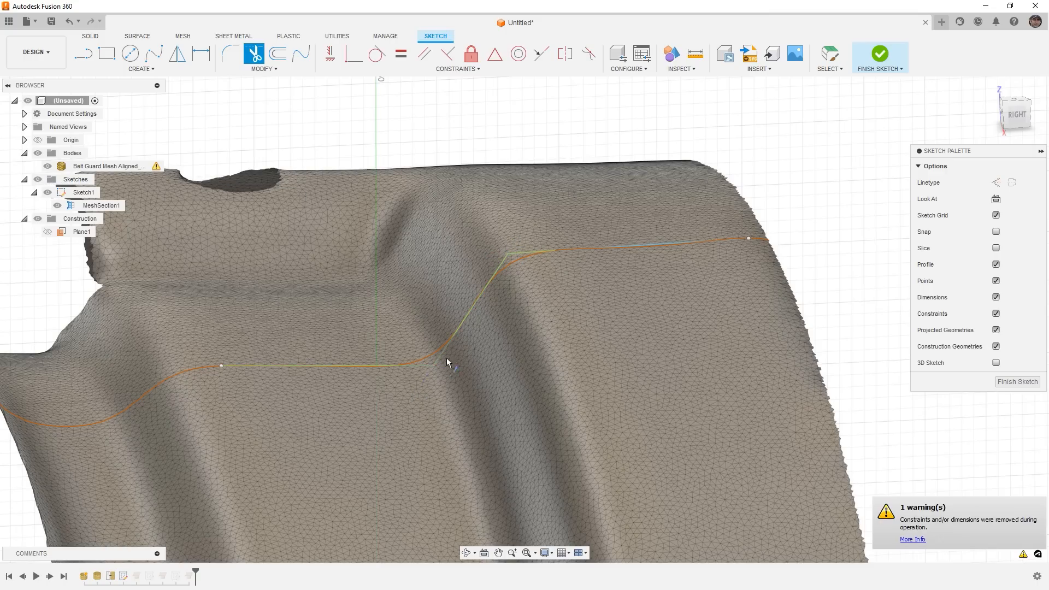
Finish and hide Sketch1, and open Sketch2 for editing.
{"action": "scroll", "coordinate": [578, 151], "scroll_direction": "down", "scroll_amount": 3}
{"action": "left_click", "coordinate": [879, 53]}
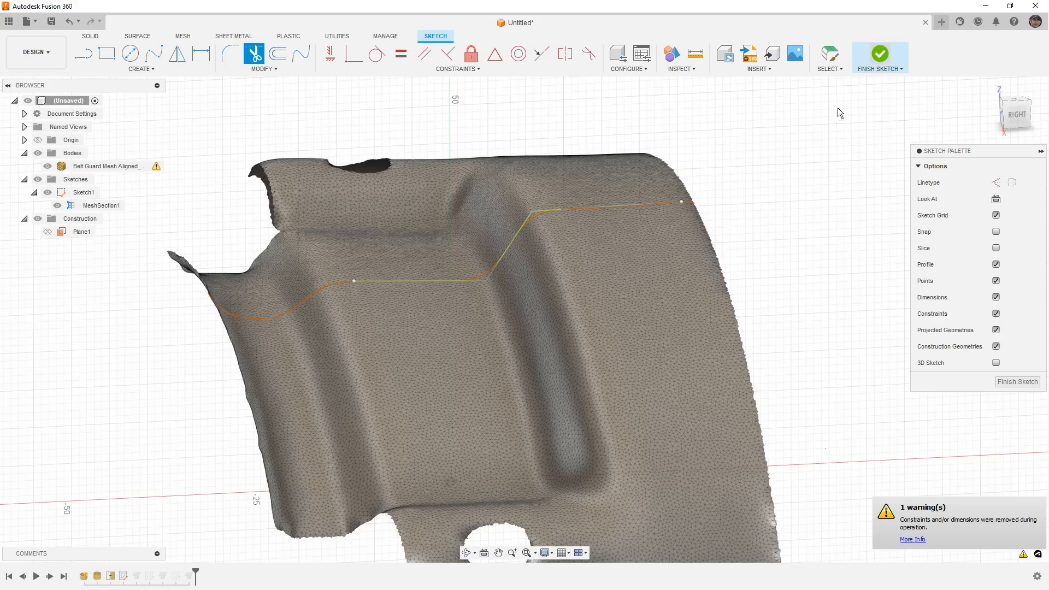
{"action": "left_click", "coordinate": [48, 193]}
{"action": "right_click", "coordinate": [65, 208]}
{"action": "left_click", "coordinate": [94, 241]}
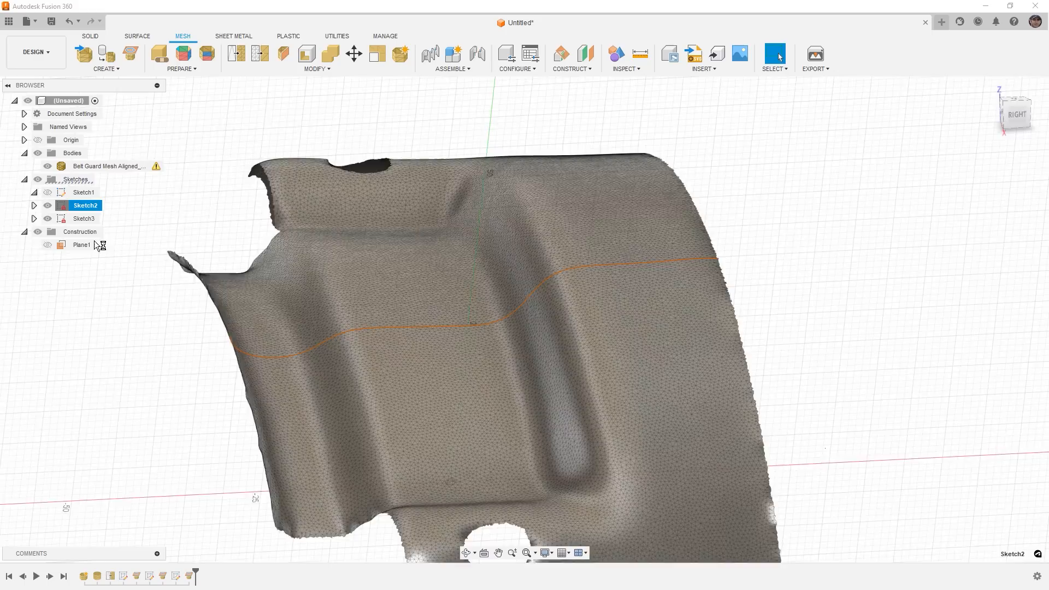
Fit spline curves to Sketch2's mesh section from near the belt guard's edge across the raised step, with a 0.10 mm fit tolerance and Match Tangent.
{"action": "left_click", "coordinate": [140, 69]}
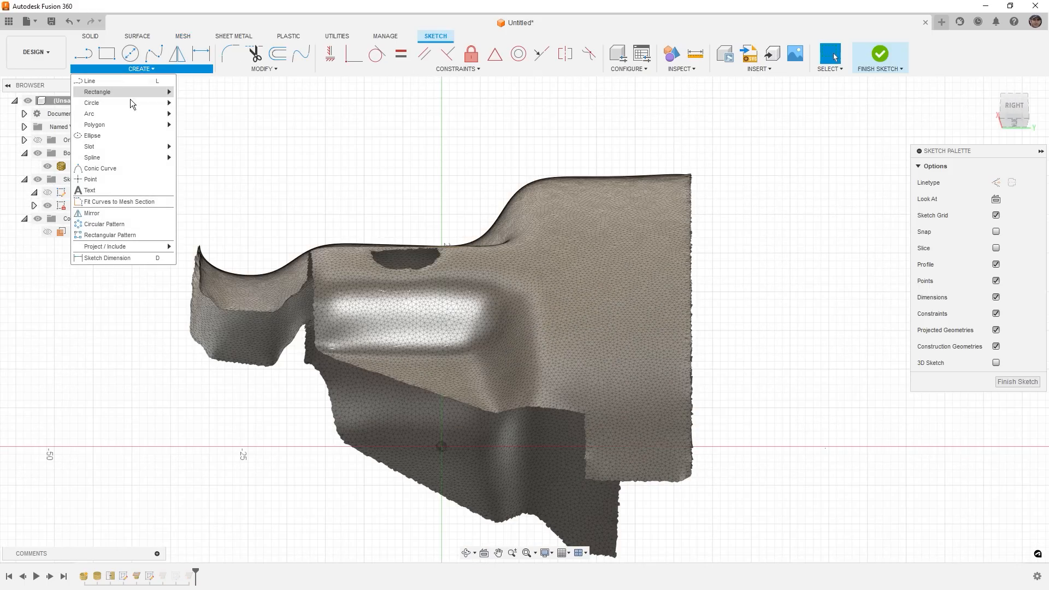
{"action": "left_click", "coordinate": [131, 202]}
{"action": "middle_click_drag", "start_coordinate": [413, 177], "coordinate": [615, 185], "text": "shift"}
{"action": "left_click", "coordinate": [884, 166]}
{"action": "middle_click_drag", "start_coordinate": [599, 136], "coordinate": [629, 213]}
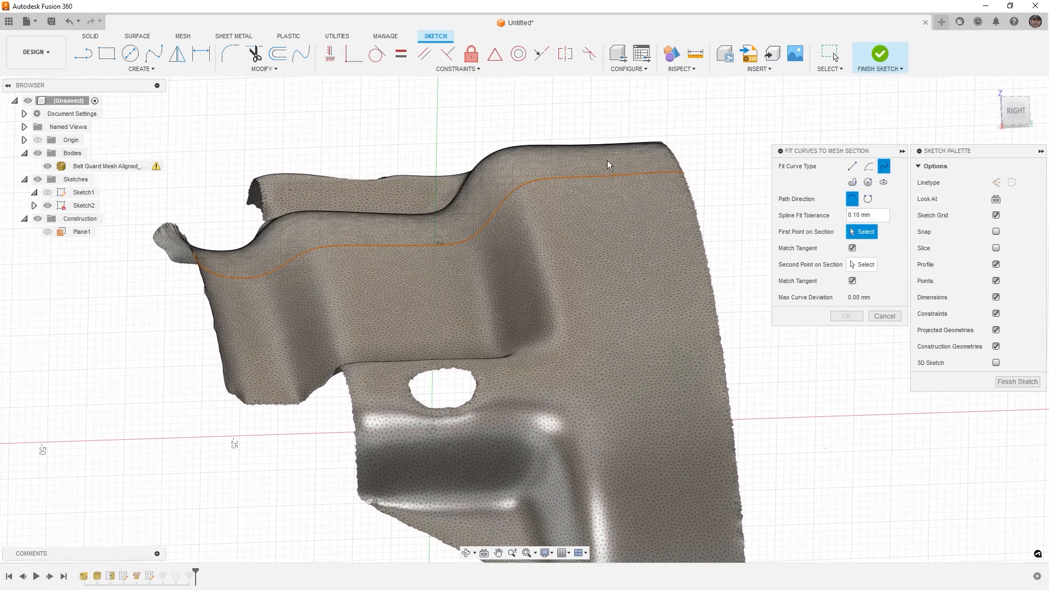
{"action": "scroll", "coordinate": [611, 176], "scroll_direction": "up", "scroll_amount": 3}
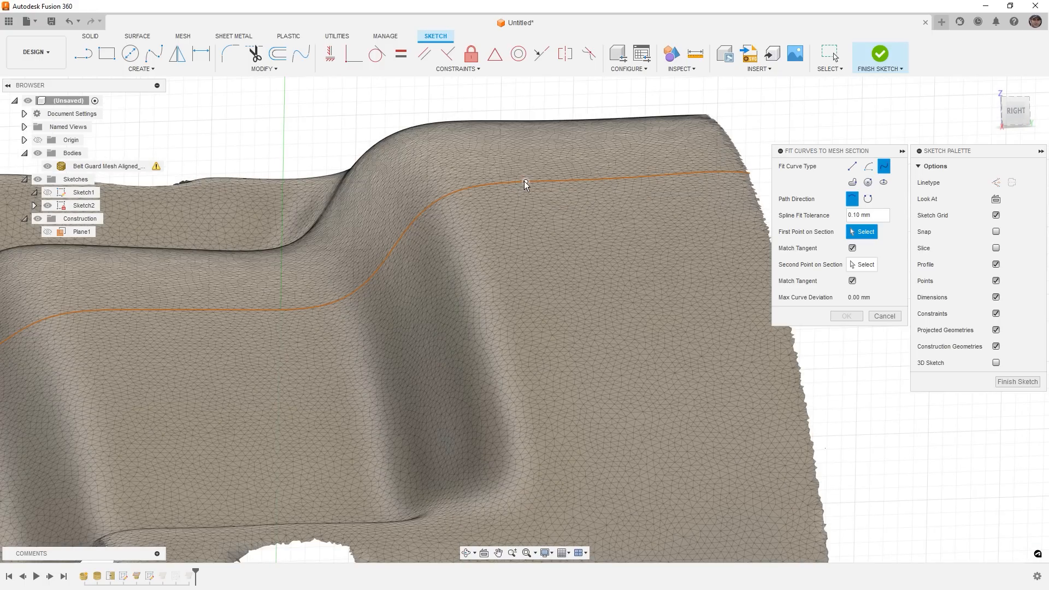
{"action": "left_click", "coordinate": [713, 175]}
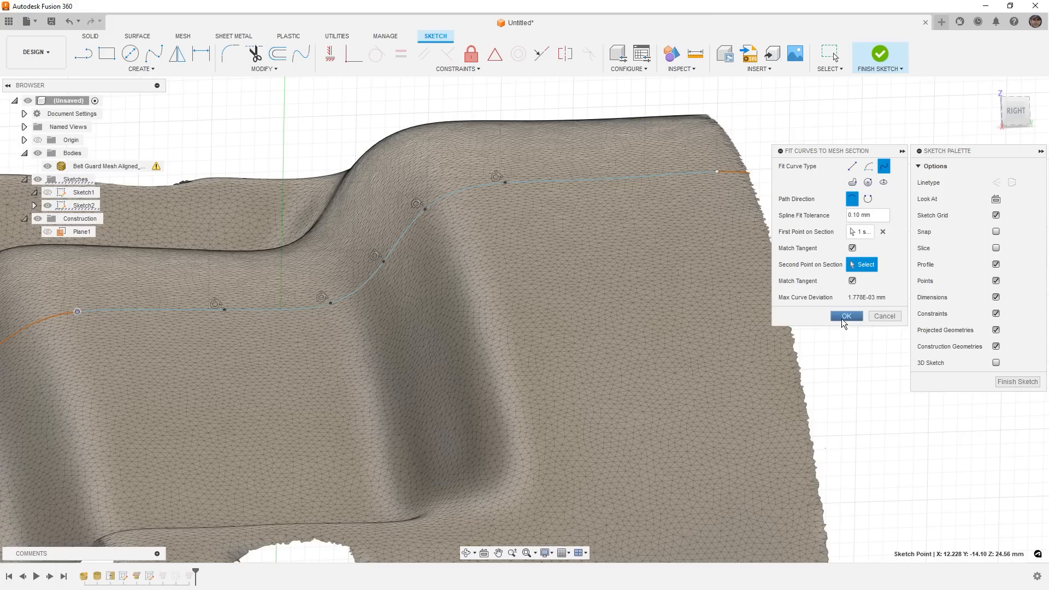
{"action": "left_click", "coordinate": [846, 316]}
Display the curvature comb on the fitted spline nearest the belt guard's edge.
{"action": "left_click", "coordinate": [529, 182]}
{"action": "left_click", "coordinate": [995, 182]}
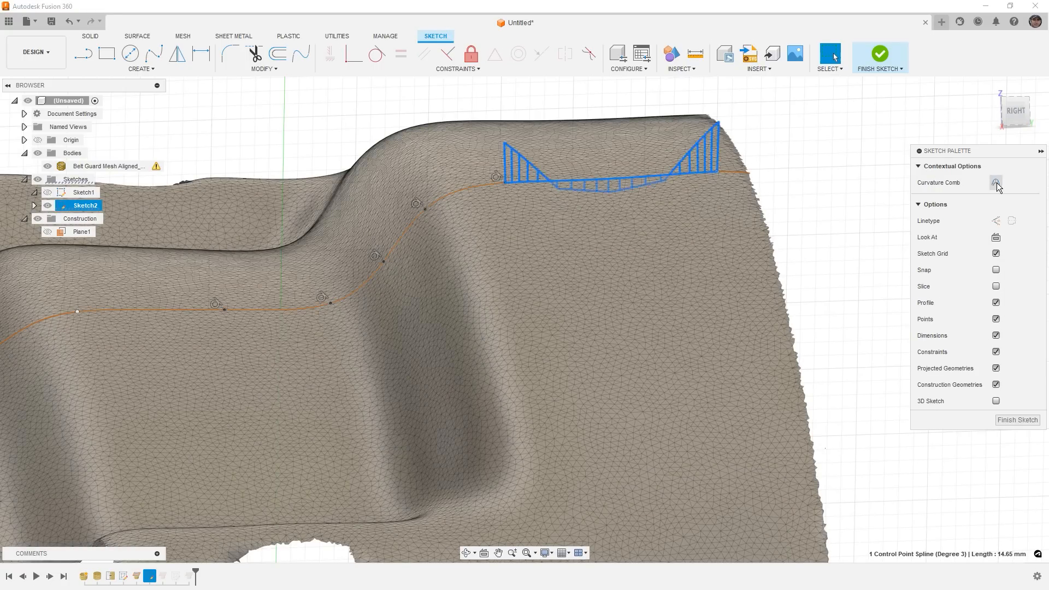
Examine the curvature comb along the fitted spline, cancel the curvature display and deselect the spline.
{"action": "scroll", "coordinate": [709, 284], "scroll_direction": "down", "scroll_amount": 8}
{"action": "middle_click_drag", "start_coordinate": [708, 284], "coordinate": [651, 273], "text": "shift"}
{"action": "scroll", "coordinate": [602, 252], "scroll_direction": "up", "scroll_amount": 2}
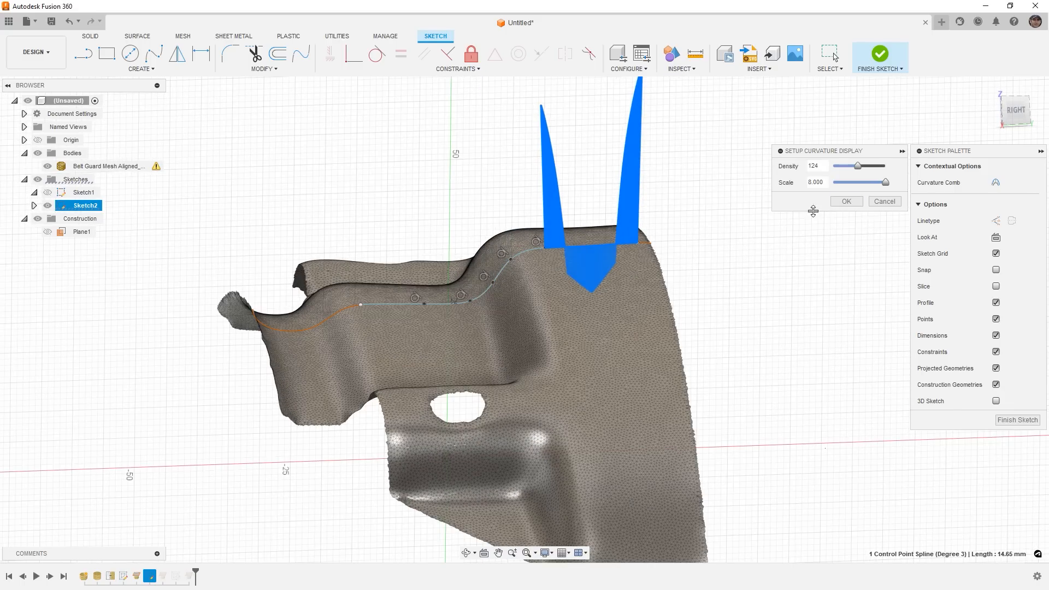
{"action": "left_click", "coordinate": [884, 201]}
{"action": "scroll", "coordinate": [575, 249], "scroll_direction": "up", "scroll_amount": 1}
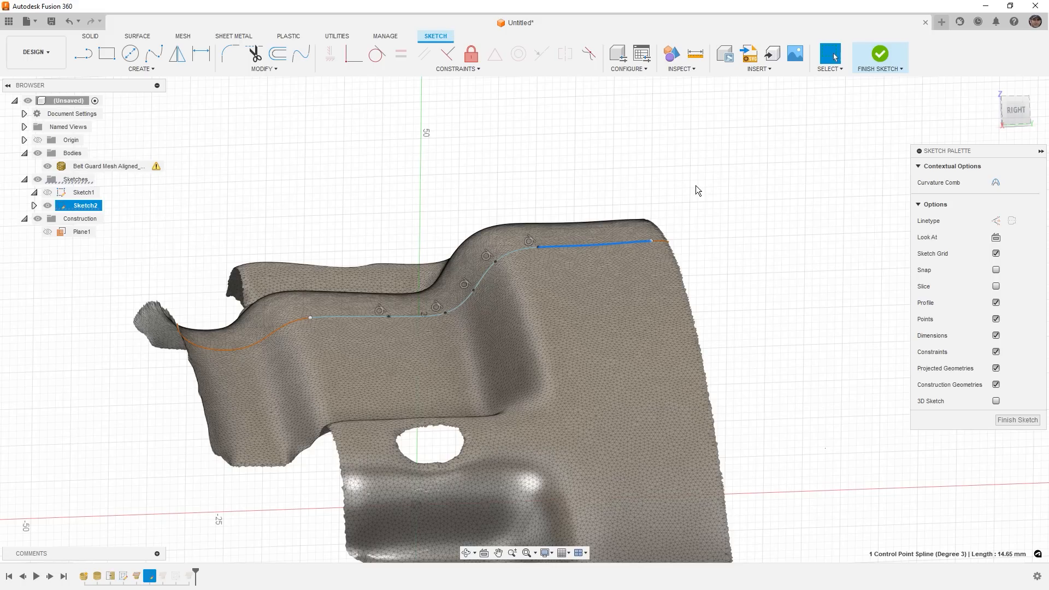
{"action": "left_click", "coordinate": [333, 197]}
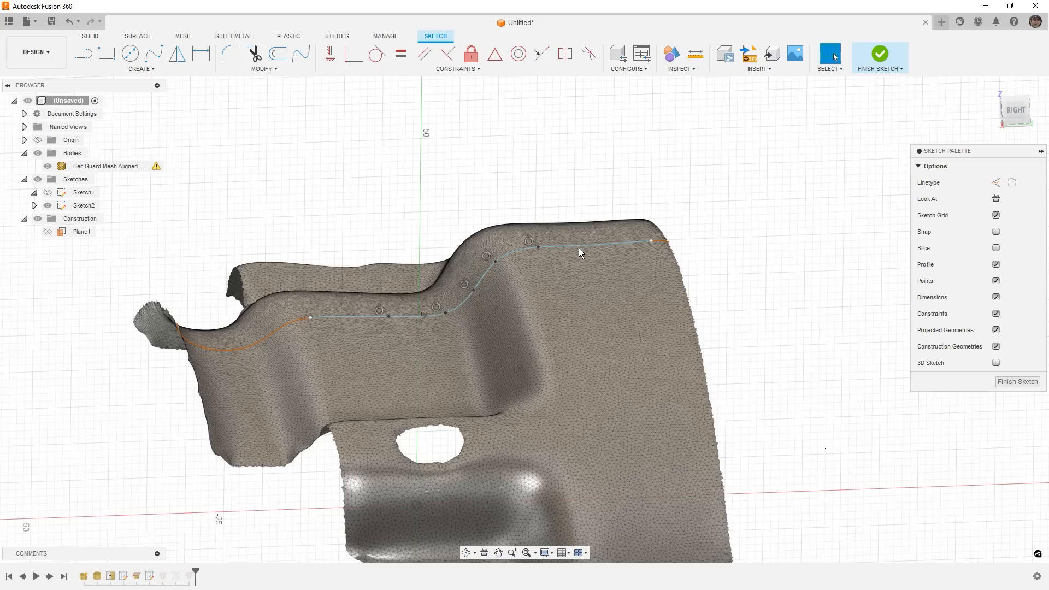
Finish editing Sketch2, and hide both Sketch2 and Sketch3.
{"action": "left_click", "coordinate": [881, 56]}
{"action": "scroll", "coordinate": [484, 132], "scroll_direction": "down", "scroll_amount": 5}
{"action": "middle_click_drag", "start_coordinate": [655, 215], "coordinate": [627, 268], "text": "shift"}
{"action": "left_click", "coordinate": [47, 206]}
{"action": "left_click", "coordinate": [48, 219]}
Create a form and draw a four-sided Face with Object Snap on the mesh, at one end of the raised band between the grooves.
{"action": "left_click", "coordinate": [140, 38]}
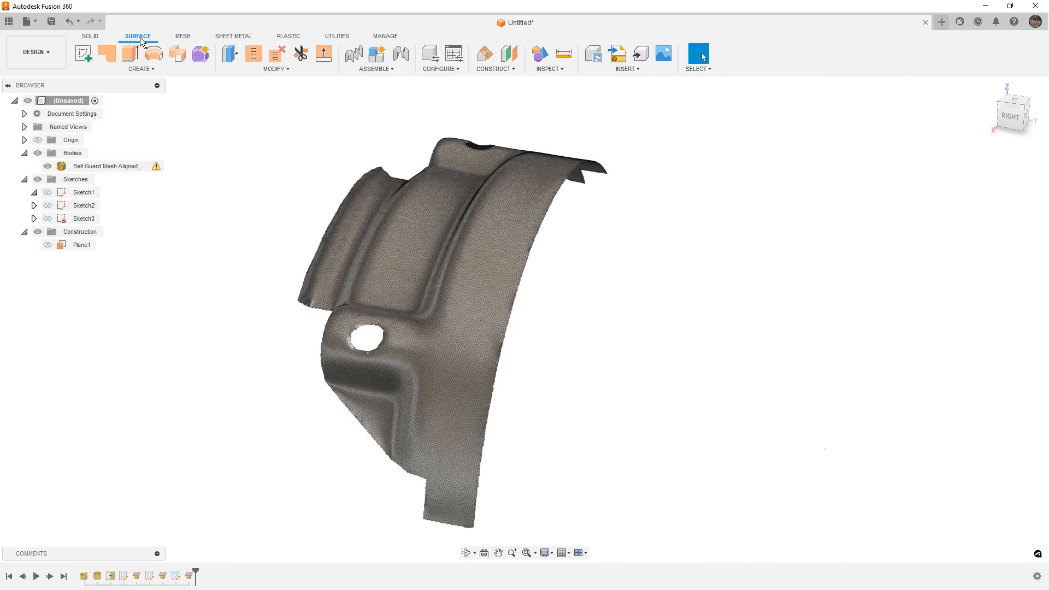
{"action": "left_click", "coordinate": [200, 56]}
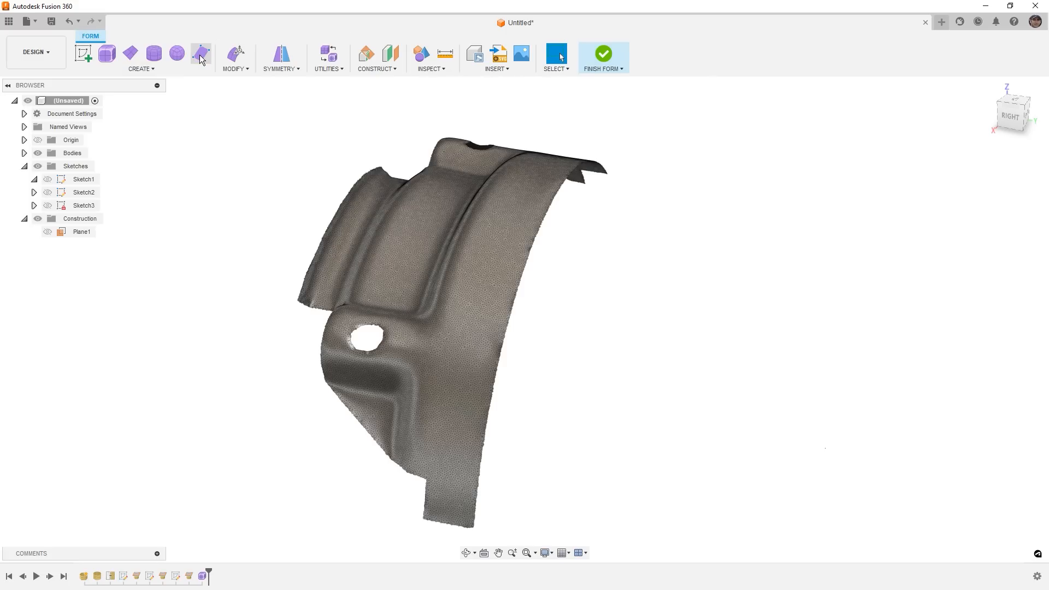
{"action": "left_click", "coordinate": [202, 55]}
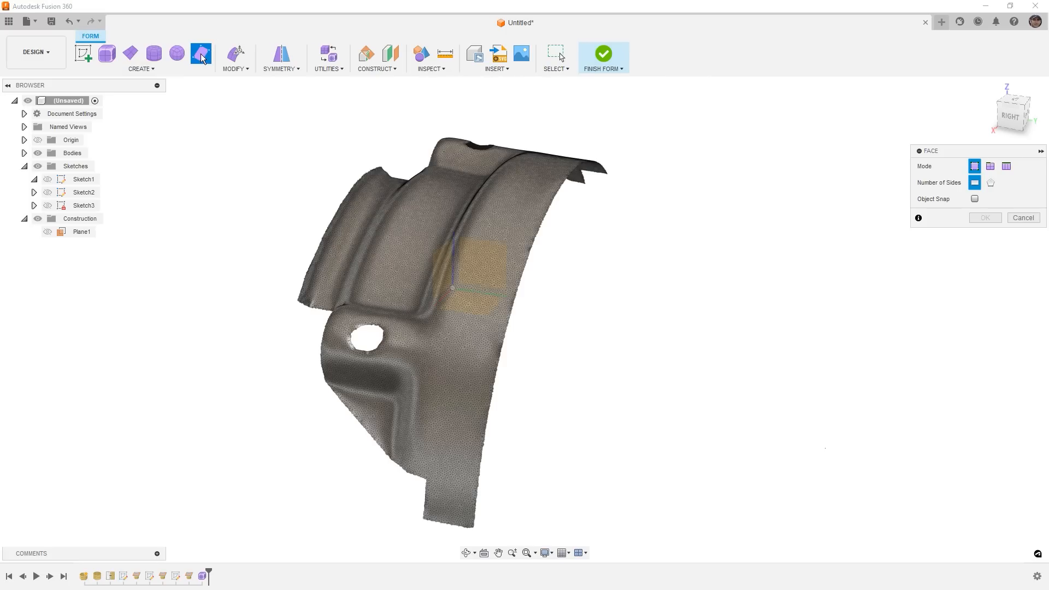
{"action": "left_click", "coordinate": [975, 199]}
{"action": "middle_click_drag", "start_coordinate": [745, 236], "coordinate": [716, 283], "text": "shift"}
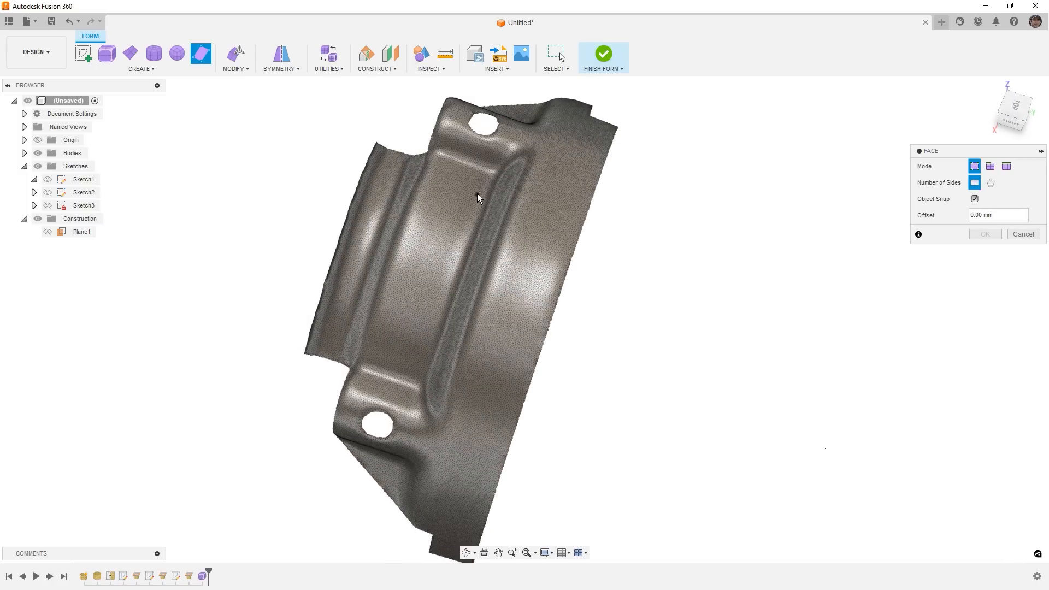
{"action": "scroll", "coordinate": [439, 164], "scroll_direction": "up", "scroll_amount": 4}
{"action": "left_click", "coordinate": [437, 154]}
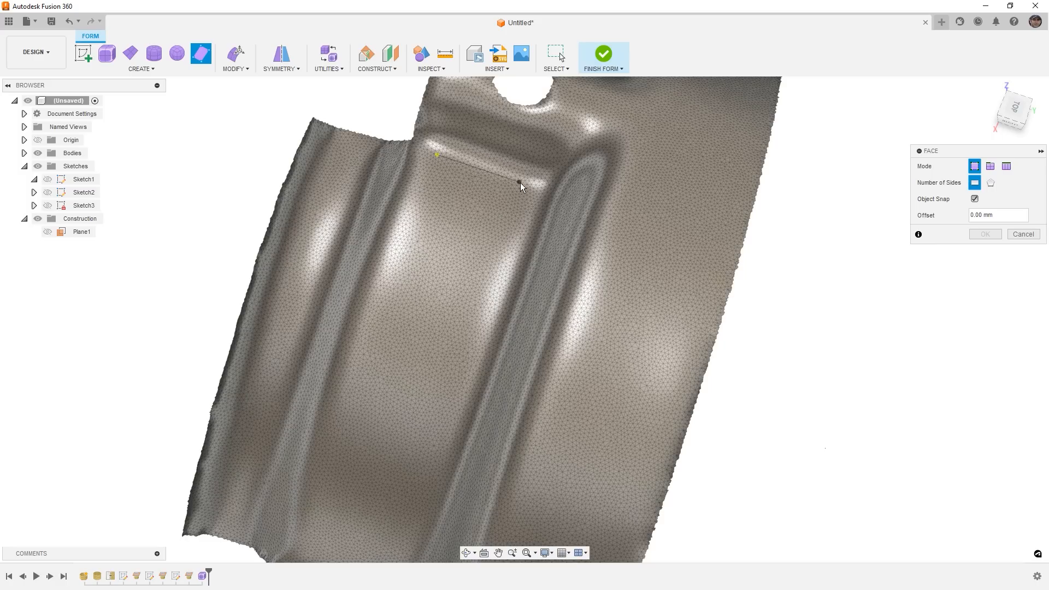
{"action": "left_click", "coordinate": [530, 190]}
{"action": "left_click", "coordinate": [504, 262]}
{"action": "left_click", "coordinate": [411, 229]}
Add two more four-sided faces edge to edge along the raised band, snapped to the mesh.
{"action": "left_click", "coordinate": [376, 327]}
{"action": "left_click", "coordinate": [473, 360]}
{"action": "left_click", "coordinate": [505, 262]}
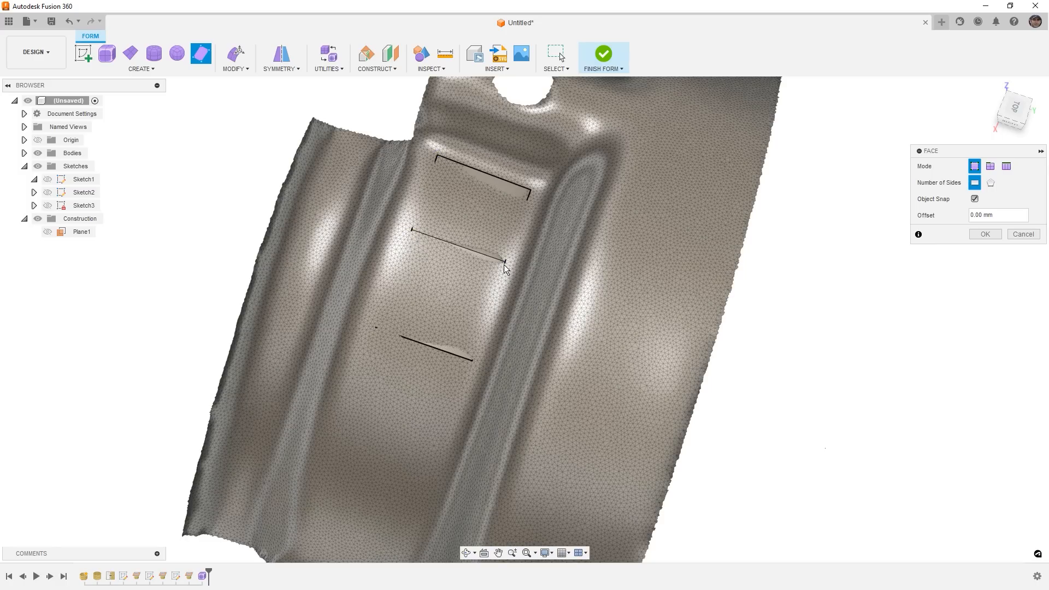
{"action": "left_click", "coordinate": [449, 443]}
{"action": "left_click", "coordinate": [351, 410]}
{"action": "left_click", "coordinate": [376, 328]}
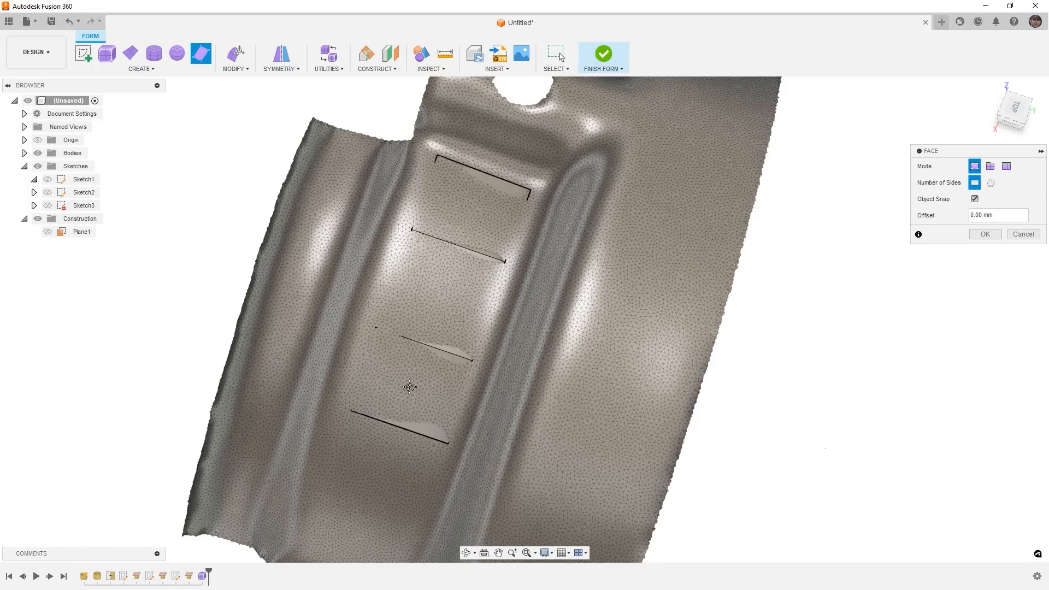
Extend the strip with two more snapped faces toward the band's other end, and confirm the five-face strip.
{"action": "middle_click_drag", "start_coordinate": [410, 387], "coordinate": [478, 293]}
{"action": "left_click", "coordinate": [360, 334]}
{"action": "left_click", "coordinate": [385, 255]}
{"action": "left_click", "coordinate": [386, 257]}
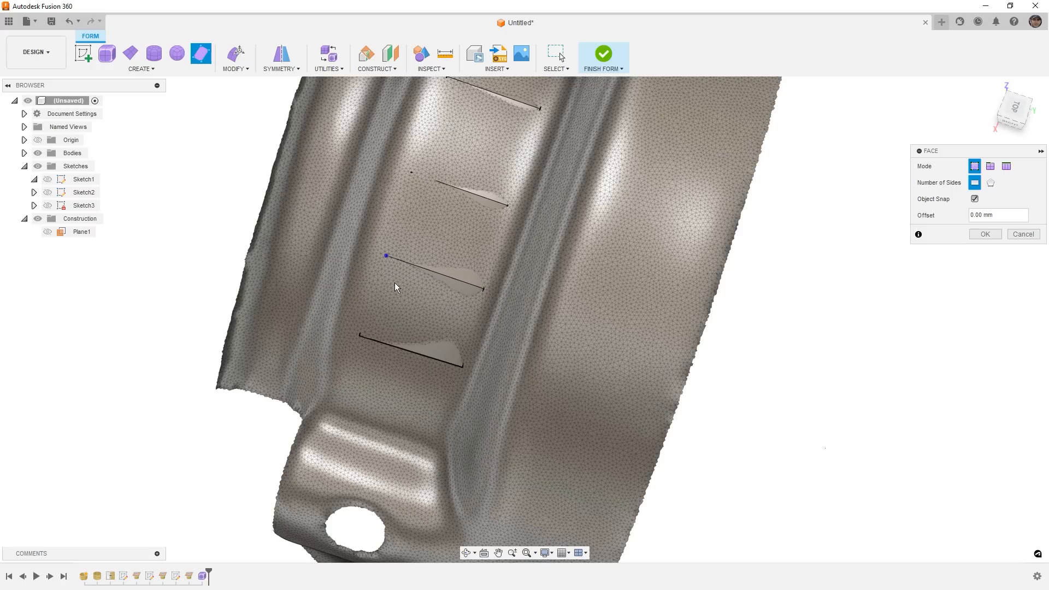
{"action": "left_click", "coordinate": [450, 408]}
{"action": "left_click", "coordinate": [348, 374]}
{"action": "left_click", "coordinate": [359, 335]}
{"action": "left_click", "coordinate": [984, 234]}
Lower the opacity of the Belt Guard Mesh Aligned body to reveal the face strip lying on it.
{"action": "middle_click_drag", "start_coordinate": [568, 349], "coordinate": [211, 259], "text": "shift"}
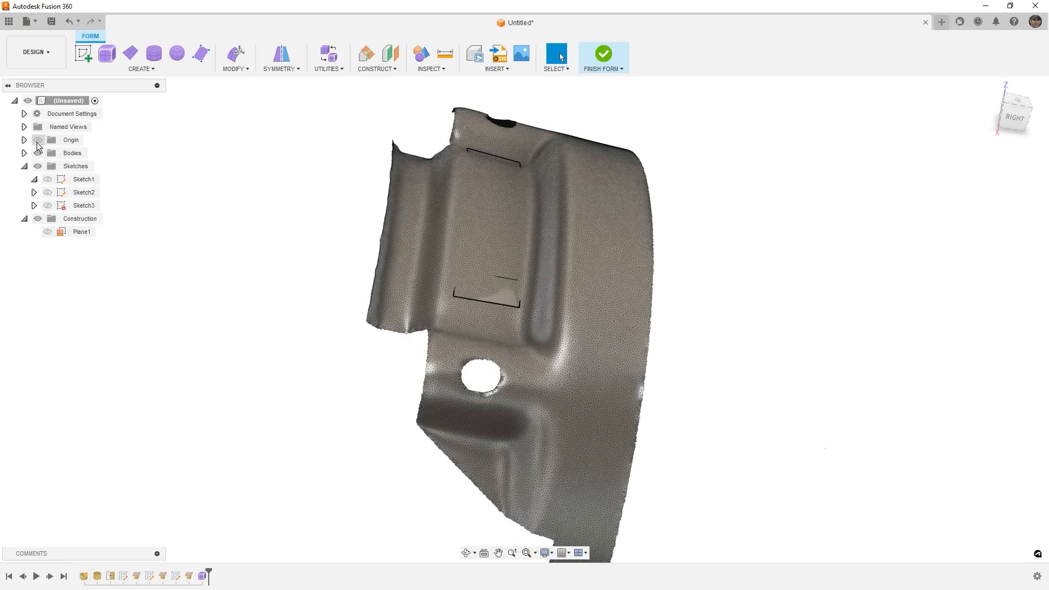
{"action": "left_click", "coordinate": [24, 153]}
{"action": "right_click", "coordinate": [83, 166]}
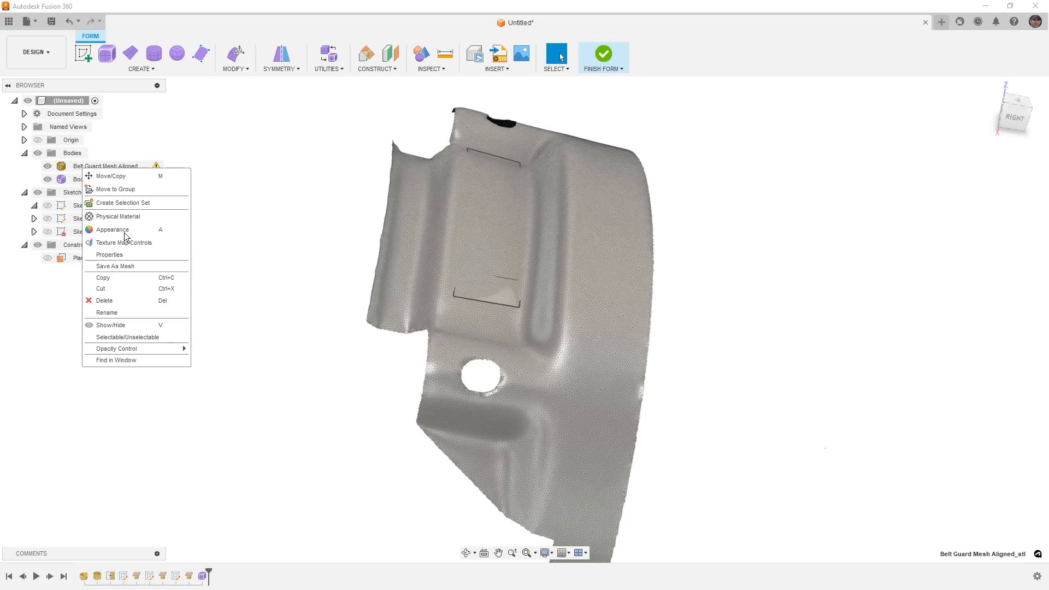
{"action": "mouse_move", "coordinate": [162, 350]}
{"action": "left_click", "coordinate": [205, 388]}
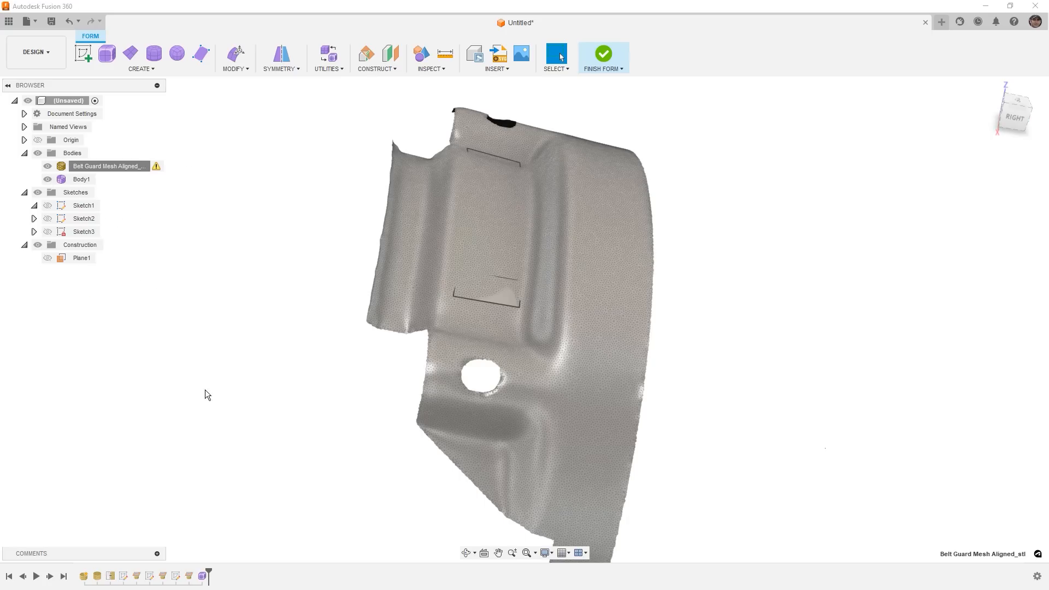
{"action": "middle_click_drag", "start_coordinate": [332, 353], "coordinate": [435, 387], "text": "shift"}
{"action": "scroll", "coordinate": [565, 274], "scroll_direction": "up", "scroll_amount": 3}
{"action": "mouse_move", "coordinate": [565, 274]}
{"action": "middle_mouse_down", "text": "shift"}
{"action": "mouse_move", "coordinate": [565, 328]}
{"action": "mouse_move", "coordinate": [561, 272]}
{"action": "middle_mouse_up", "text": "shift"}
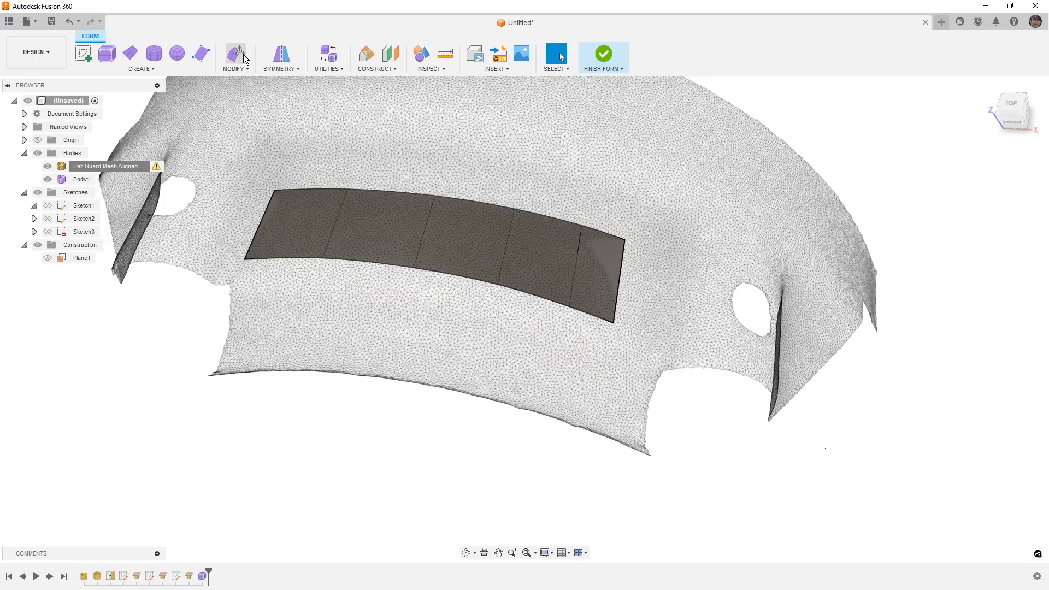
Start Edit Form on the face strip's long boundary edge beside the step, selecting all five edges, and view it from the side.
{"action": "left_click", "coordinate": [241, 54]}
{"action": "double_click", "coordinate": [606, 234]}
{"action": "middle_click_drag", "start_coordinate": [566, 321], "coordinate": [530, 335], "text": "shift"}
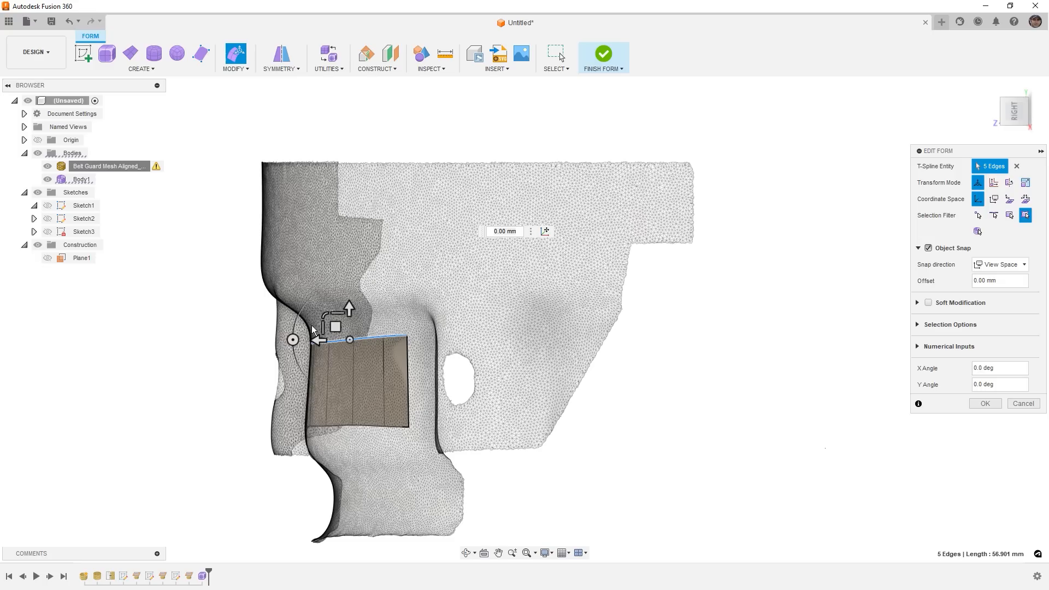
Try to extrude the selected edges over the step toward the guard's outer edge with Object Snap on.
{"action": "left_click_drag", "start_coordinate": [337, 324], "coordinate": [333, 313]}
{"action": "left_click_drag", "start_coordinate": [317, 303], "coordinate": [279, 193]}
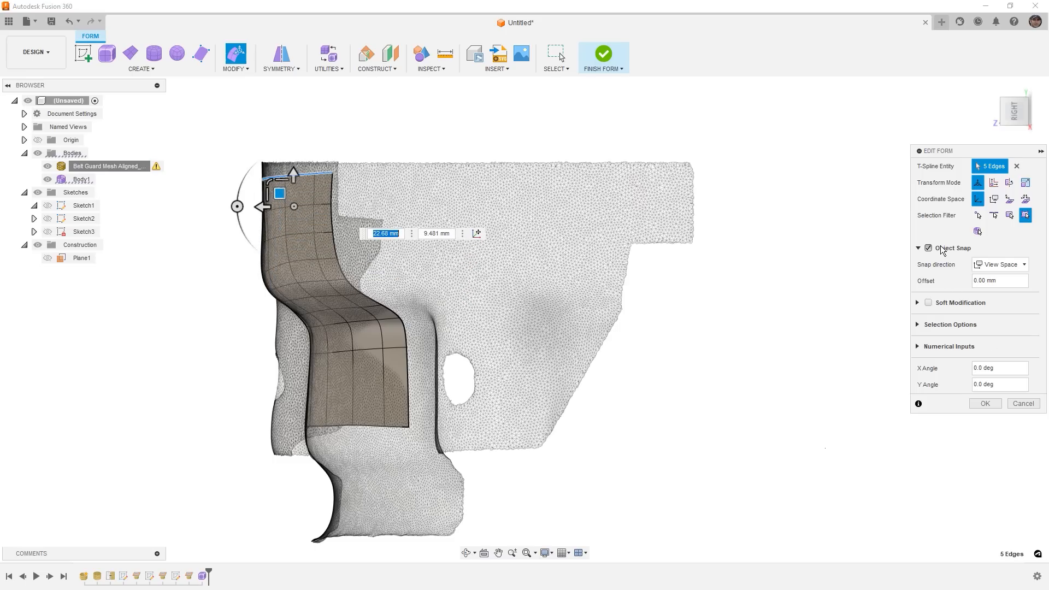
{"action": "middle_click_drag", "start_coordinate": [487, 257], "coordinate": [478, 293], "text": "shift"}
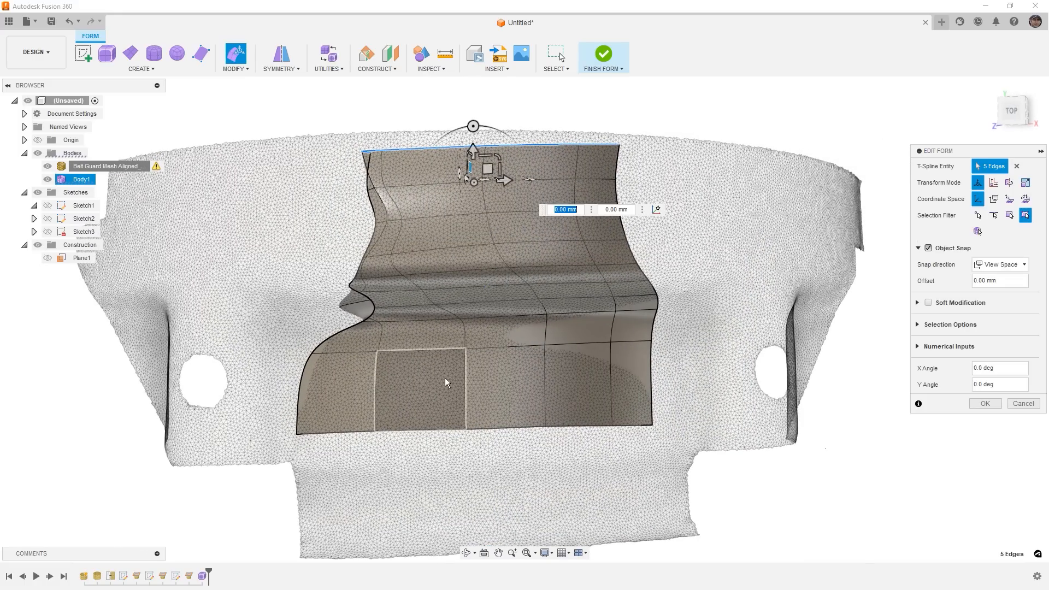
Undo all the snapped edge extrusions back to the original five-face strip.
{"action": "key", "text": "ctrl+z"}
{"action": "key", "text": "ctrl+z"}
{"action": "key", "text": "ctrl+z"}
{"action": "key", "text": "ctrl+z"}
{"action": "key", "text": "ctrl+z"}
{"action": "key", "text": "ctrl+z"}
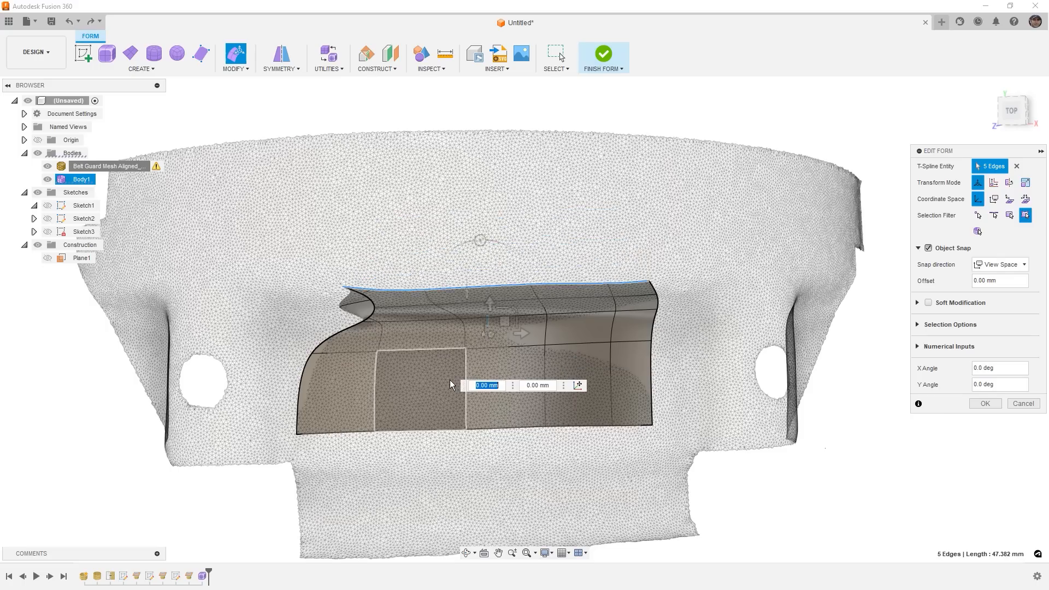
{"action": "key", "text": "ctrl+z"}
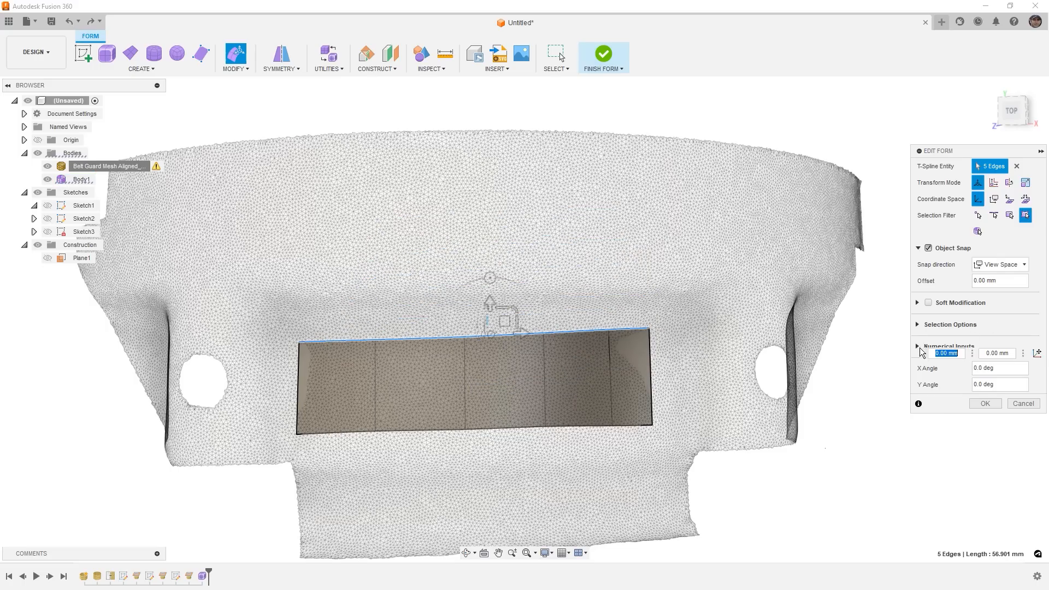
Turn off Object Snap and extrude the five edges in successive rows over the step to near the guard's outer edge, following the mesh profile.
{"action": "left_click", "coordinate": [928, 248]}
{"action": "middle_click_drag", "start_coordinate": [776, 432], "coordinate": [677, 431], "text": "shift"}
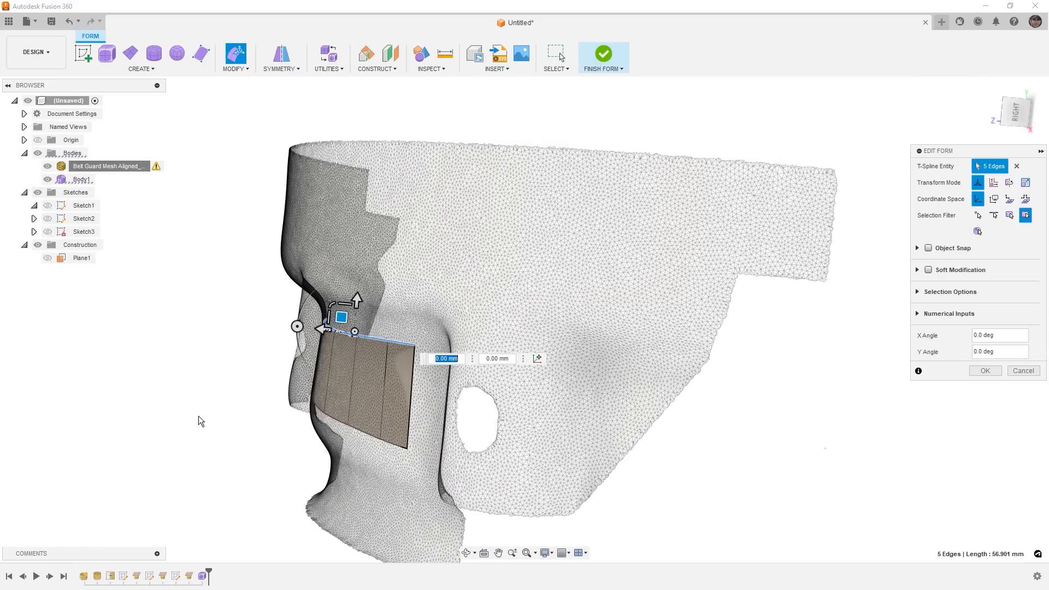
{"action": "left_click_drag", "start_coordinate": [342, 317], "coordinate": [297, 150]}
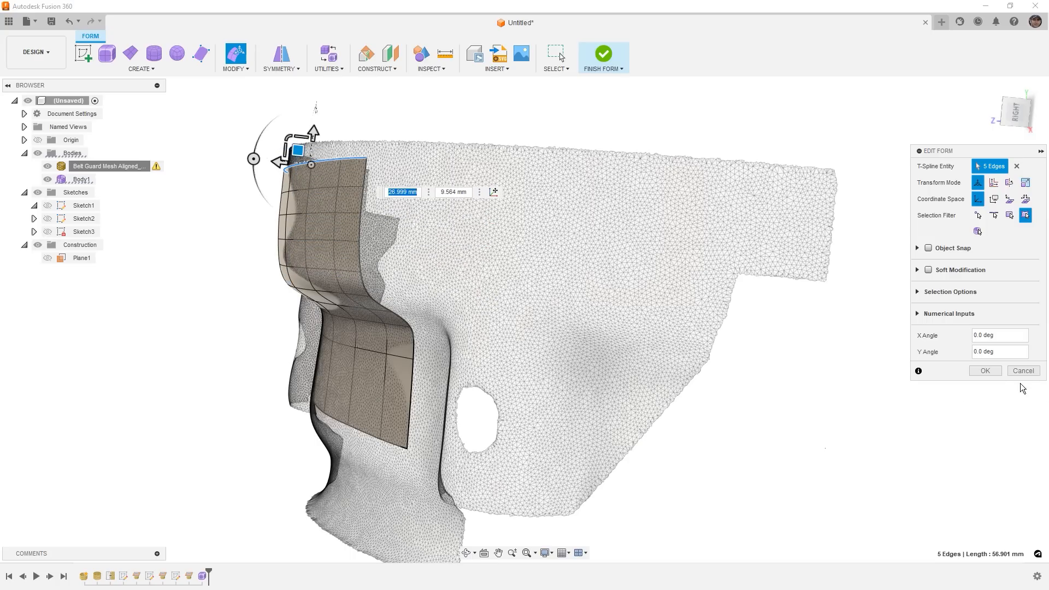
{"action": "left_click", "coordinate": [985, 370]}
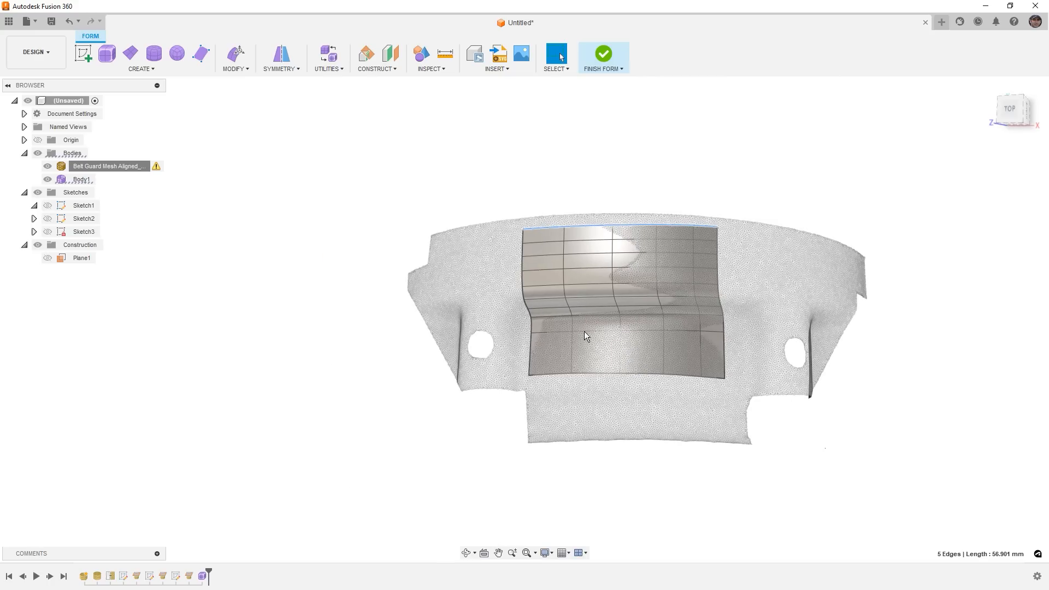
Pull all vertices of the form body onto the mesh, with Auto target selection and the Surface Points pull type.
{"action": "left_click", "coordinate": [247, 70]}
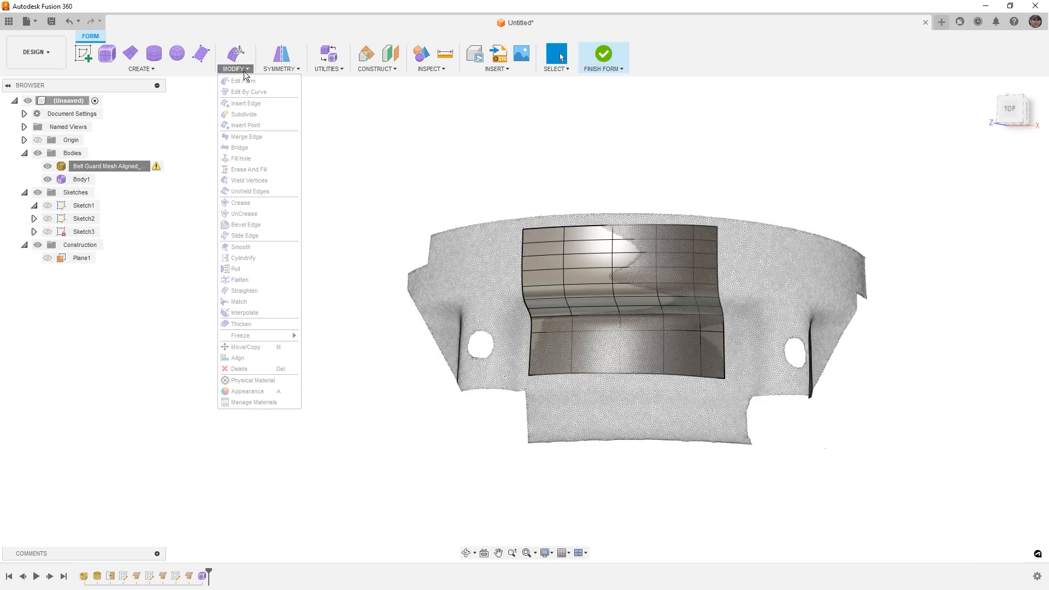
{"action": "left_click", "coordinate": [238, 269]}
{"action": "left_click_drag", "start_coordinate": [452, 163], "coordinate": [786, 470]}
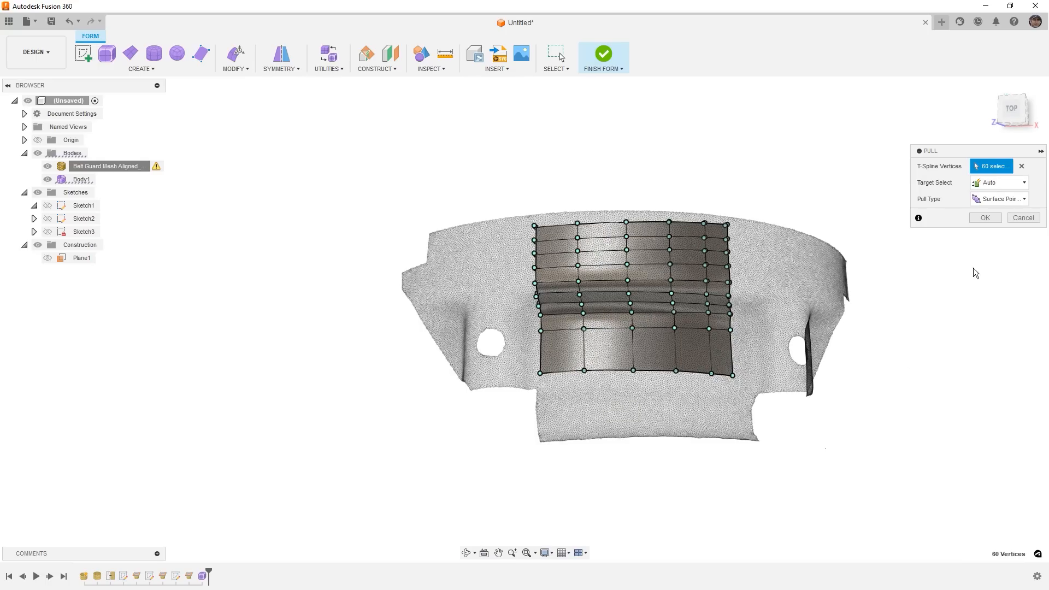
{"action": "left_click", "coordinate": [985, 218]}
Check the pulled T-spline against the mesh and finish the form to convert it into a surface body.
{"action": "middle_click_drag", "start_coordinate": [932, 349], "coordinate": [918, 319], "text": "shift"}
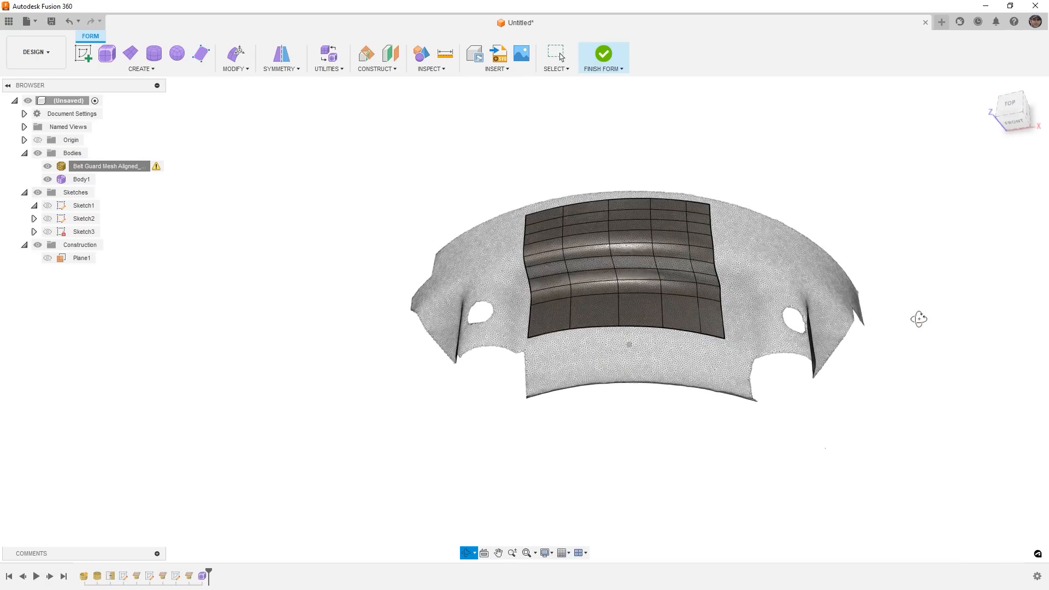
{"action": "scroll", "coordinate": [689, 296], "scroll_direction": "up", "scroll_amount": 5}
{"action": "middle_click_drag", "start_coordinate": [720, 291], "coordinate": [676, 293], "text": "shift"}
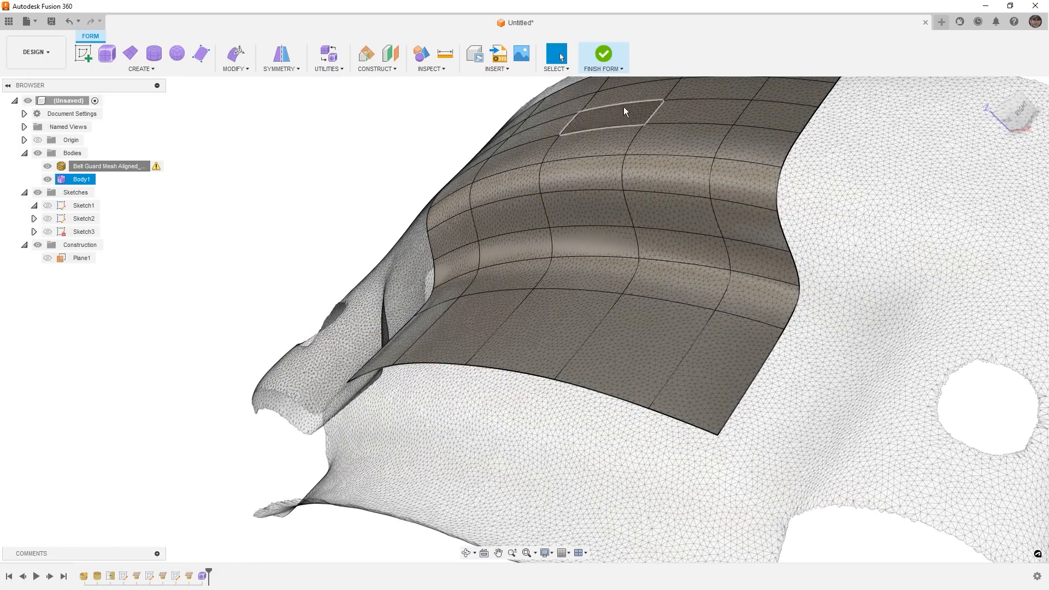
{"action": "left_click", "coordinate": [604, 54]}
{"action": "scroll", "coordinate": [642, 257], "scroll_direction": "down", "scroll_amount": 1}
{"action": "scroll", "coordinate": [639, 262], "scroll_direction": "down", "scroll_amount": 2}
{"action": "middle_click_drag", "start_coordinate": [637, 265], "coordinate": [693, 291], "text": "shift"}
{"action": "left_click", "coordinate": [628, 489]}
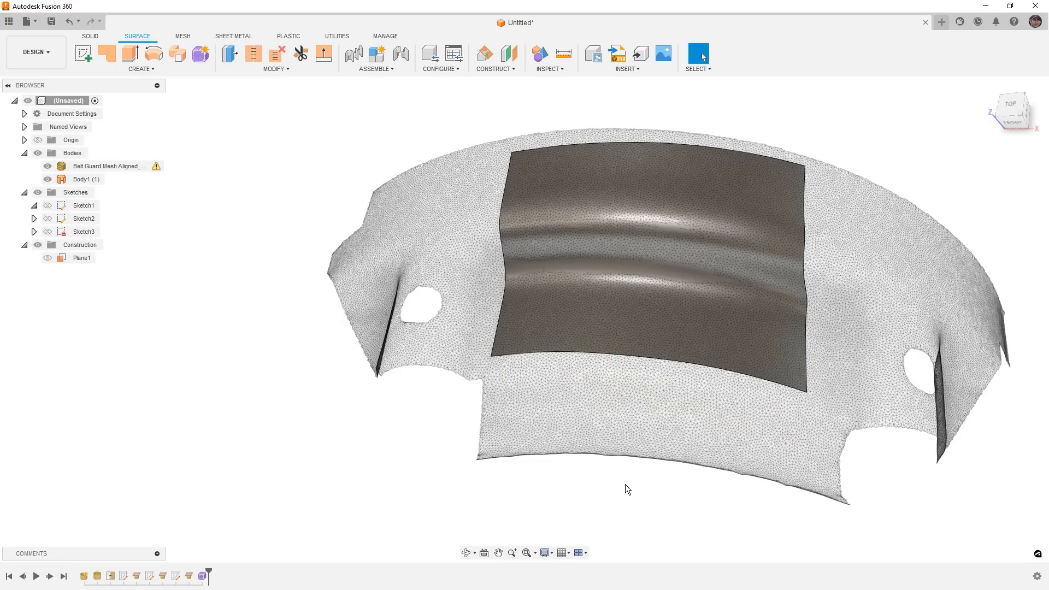
Hide the surface body and the Belt Guard Mesh Aligned body.
{"action": "scroll", "coordinate": [421, 315], "scroll_direction": "down", "scroll_amount": 2}
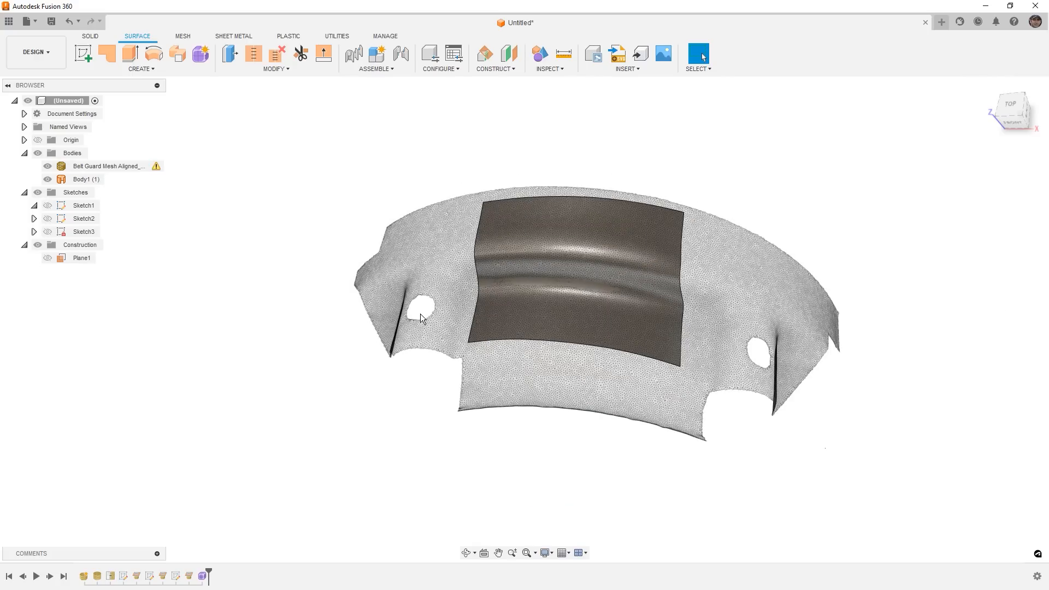
{"action": "left_click", "coordinate": [48, 179]}
{"action": "left_click", "coordinate": [48, 166]}
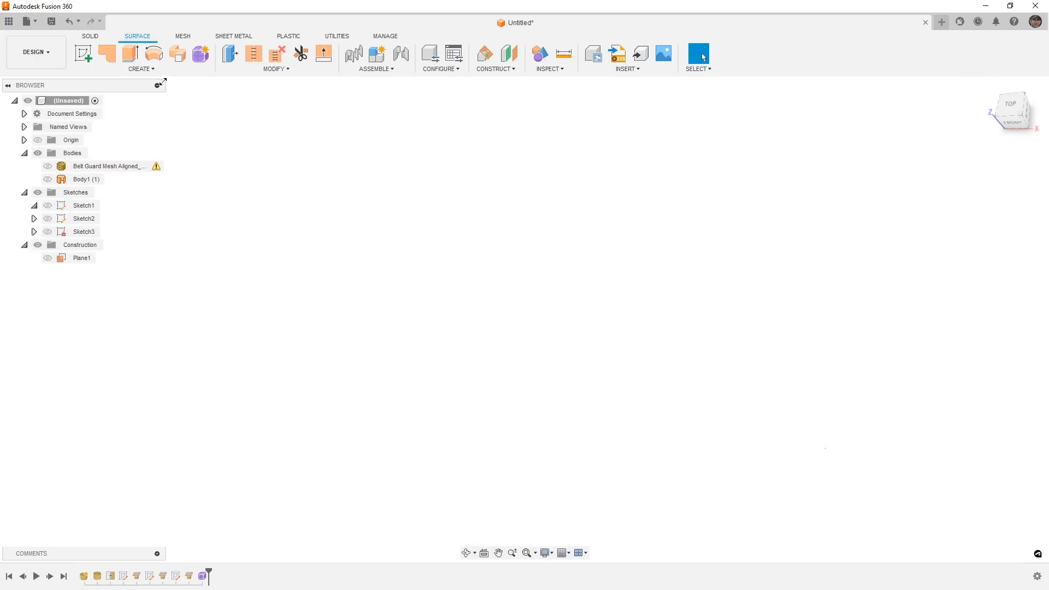
Insert the mesh file Belt Guard Quad.obj in millimetres, cycling its up direction before confirming its placement.
{"action": "left_click", "coordinate": [185, 37]}
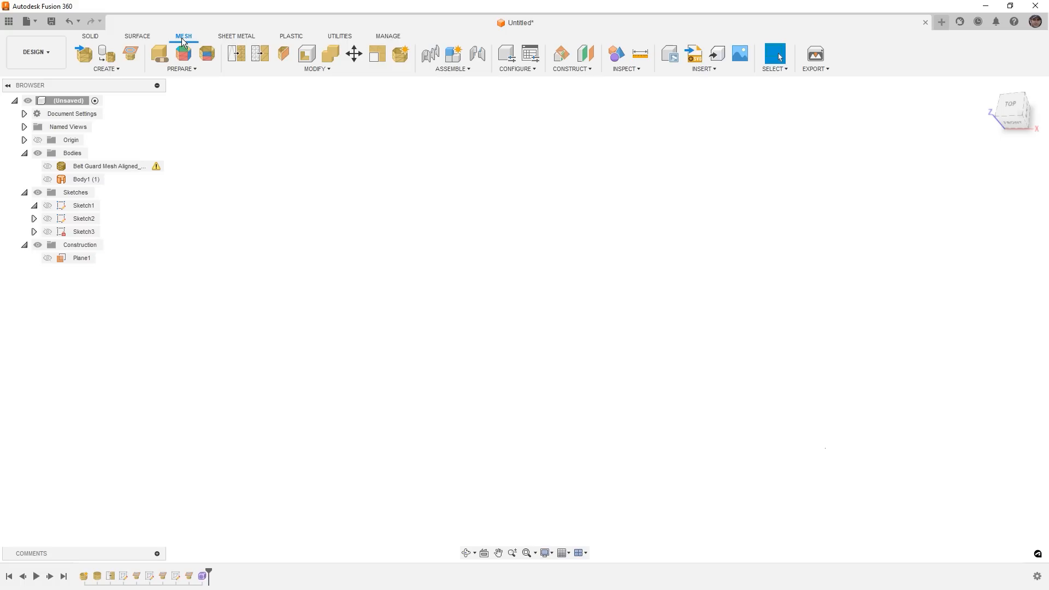
{"action": "left_click", "coordinate": [87, 59]}
{"action": "left_click", "coordinate": [414, 407]}
{"action": "left_click", "coordinate": [159, 114]}
{"action": "left_click", "coordinate": [432, 289]}
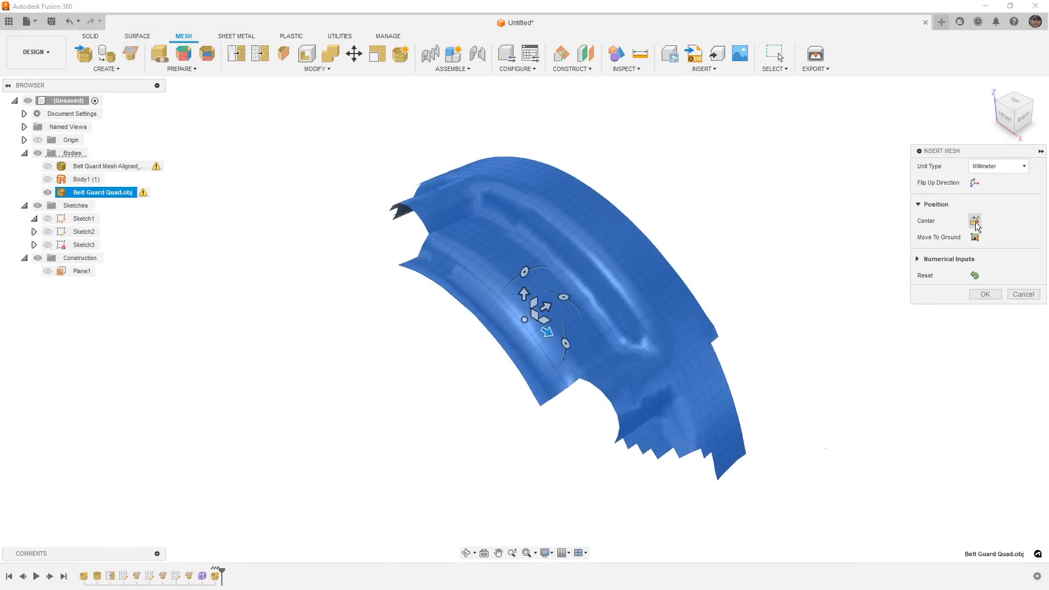
{"action": "left_click", "coordinate": [975, 183]}
{"action": "left_click", "coordinate": [974, 184]}
{"action": "left_click", "coordinate": [974, 184]}
{"action": "left_click", "coordinate": [974, 184]}
{"action": "left_click", "coordinate": [983, 295]}
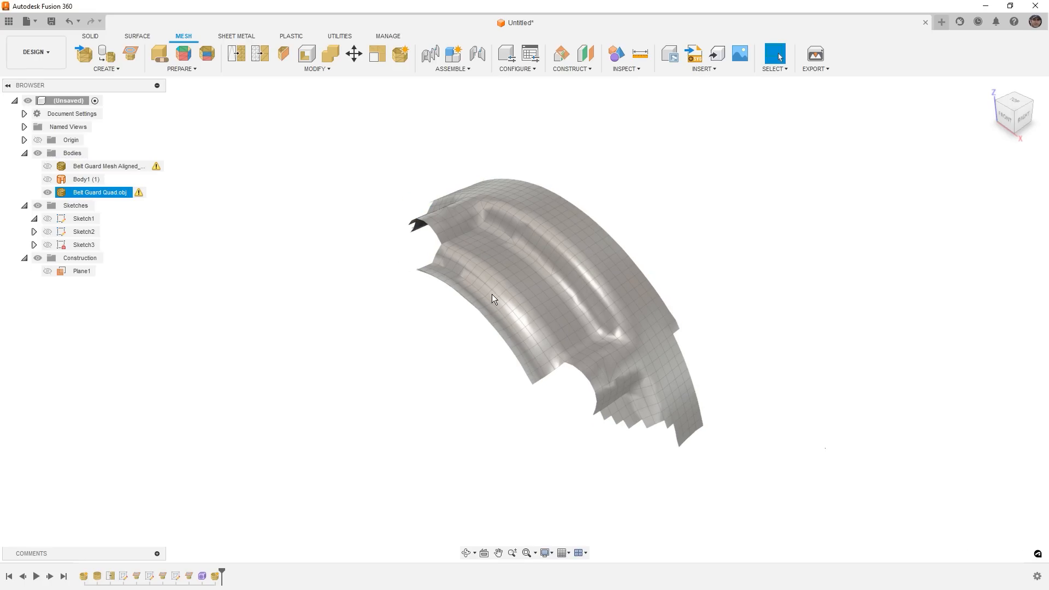
{"action": "left_click", "coordinate": [395, 290]}
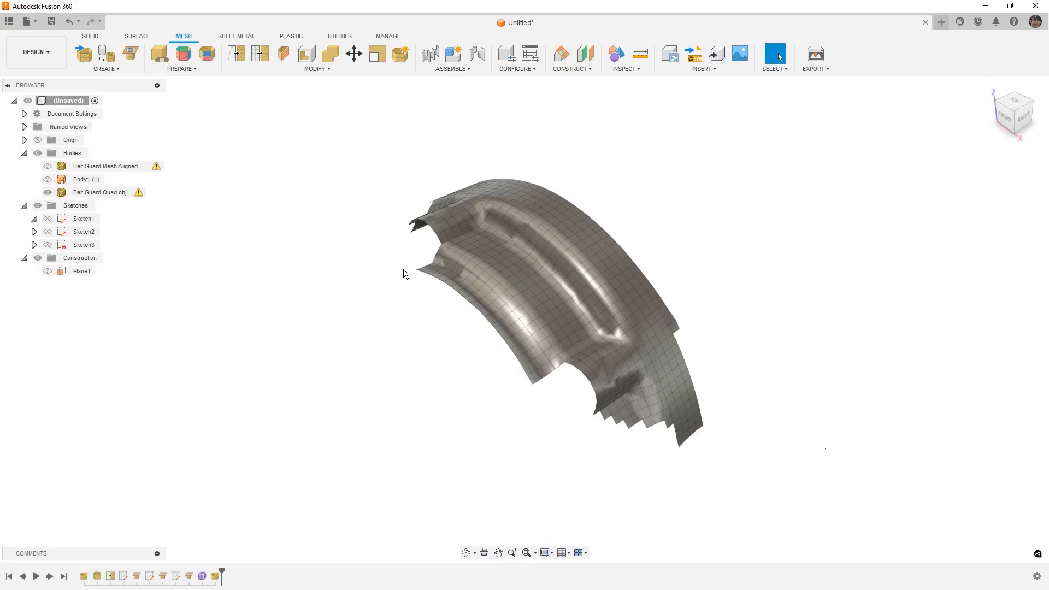
{"action": "left_click", "coordinate": [141, 35]}
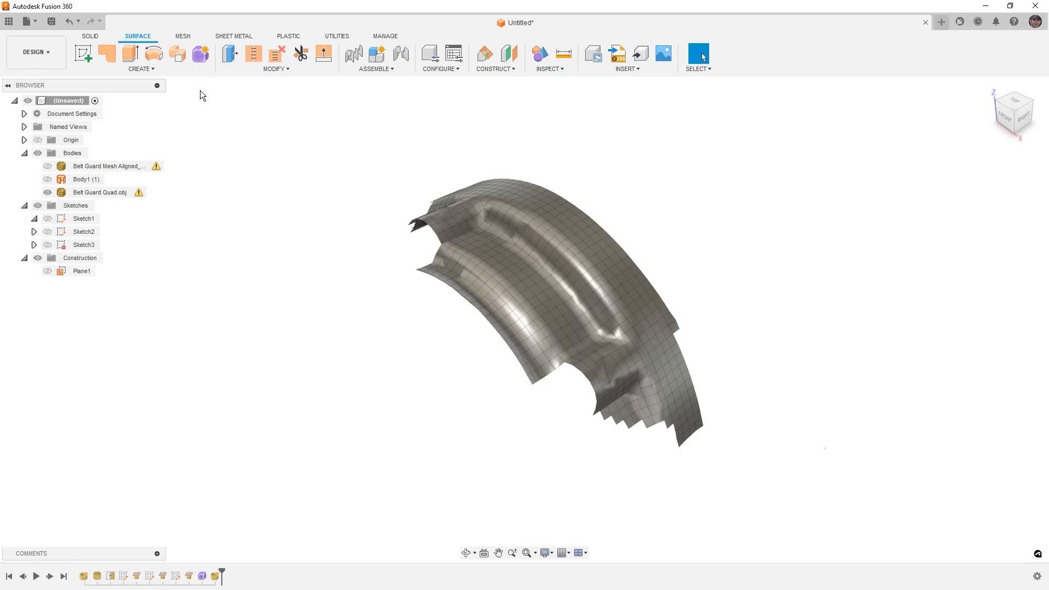
{"action": "left_click", "coordinate": [183, 35]}
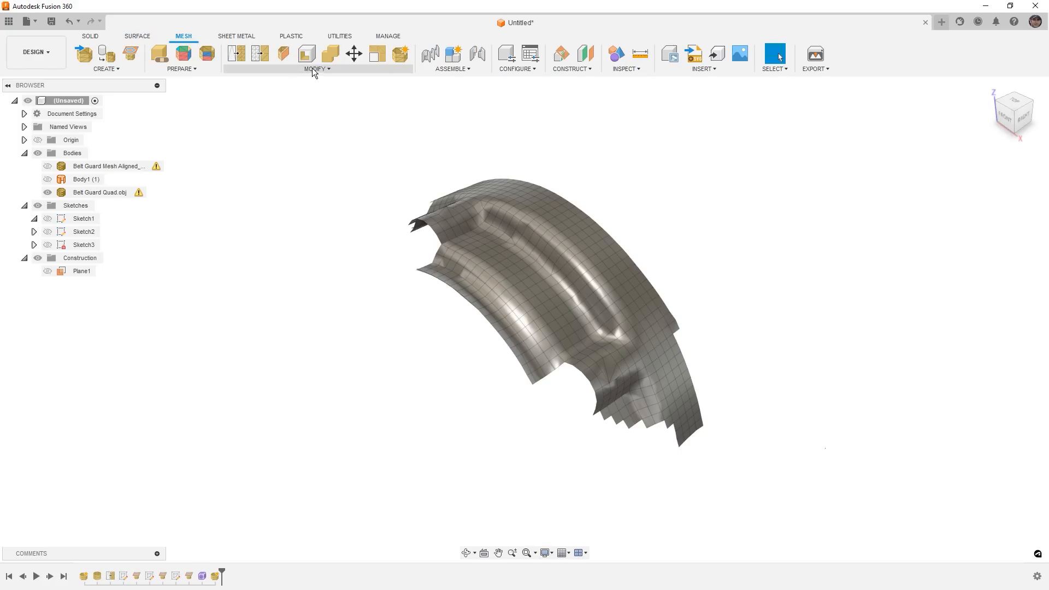
{"action": "left_click", "coordinate": [314, 69]}
{"action": "left_click", "coordinate": [288, 230]}
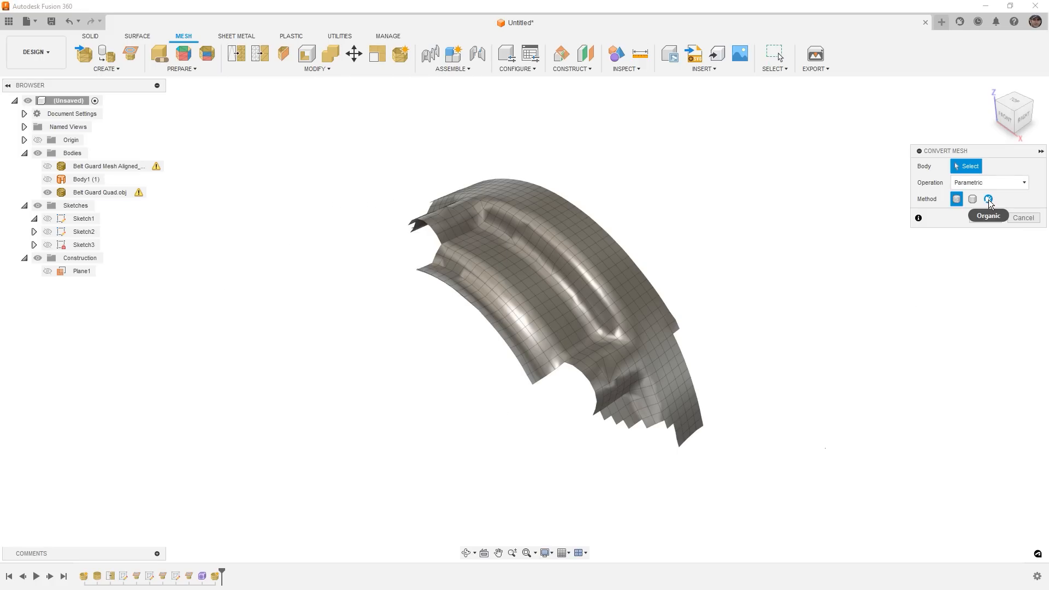
{"action": "left_click", "coordinate": [1024, 218]}
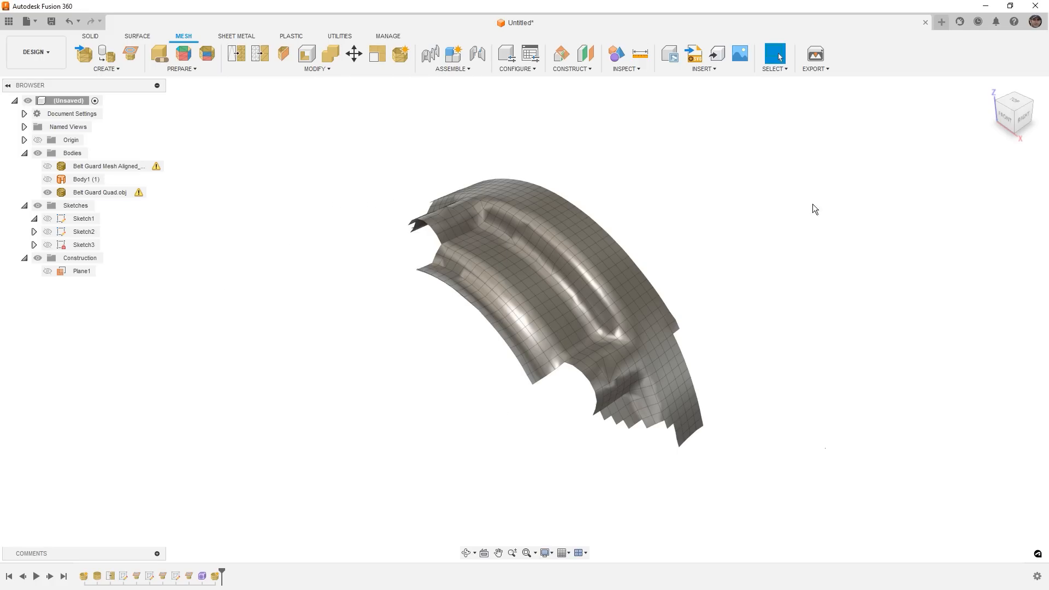
Create a new form and convert the Belt Guard Quad mesh with Quad Mesh to T-Splines as a new body.
{"action": "left_click", "coordinate": [145, 36]}
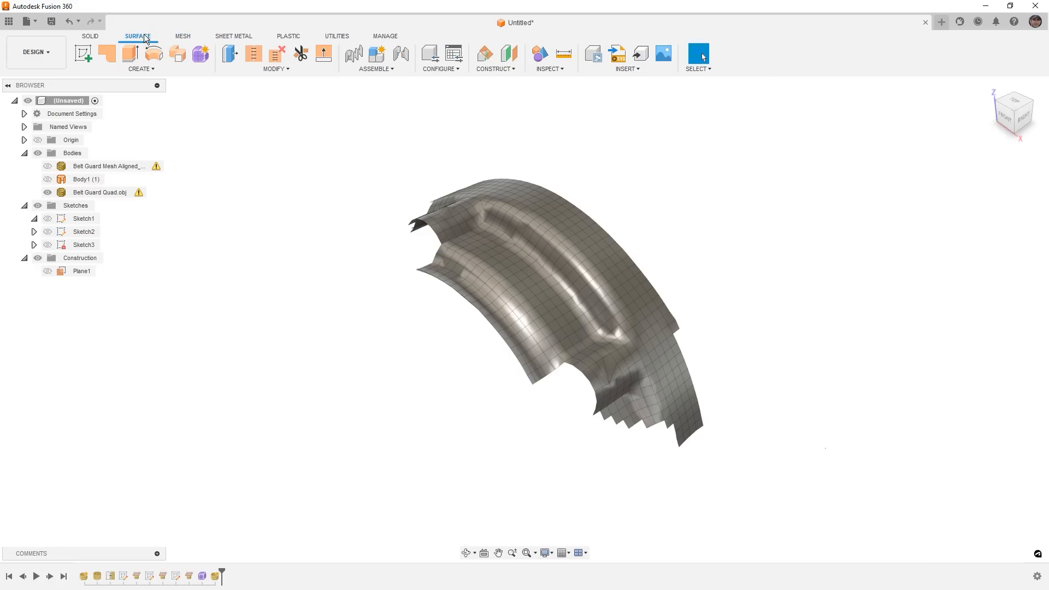
{"action": "left_click", "coordinate": [201, 53]}
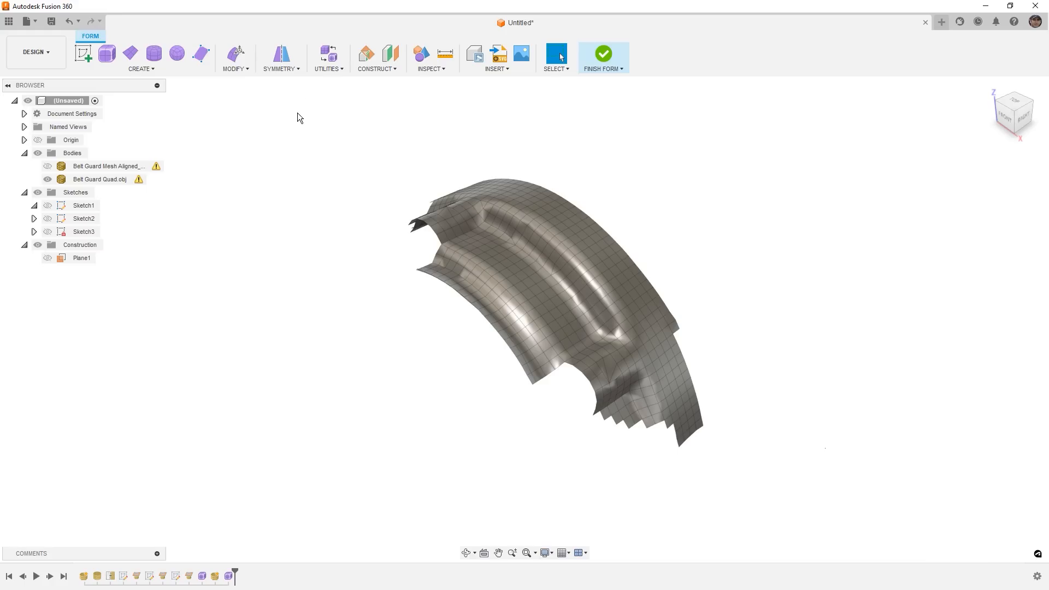
{"action": "left_click", "coordinate": [328, 69]}
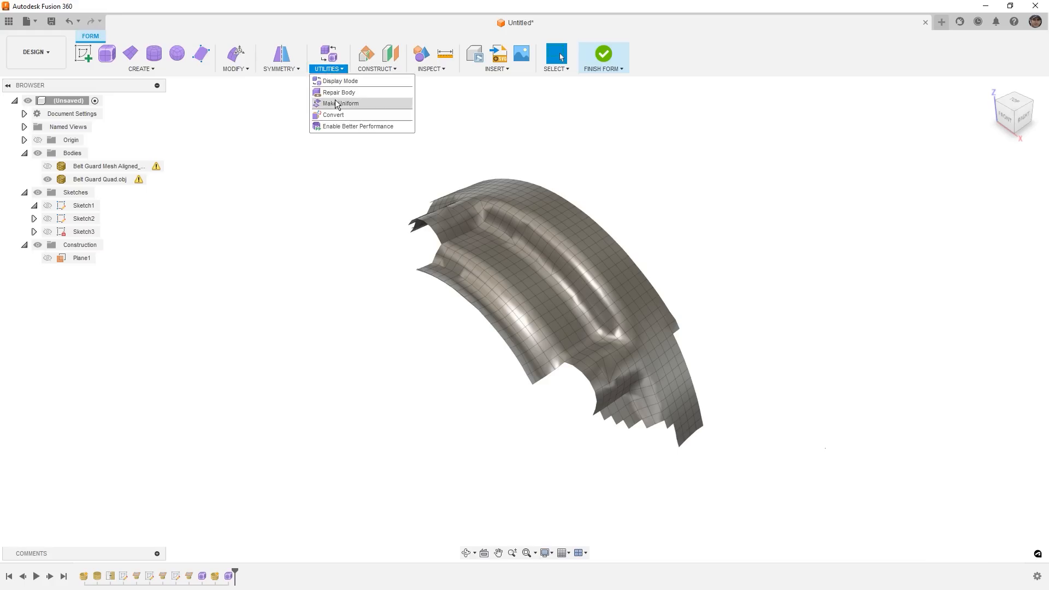
{"action": "left_click", "coordinate": [338, 115]}
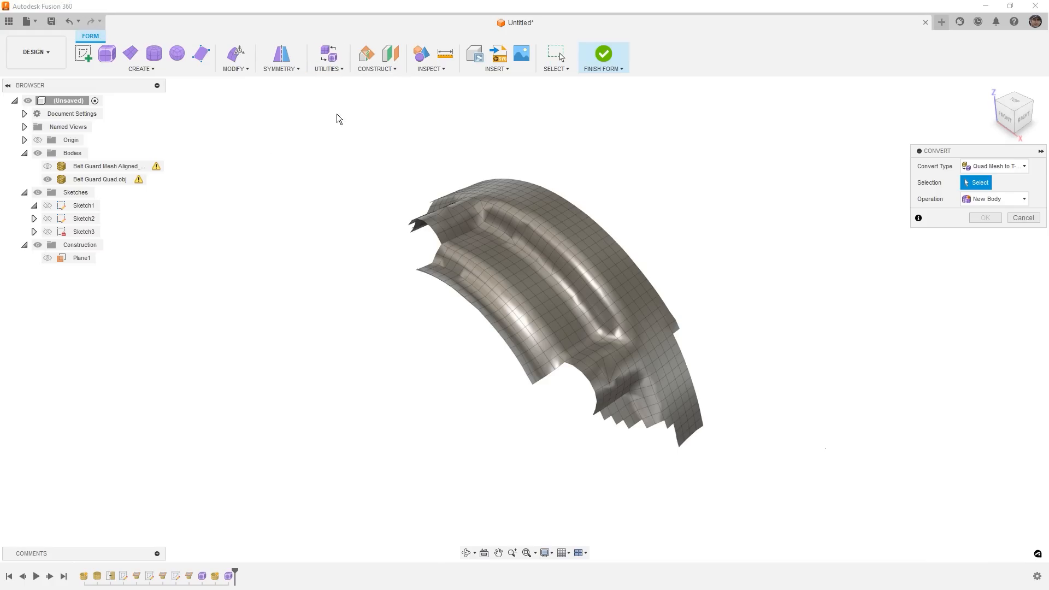
{"action": "left_click", "coordinate": [1025, 167]}
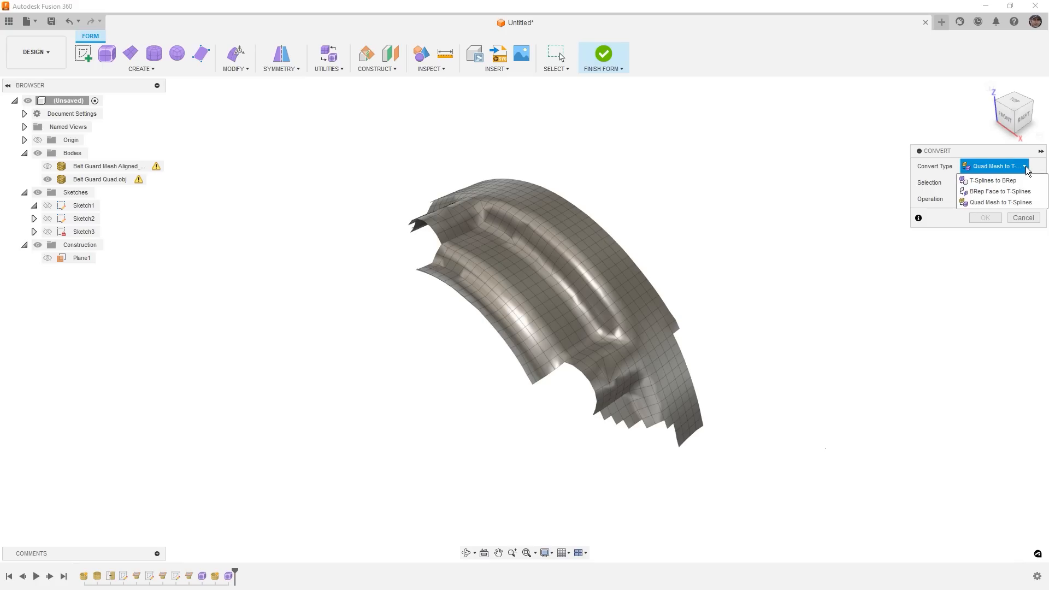
{"action": "left_click", "coordinate": [1025, 171]}
{"action": "left_click", "coordinate": [607, 313]}
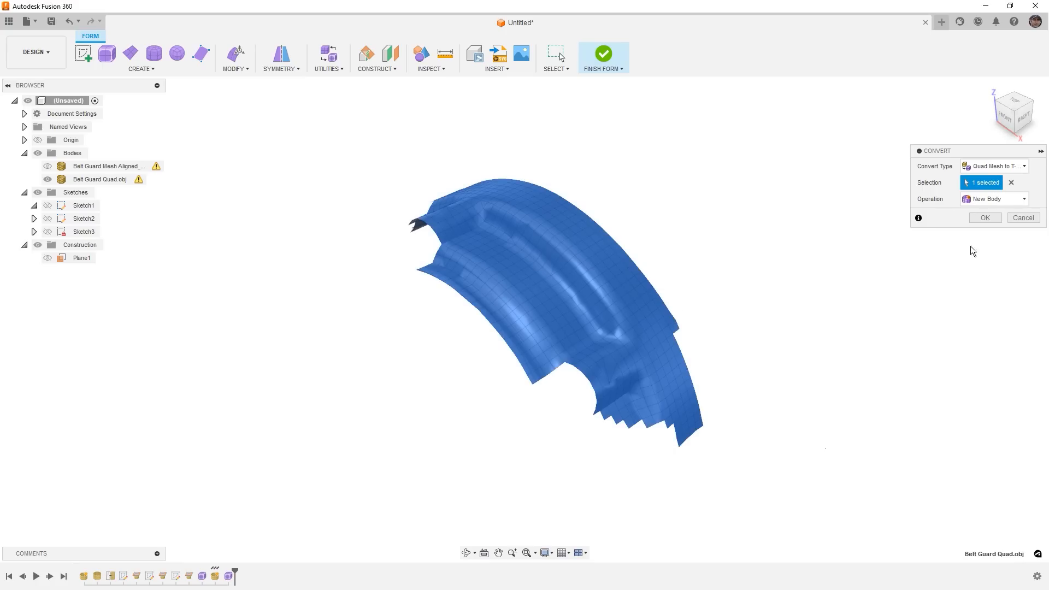
{"action": "left_click", "coordinate": [984, 218]}
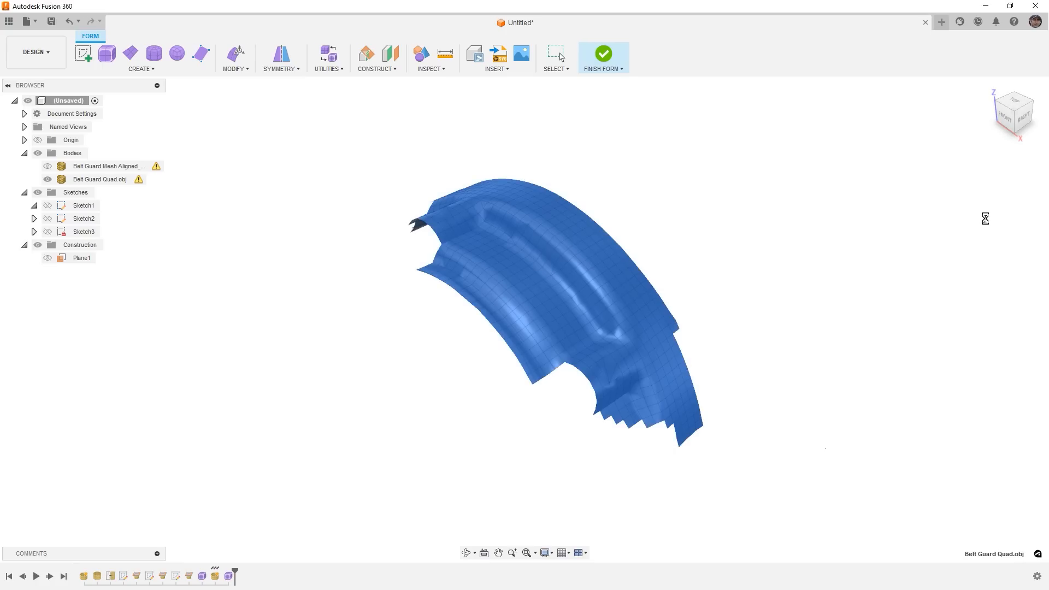
Examine the converted T-spline body's face layout and edge loops around the long recessed channel.
{"action": "left_click_drag", "start_coordinate": [671, 201], "coordinate": [652, 196], "text": "shift"}
{"action": "middle_click_drag", "start_coordinate": [651, 196], "coordinate": [626, 215], "text": "shift"}
{"action": "scroll", "coordinate": [582, 266], "scroll_direction": "up", "scroll_amount": 5}
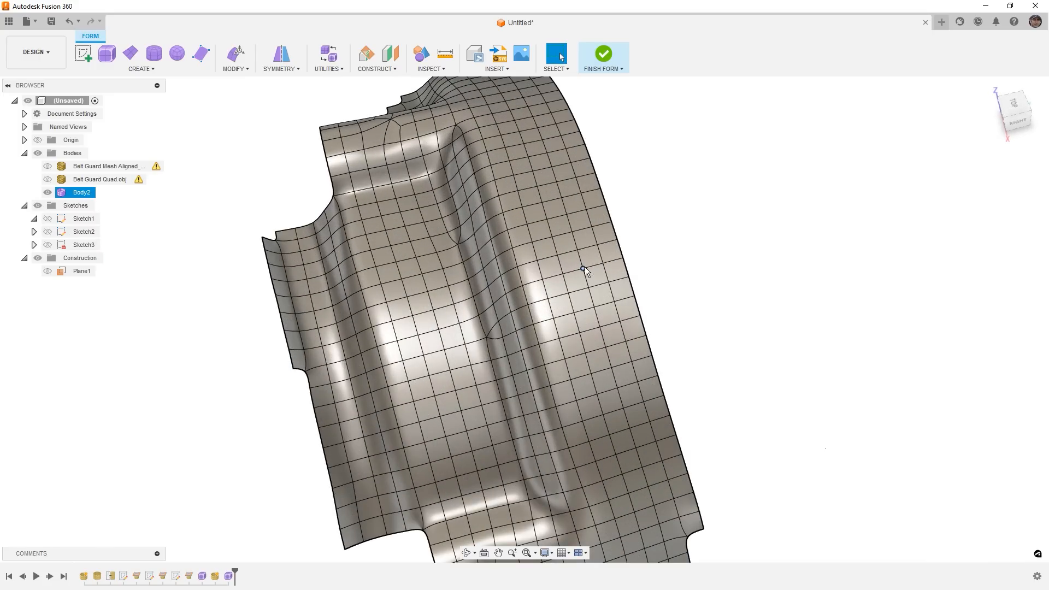
{"action": "double_click", "coordinate": [503, 320]}
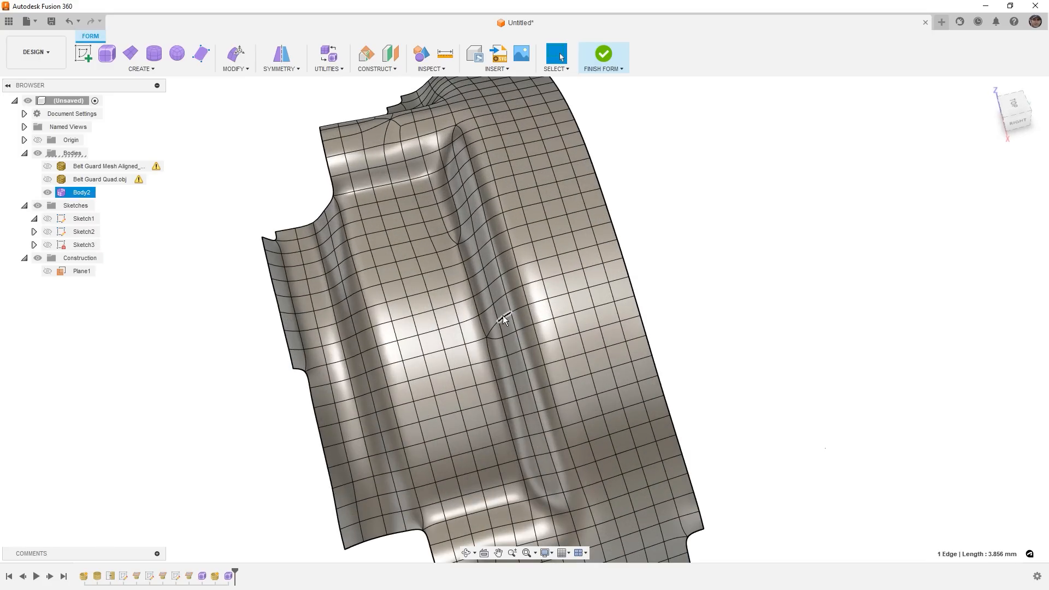
{"action": "left_click", "coordinate": [820, 210]}
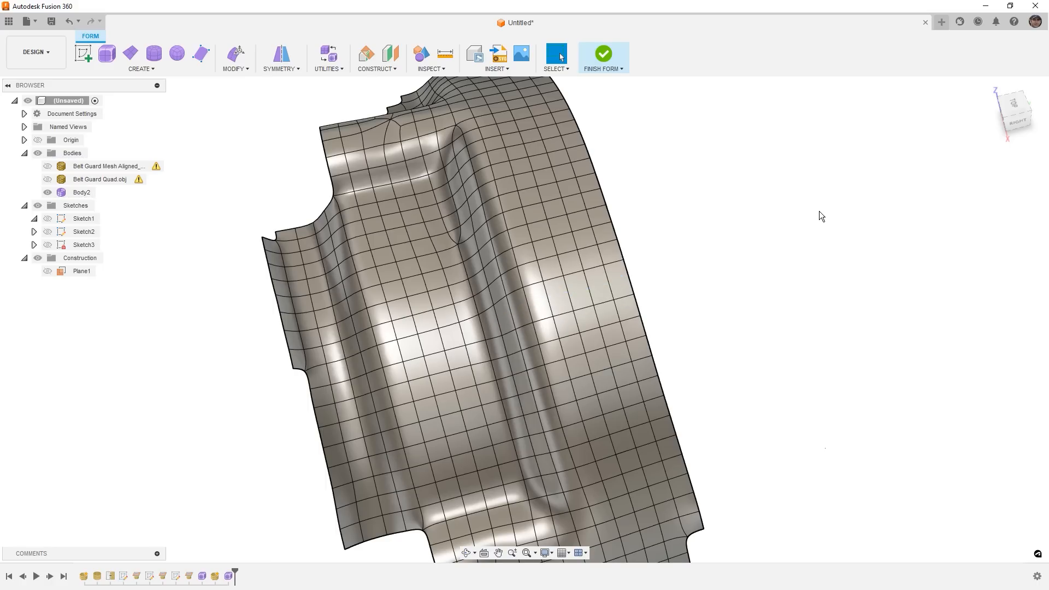
{"action": "double_click", "coordinate": [450, 238]}
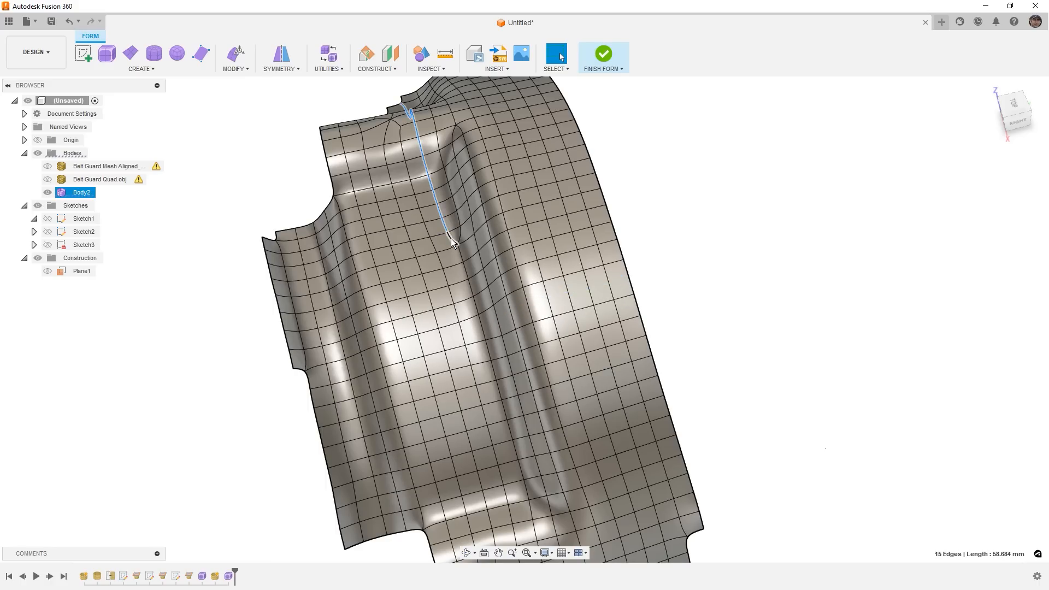
{"action": "left_click", "coordinate": [855, 211]}
{"action": "mouse_move", "coordinate": [703, 207]}
{"action": "middle_mouse_down", "text": "shift"}
{"action": "mouse_move", "coordinate": [688, 229]}
{"action": "mouse_move", "coordinate": [690, 216]}
{"action": "middle_mouse_up", "text": "shift"}
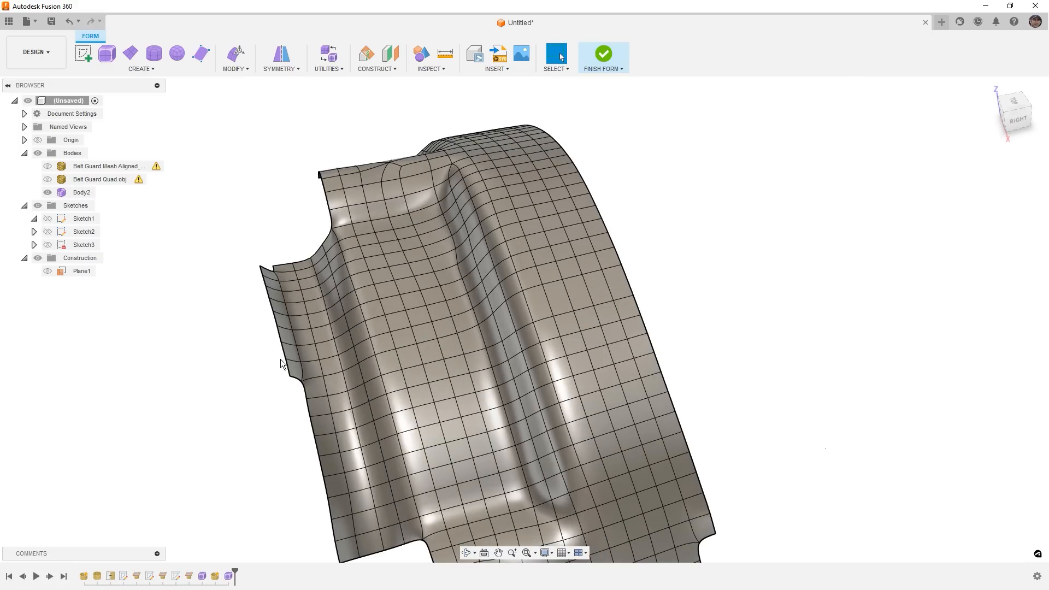
{"action": "scroll", "coordinate": [282, 363], "scroll_direction": "up", "scroll_amount": 2}
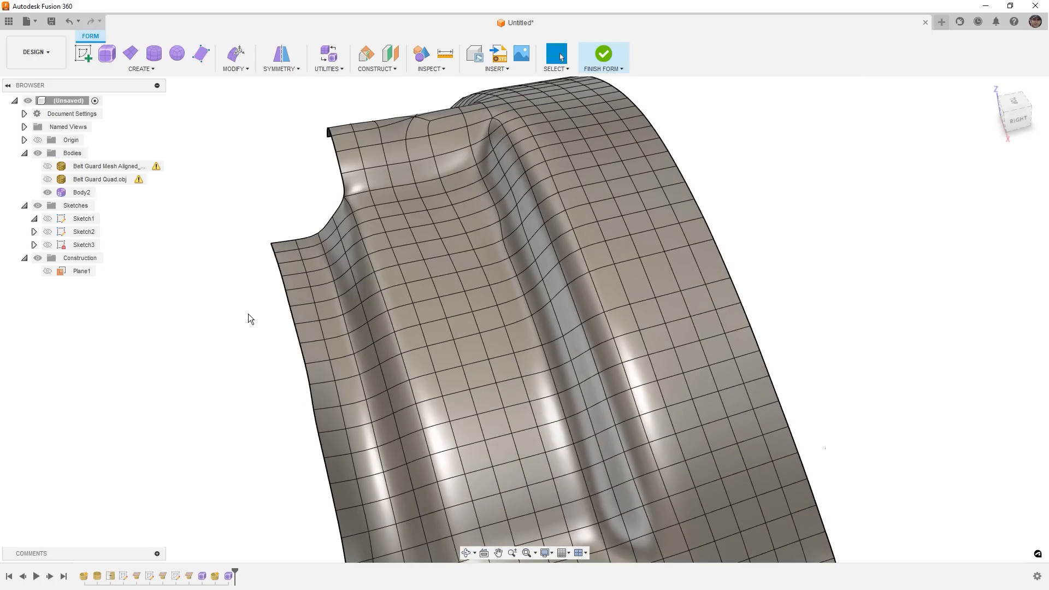
{"action": "scroll", "coordinate": [248, 314], "scroll_direction": "down", "scroll_amount": 2}
{"action": "scroll", "coordinate": [520, 279], "scroll_direction": "up", "scroll_amount": 2}
Raise four adjacent faces along the T-spline body's outer border with Edit Form to make a local bump.
{"action": "left_click", "coordinate": [522, 278]}
{"action": "left_click", "coordinate": [514, 251], "text": "shift"}
{"action": "left_click", "coordinate": [502, 226], "text": "shift"}
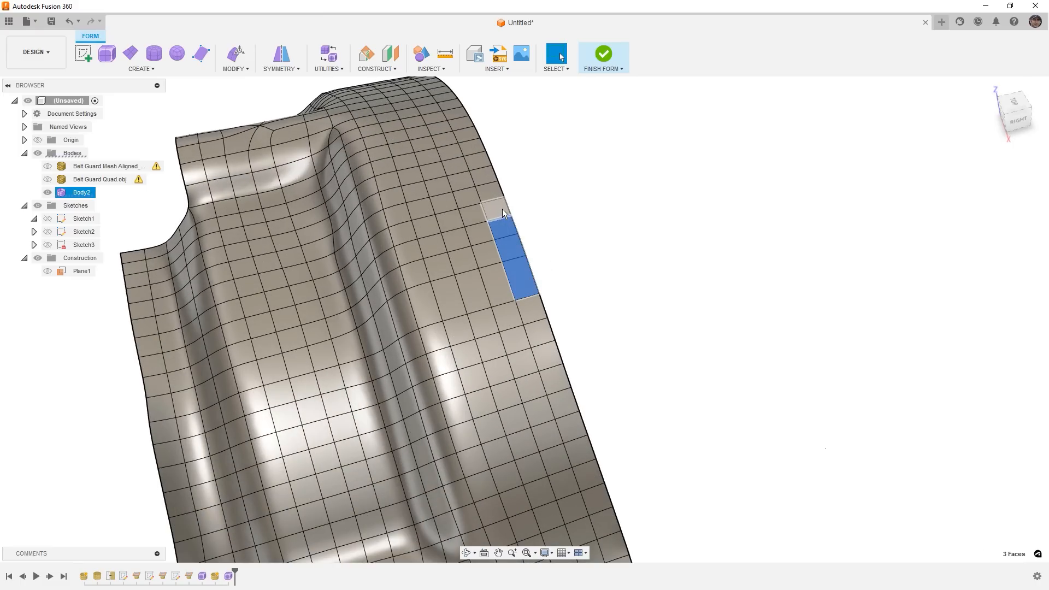
{"action": "left_click", "coordinate": [496, 209], "text": "shift"}
{"action": "left_click", "coordinate": [241, 54]}
{"action": "middle_click_drag", "start_coordinate": [306, 251], "coordinate": [310, 195], "text": "shift"}
{"action": "left_click_drag", "start_coordinate": [519, 210], "coordinate": [518, 189]}
{"action": "left_click", "coordinate": [983, 371]}
{"action": "middle_click_drag", "start_coordinate": [640, 292], "coordinate": [679, 318], "text": "shift"}
{"action": "left_click", "coordinate": [623, 179]}
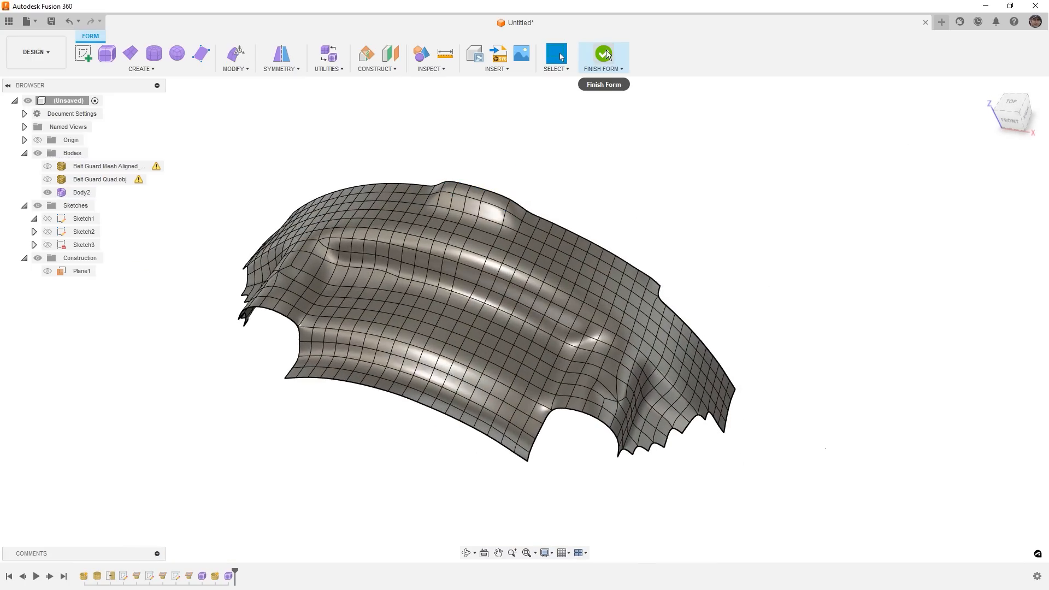
Finish the form to convert it into a surface body and inspect its smoothness shaded without edges.
{"action": "left_click", "coordinate": [607, 53]}
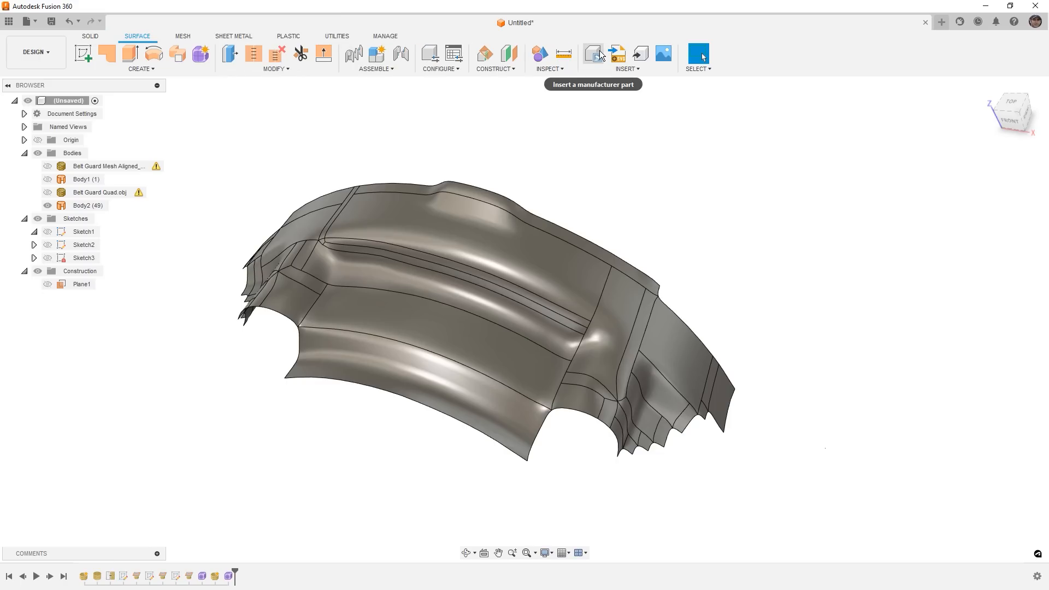
{"action": "middle_click_drag", "start_coordinate": [610, 147], "coordinate": [613, 158], "text": "shift"}
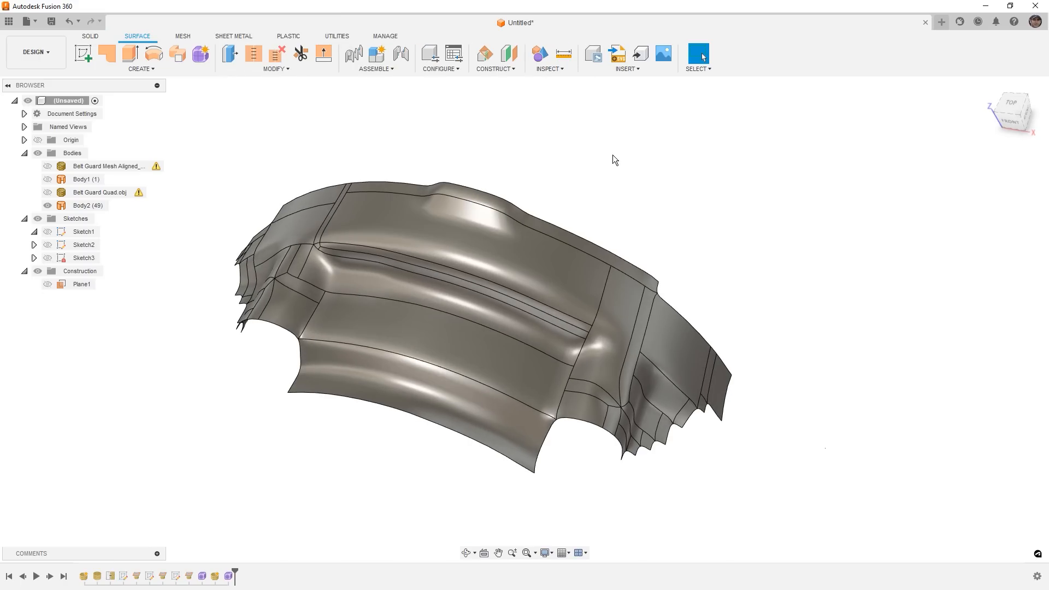
{"action": "key", "text": "ctrl+4"}
{"action": "middle_click_drag", "start_coordinate": [618, 180], "coordinate": [581, 172], "text": "shift"}
{"action": "scroll", "coordinate": [594, 320], "scroll_direction": "up", "scroll_amount": 2}
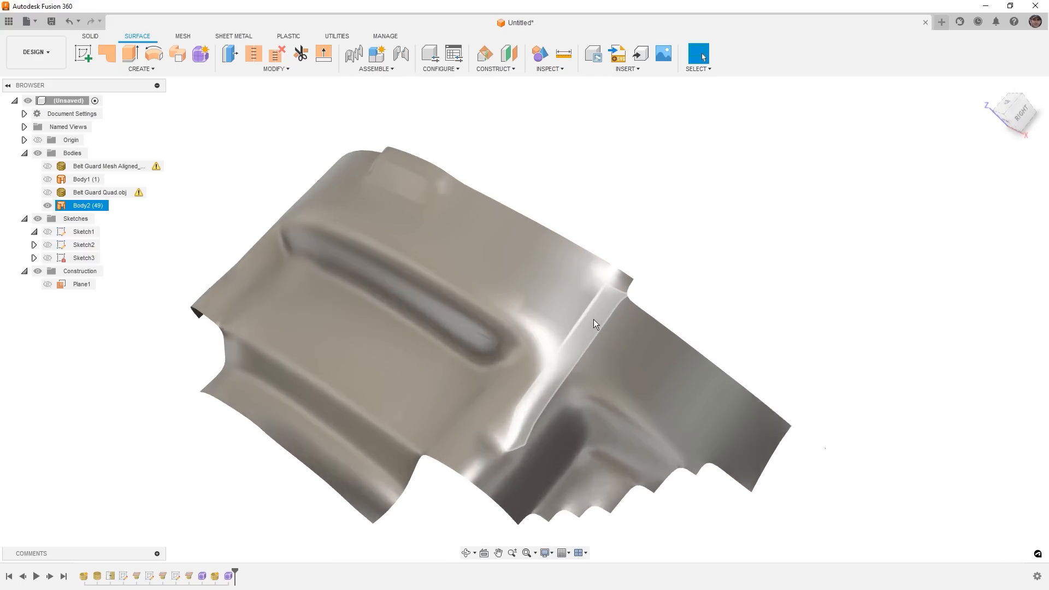
{"action": "middle_click_drag", "start_coordinate": [590, 327], "coordinate": [650, 261], "text": "shift"}
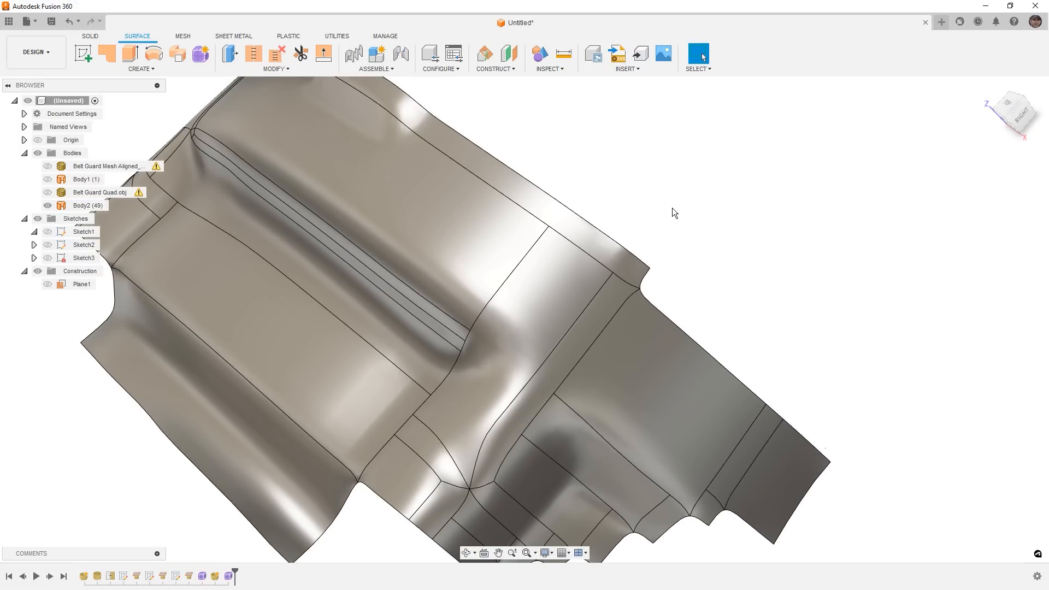
Reopen the last form feature and check its T-spline body for errors and star points with Repair Body.
{"action": "double_click", "coordinate": [229, 577]}
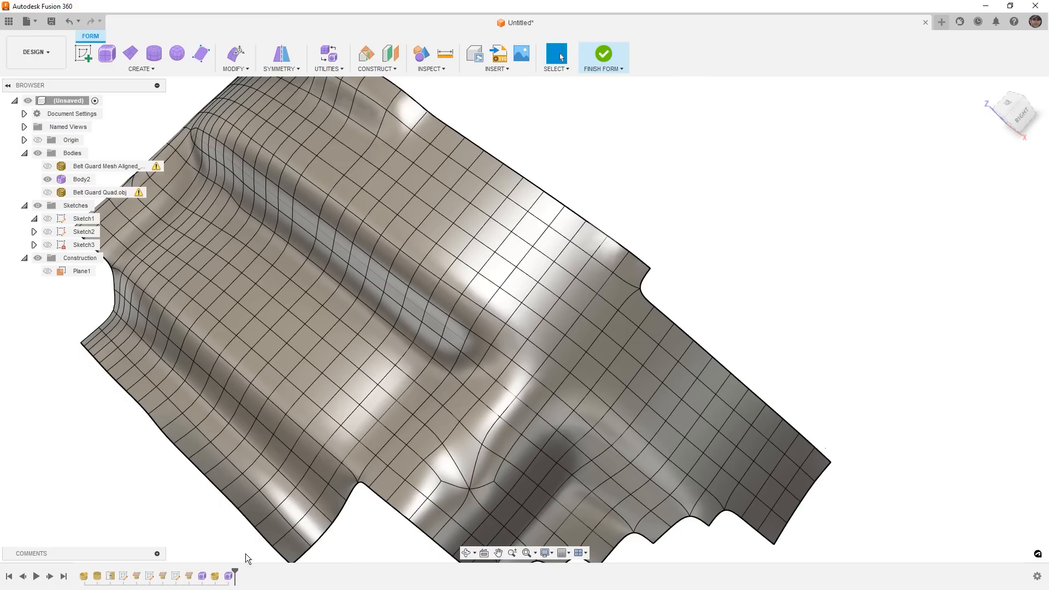
{"action": "left_click", "coordinate": [344, 69]}
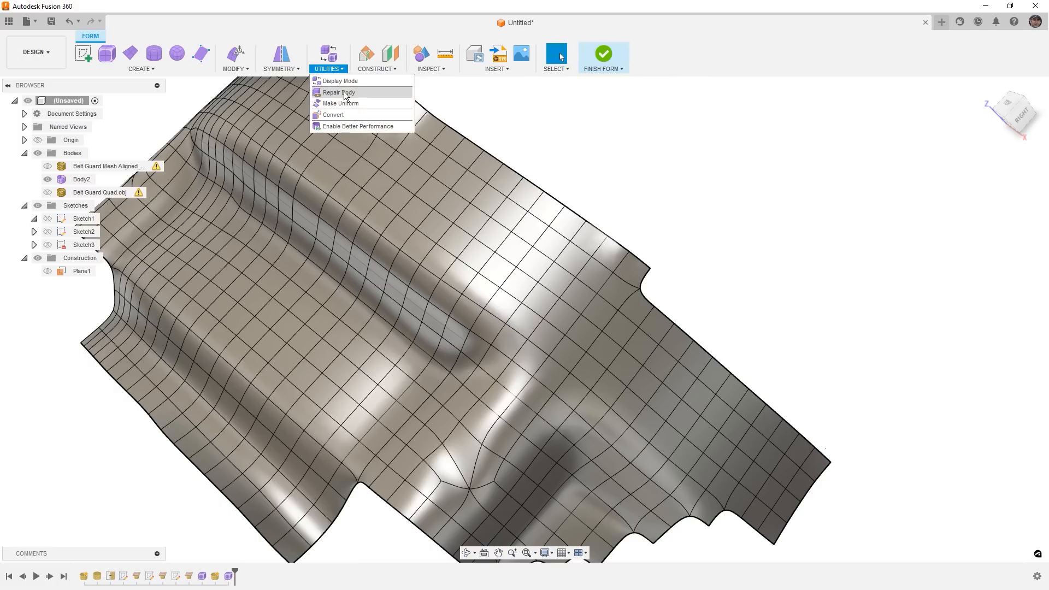
{"action": "left_click", "coordinate": [355, 89]}
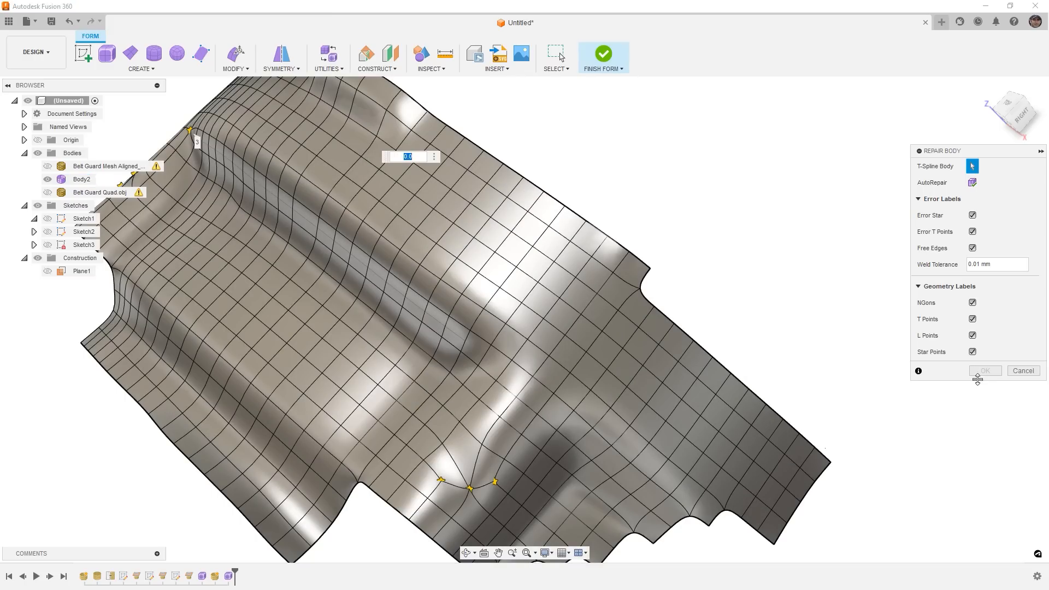
{"action": "left_click", "coordinate": [1009, 372]}
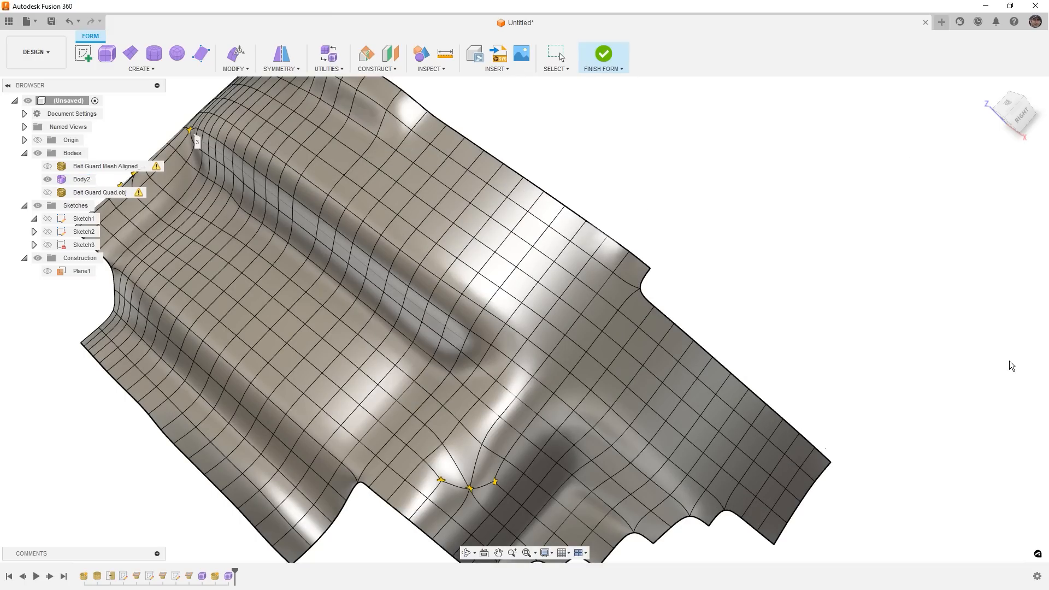
Apply Make Uniform to the T-spline body Body2, leaving Convert T-Points off.
{"action": "left_click", "coordinate": [328, 69]}
{"action": "left_click", "coordinate": [341, 103]}
{"action": "left_click", "coordinate": [354, 145]}
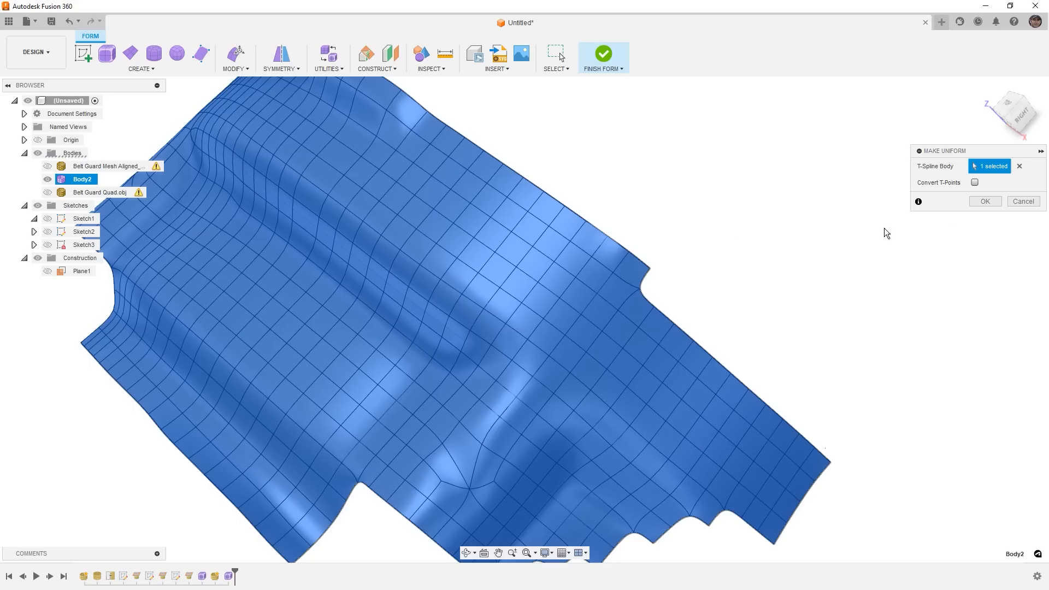
{"action": "left_click", "coordinate": [983, 201]}
{"action": "left_click", "coordinate": [235, 68]}
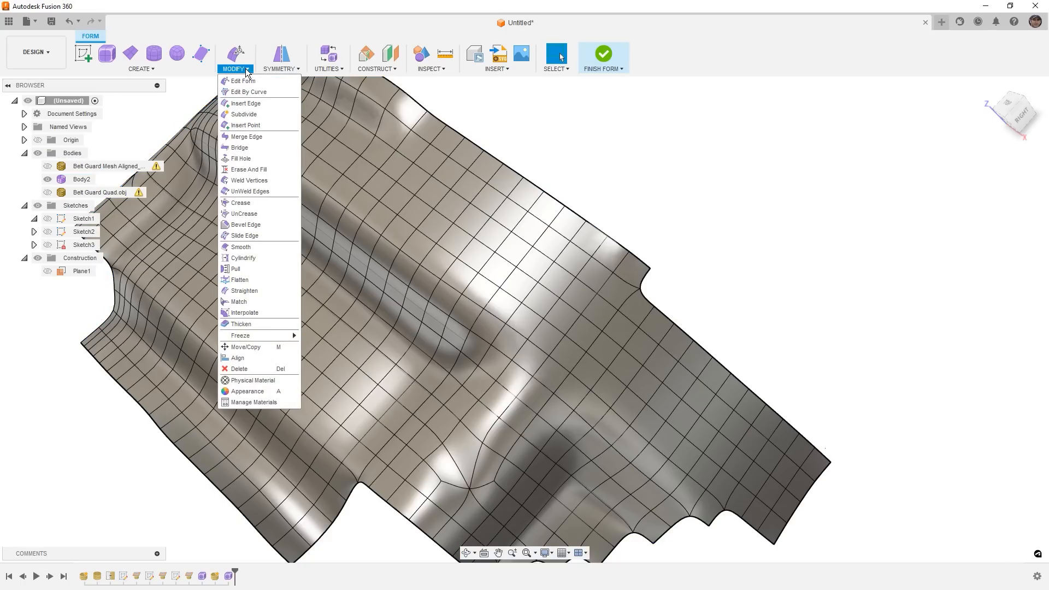
{"action": "left_click", "coordinate": [711, 193]}
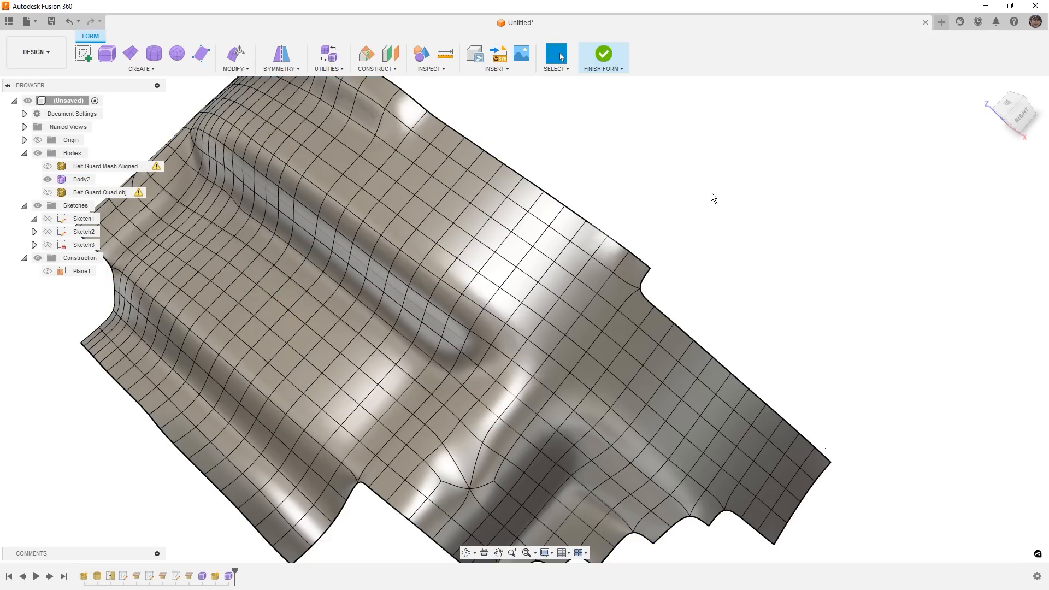
{"action": "scroll", "coordinate": [710, 192], "scroll_direction": "down", "scroll_amount": 3}
{"action": "middle_click_drag", "start_coordinate": [584, 221], "coordinate": [614, 241], "text": "shift"}
{"action": "key", "text": "Escape"}
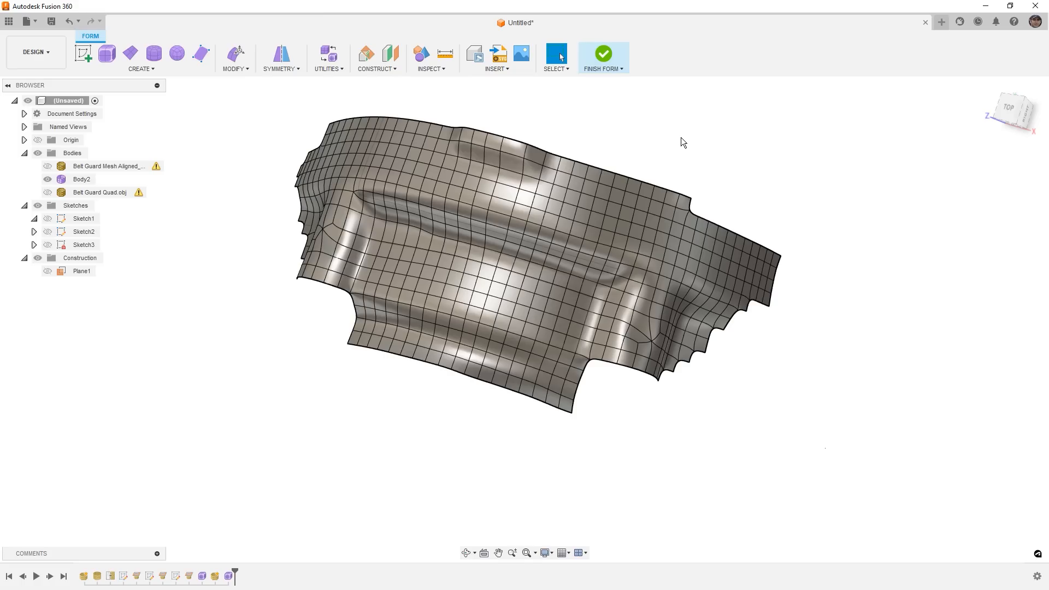
Finish the form edit to regenerate the surface body from the uniform T-spline.
{"action": "left_click", "coordinate": [611, 72]}
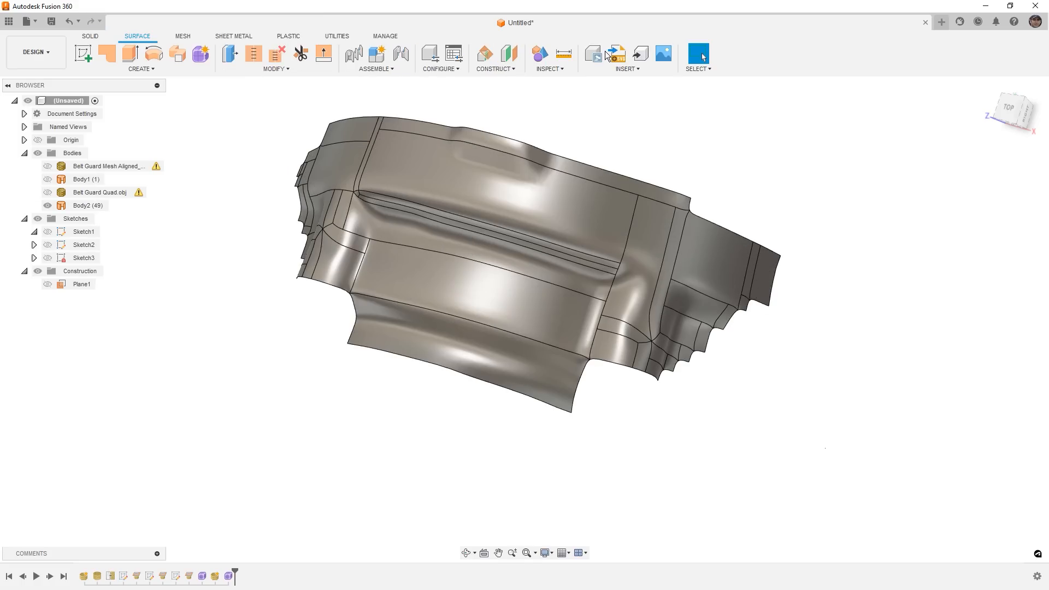
{"action": "key", "text": "Escape"}
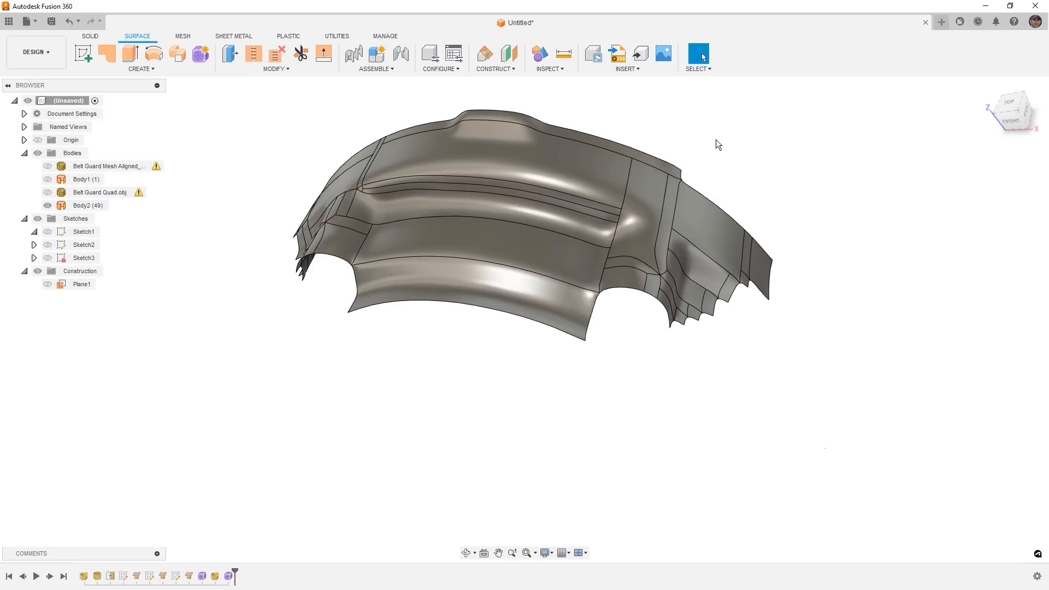
{"action": "middle_click_drag", "start_coordinate": [715, 141], "coordinate": [673, 200]}
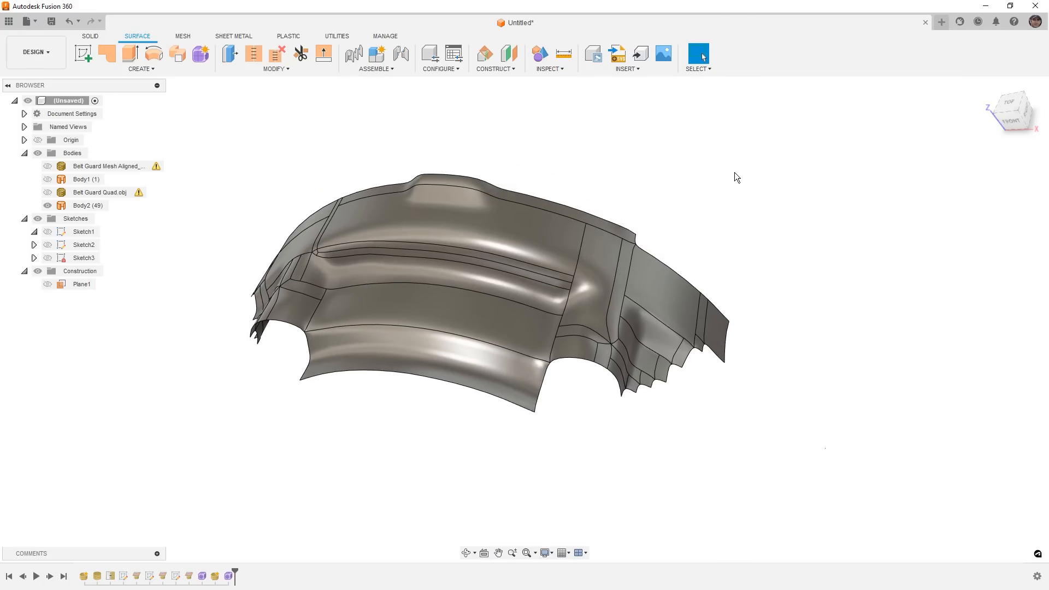